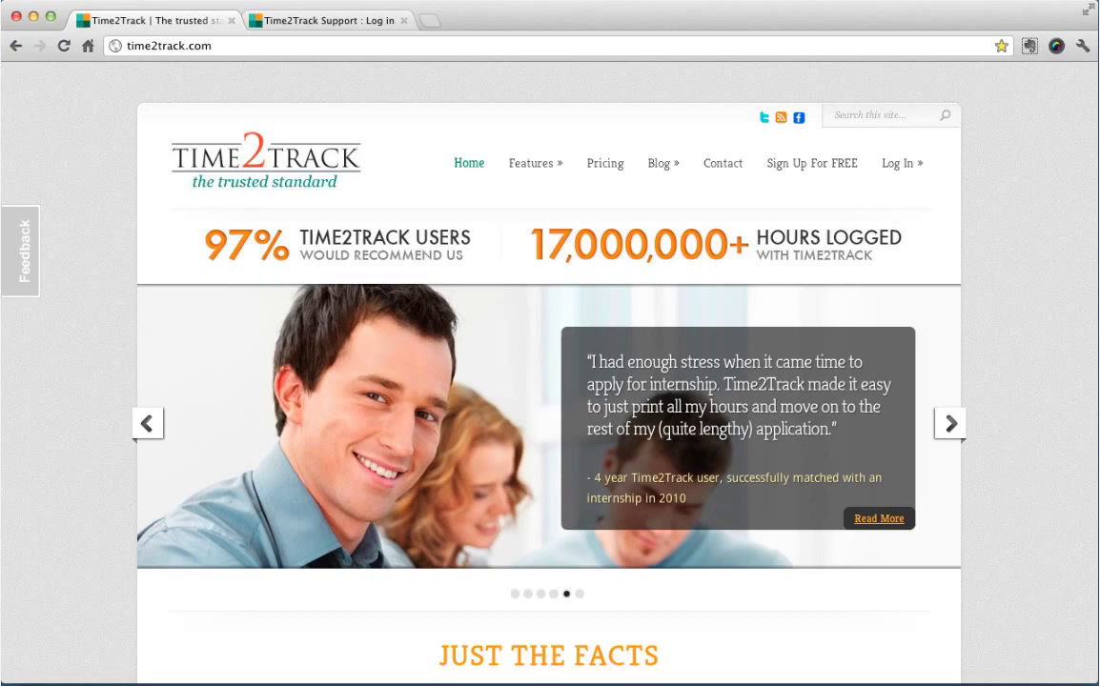
# Start the free trial sign-up and enter the user's first and last name, e-mail address and password.
pyautogui.click(831, 168)
pyautogui.click(408, 296)
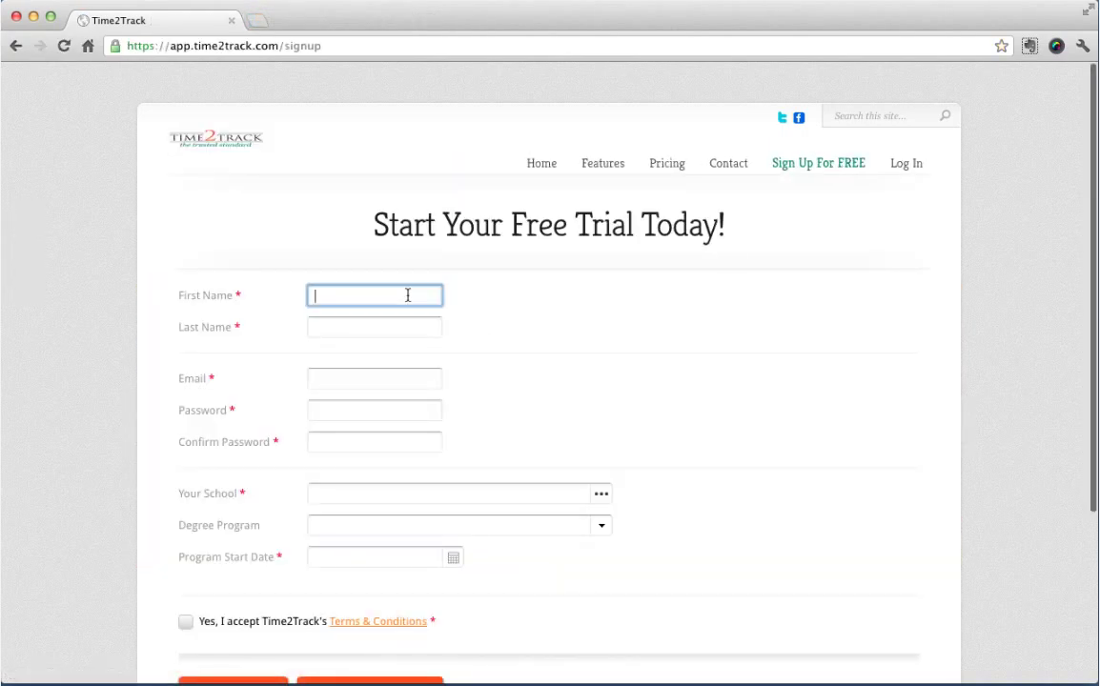
pyautogui.write('Jon')
pyautogui.press('Tab')
pyautogui.write('Sm')
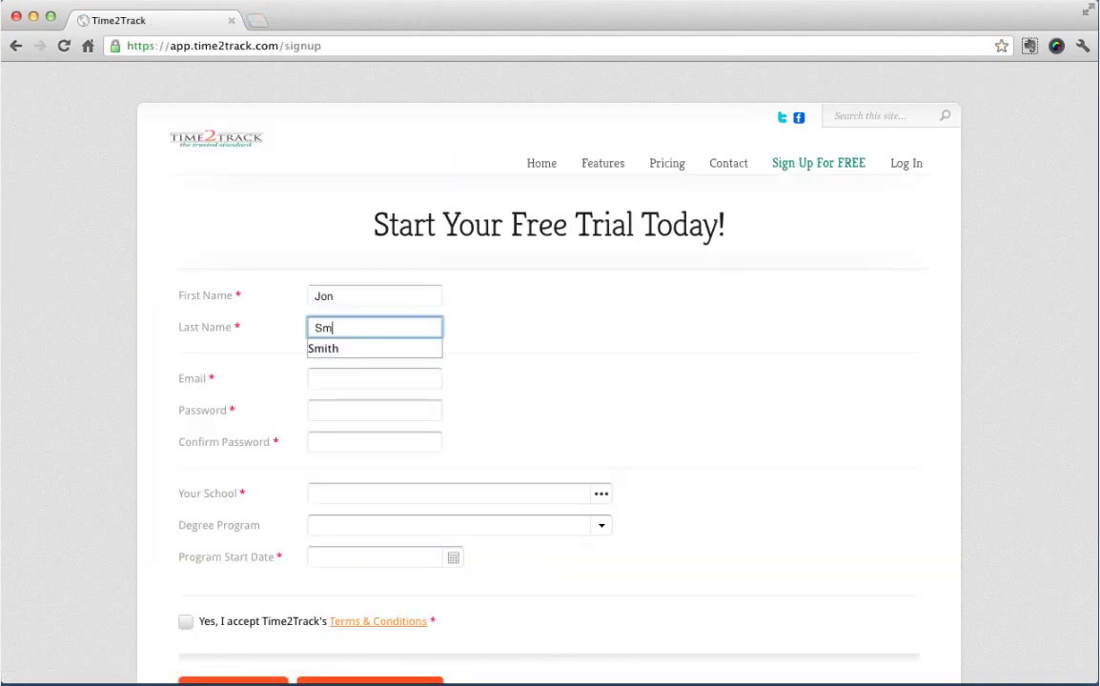
pyautogui.write('ith')
pyautogui.press('Tab')
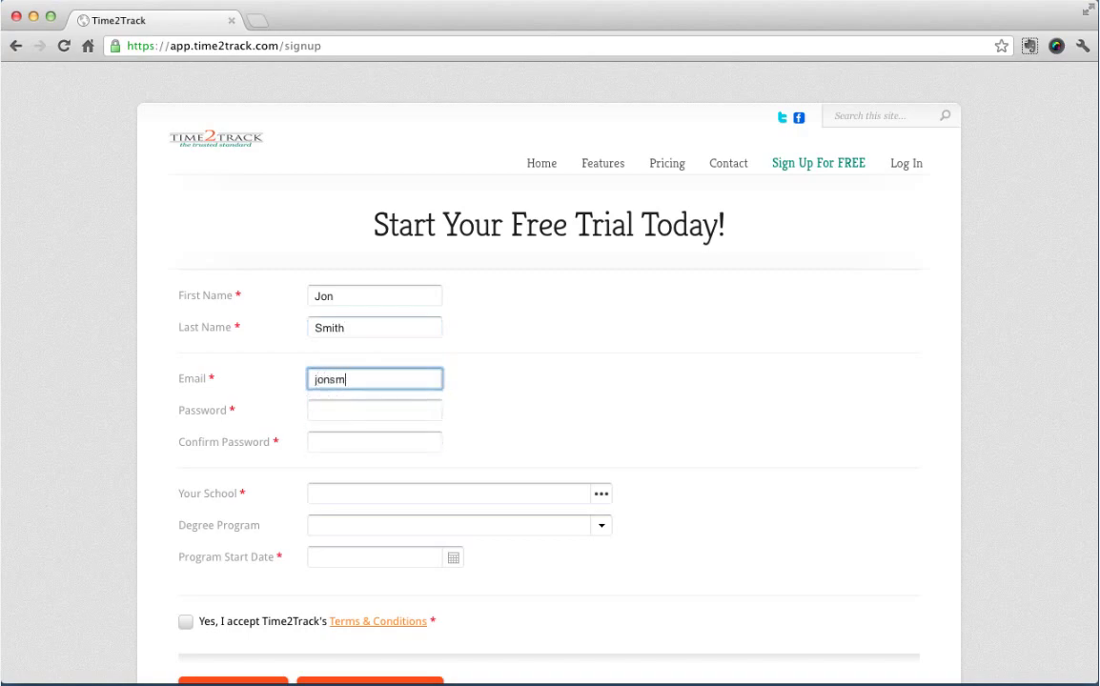
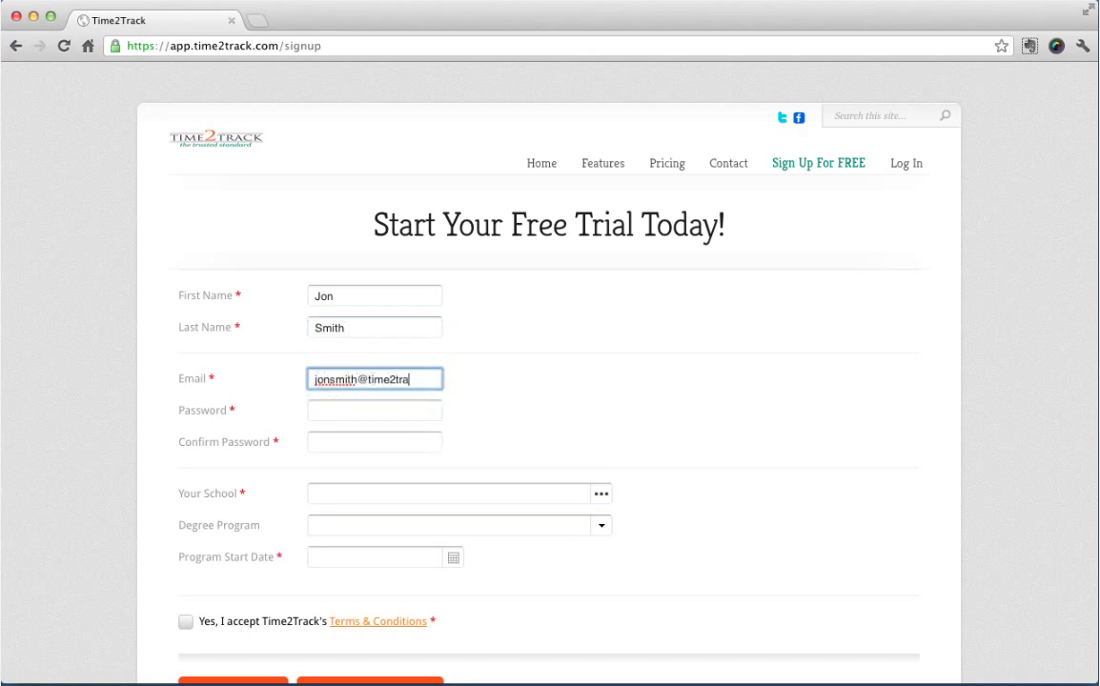
pyautogui.press('Tab')
pyautogui.write('*****')
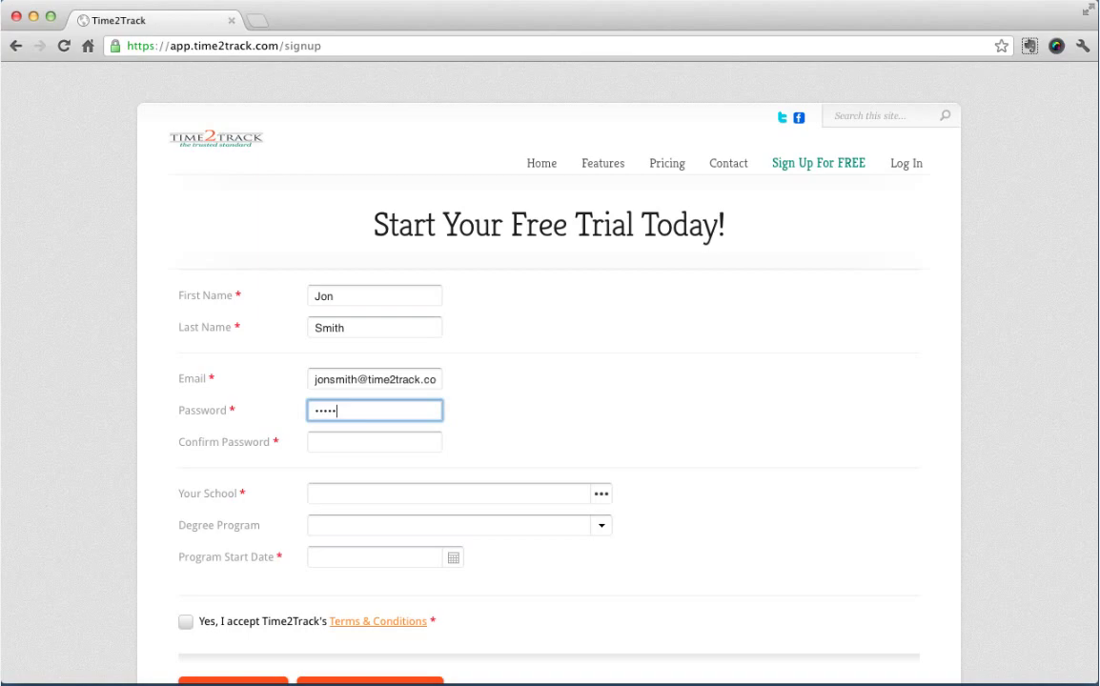
pyautogui.write('***')
pyautogui.press('Tab')
pyautogui.write('********')
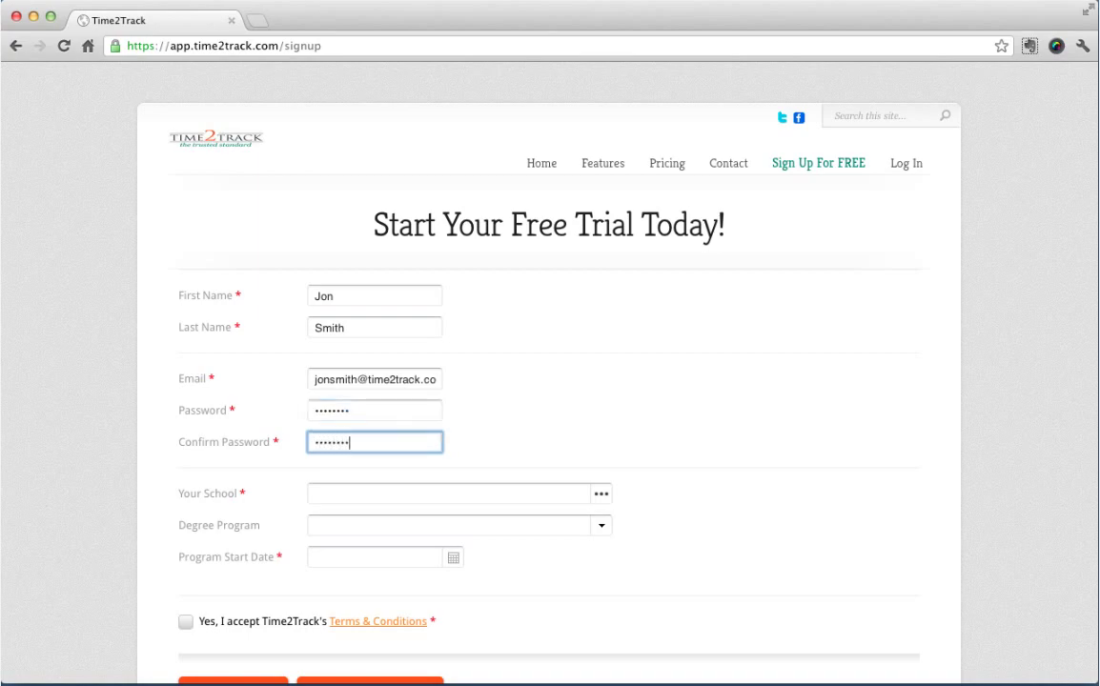
pyautogui.press('Tab')
# Choose Wake Forest University, Doctoral, start date June 1, 2008, accept the terms, and start the trial.
pyautogui.write('wake forest')
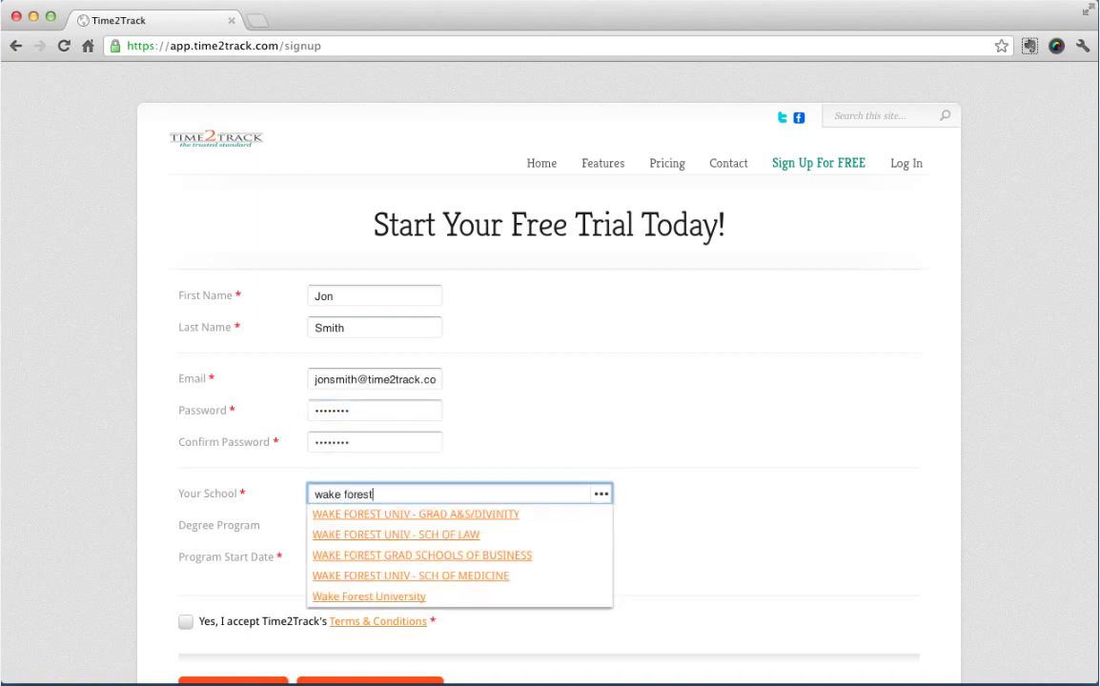
pyautogui.click(396, 597)
pyautogui.click(312, 523)
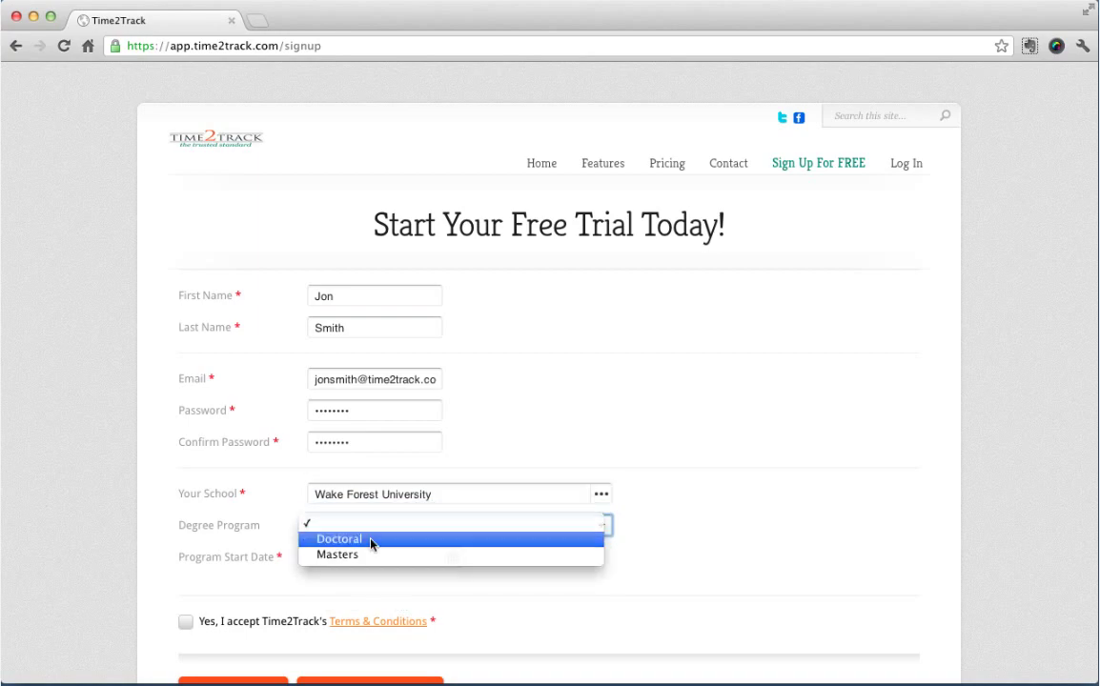
pyautogui.click(372, 540)
pyautogui.click(368, 558)
pyautogui.click(450, 352)
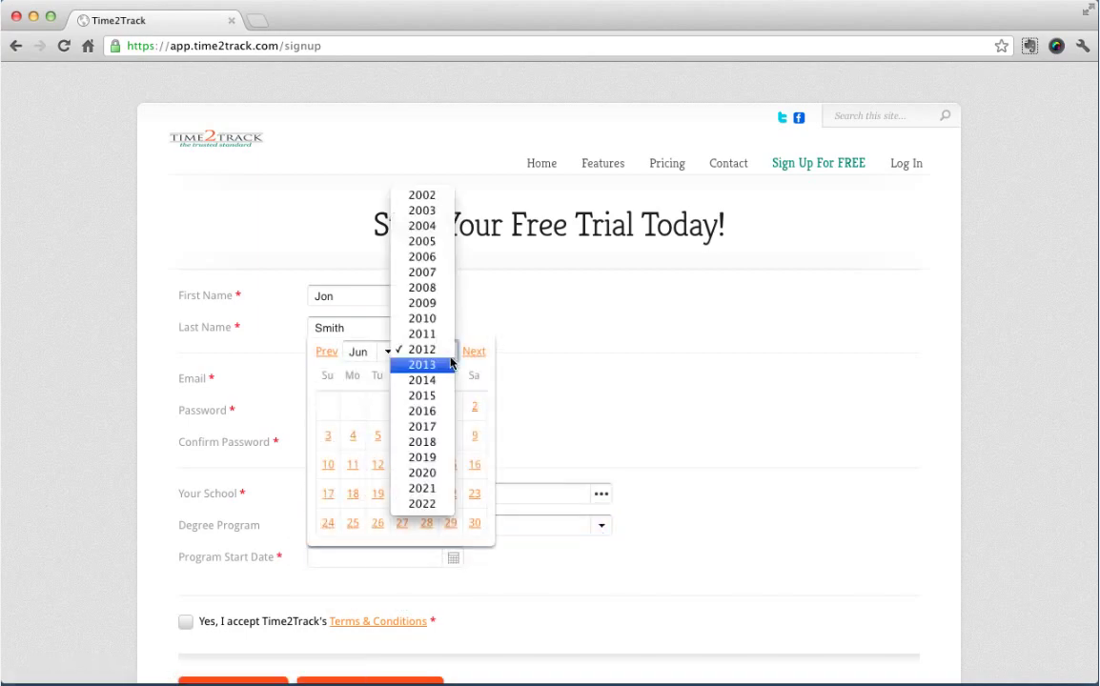
pyautogui.click(449, 288)
pyautogui.click(333, 410)
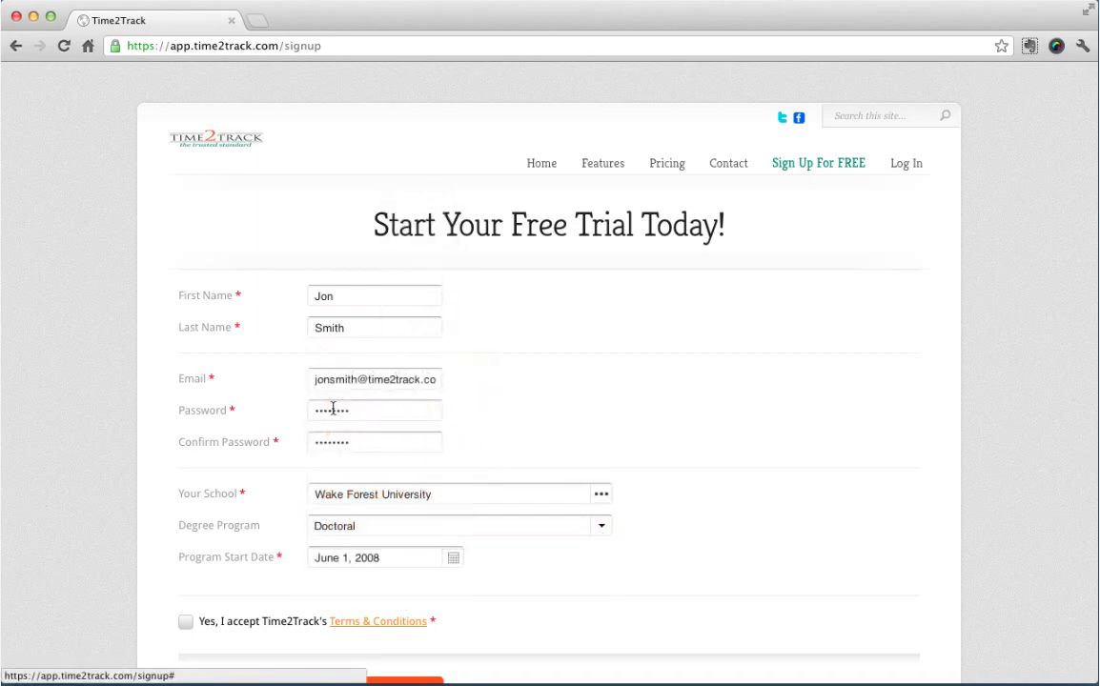
pyautogui.click(185, 621)
pyautogui.scroll(-2, 181, 620)
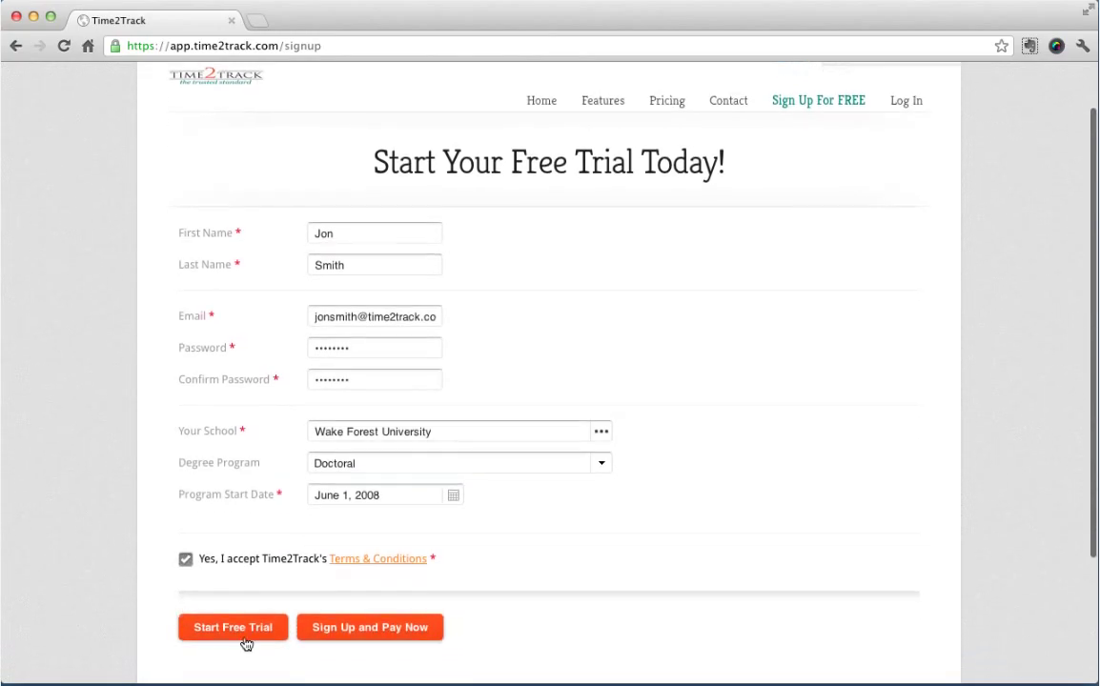
pyautogui.click(246, 645)
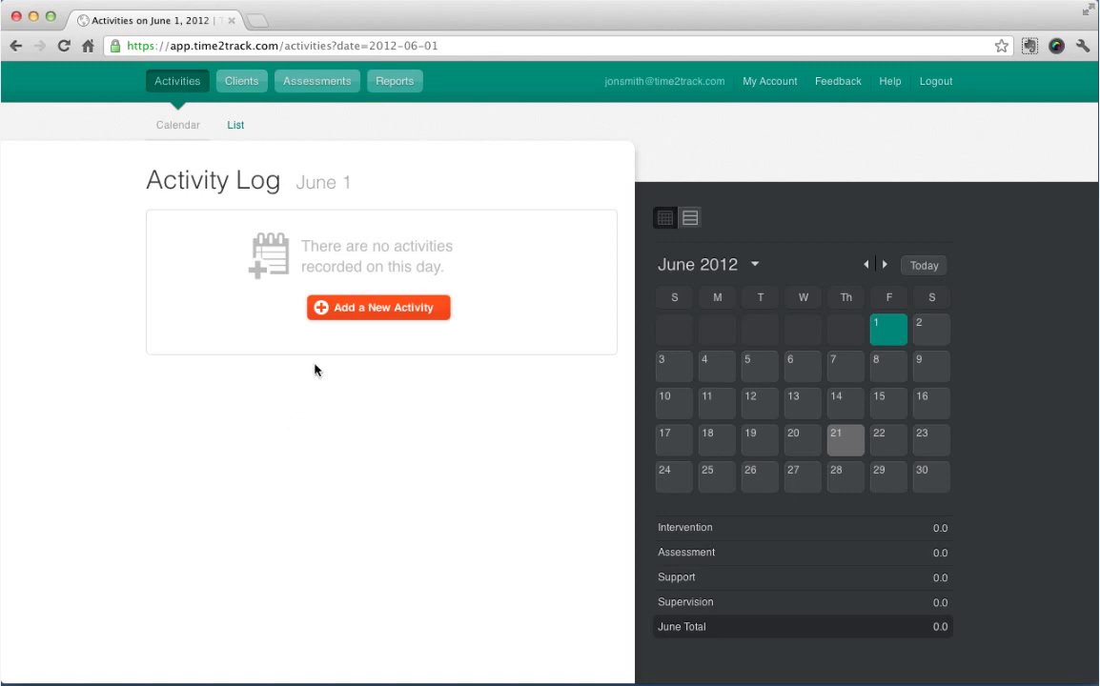
# Add a June 1, 2012 activity: Community Mental Health setting, Individual Therapy type.
pyautogui.click(332, 318)
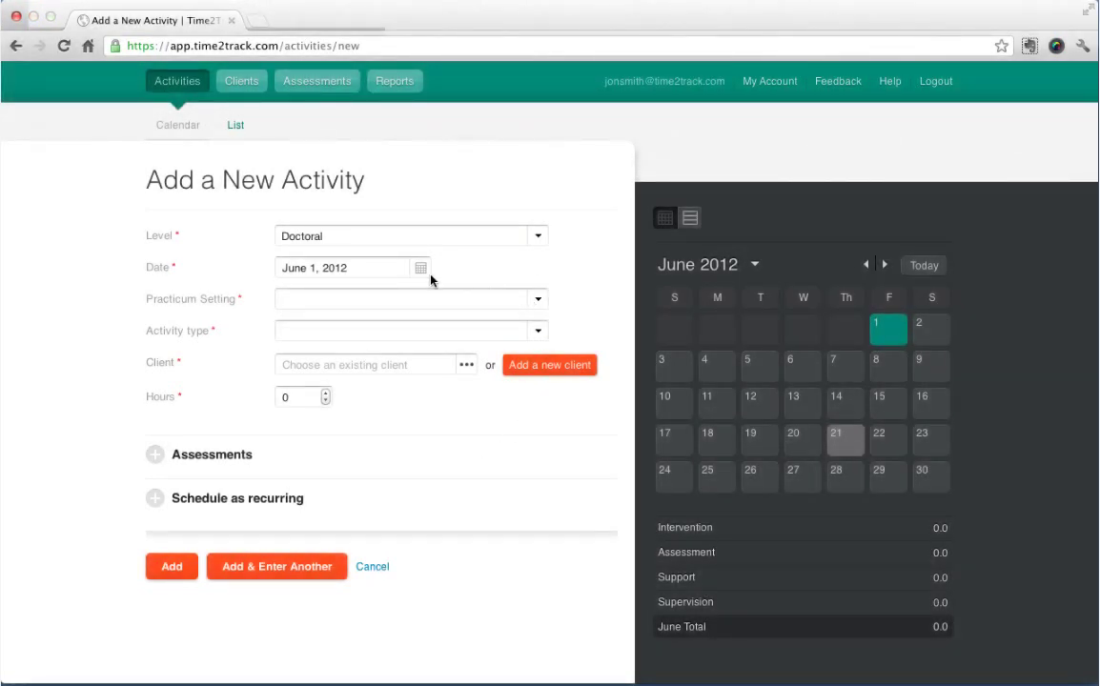
pyautogui.click(393, 276)
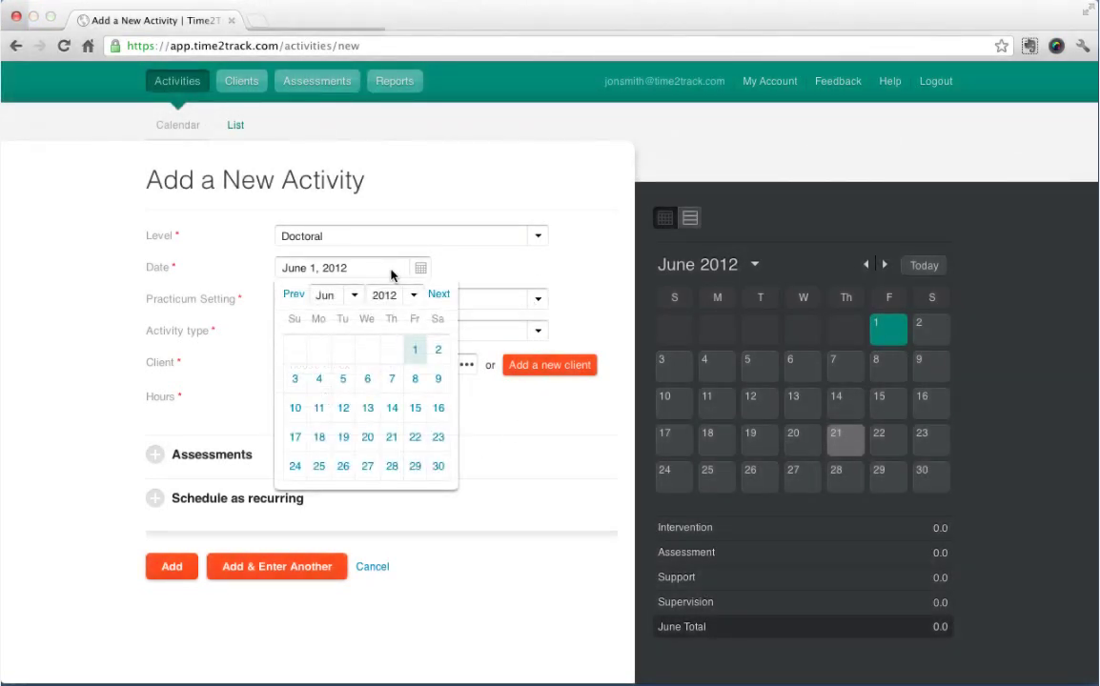
pyautogui.click(415, 358)
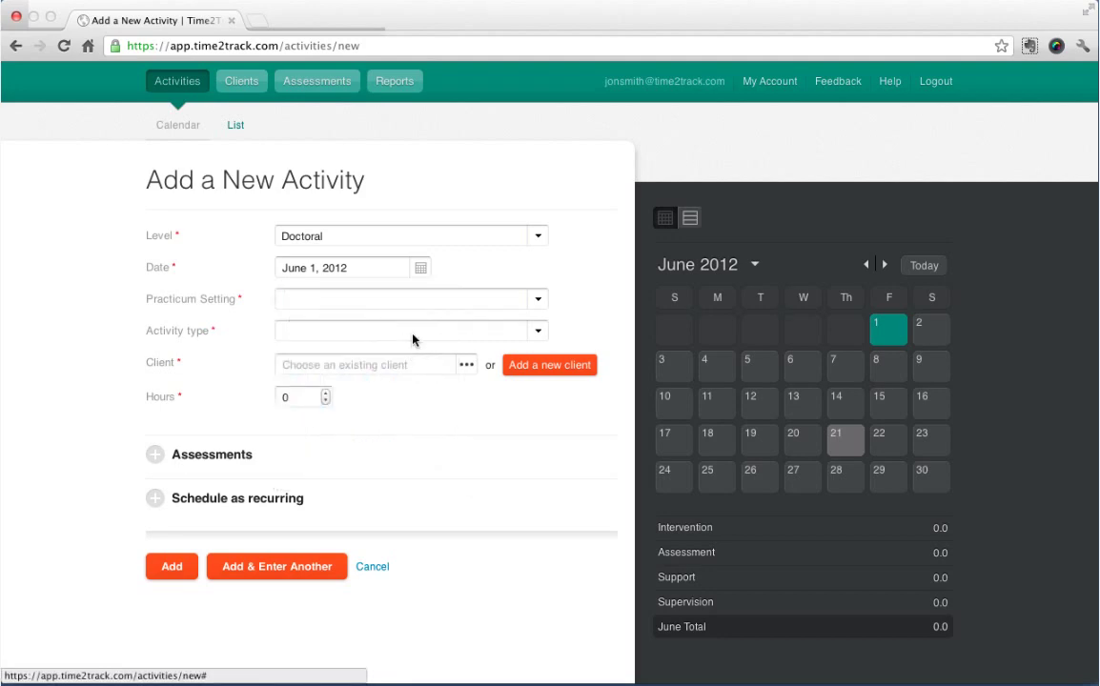
pyautogui.click(434, 303)
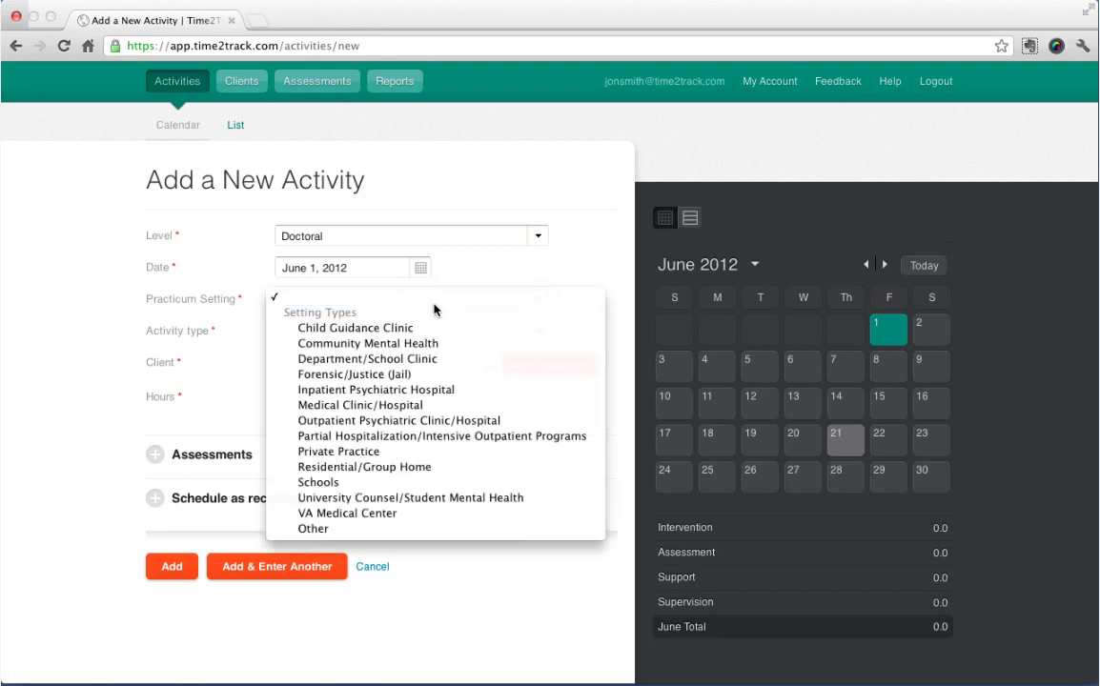
pyautogui.click(433, 345)
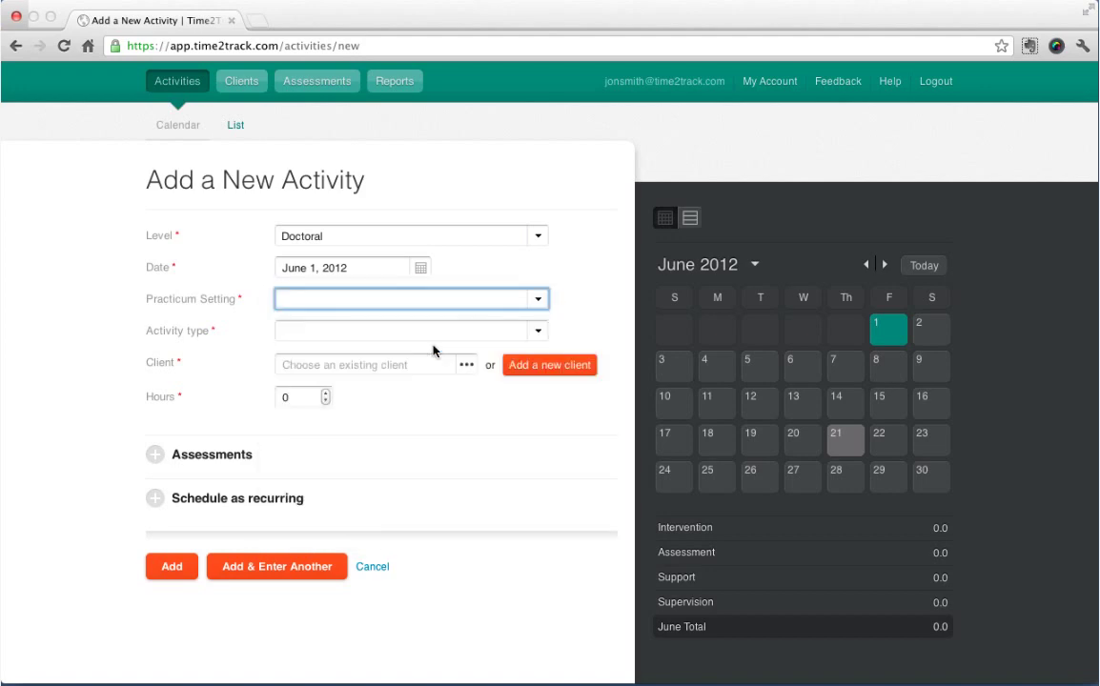
pyautogui.click(378, 337)
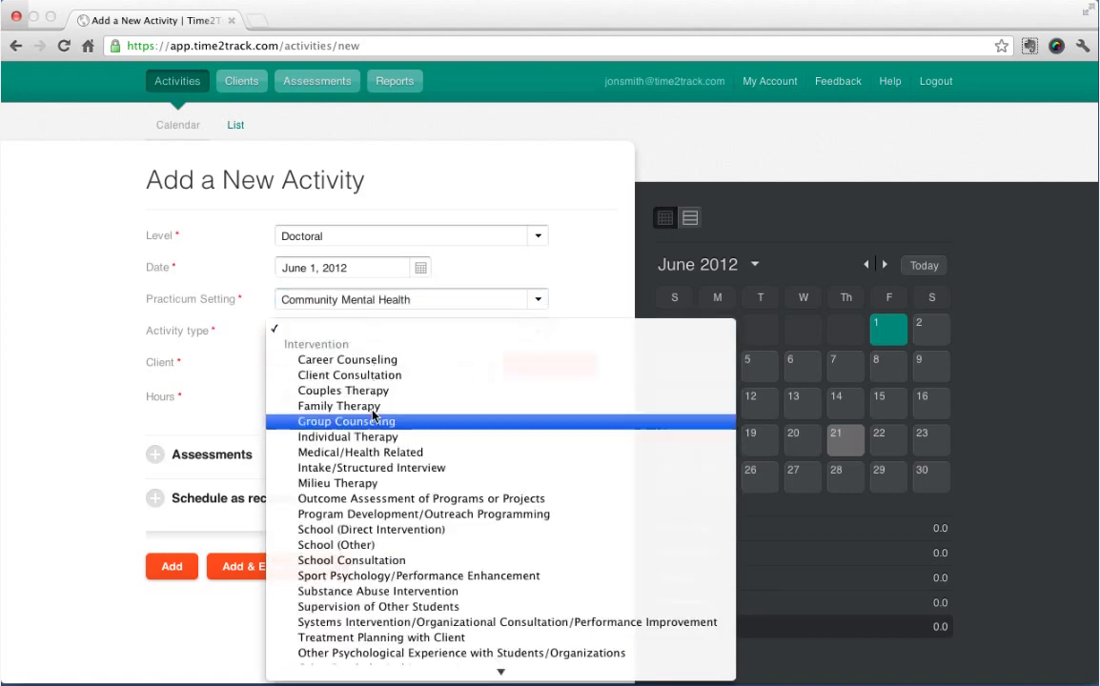
pyautogui.click(374, 439)
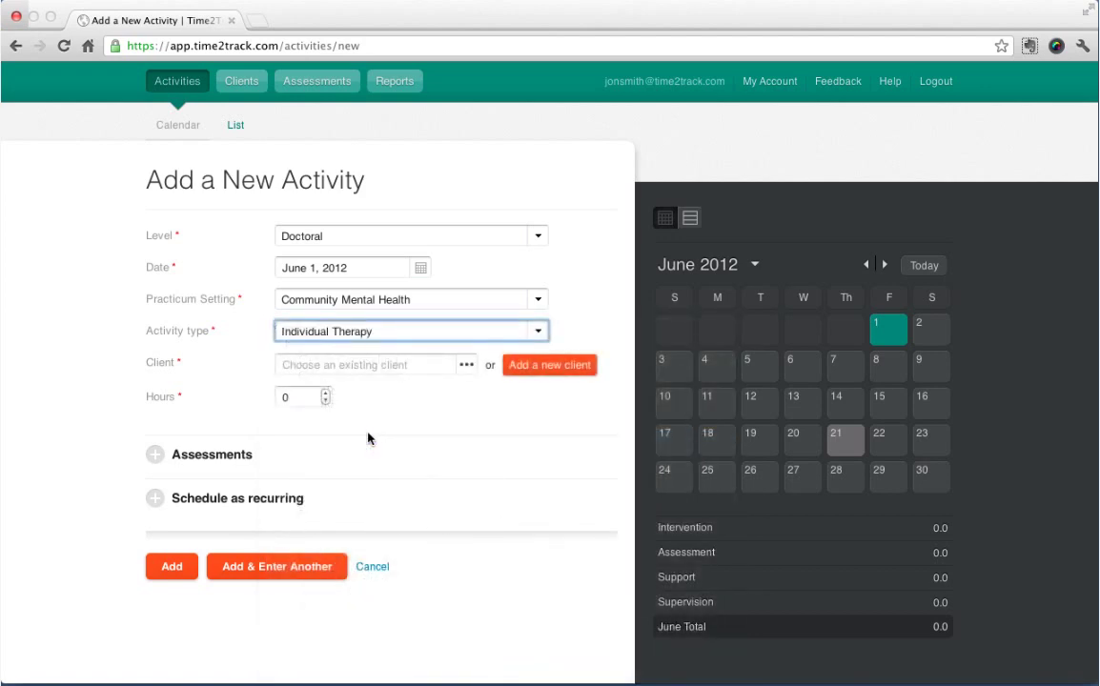
pyautogui.click(429, 369)
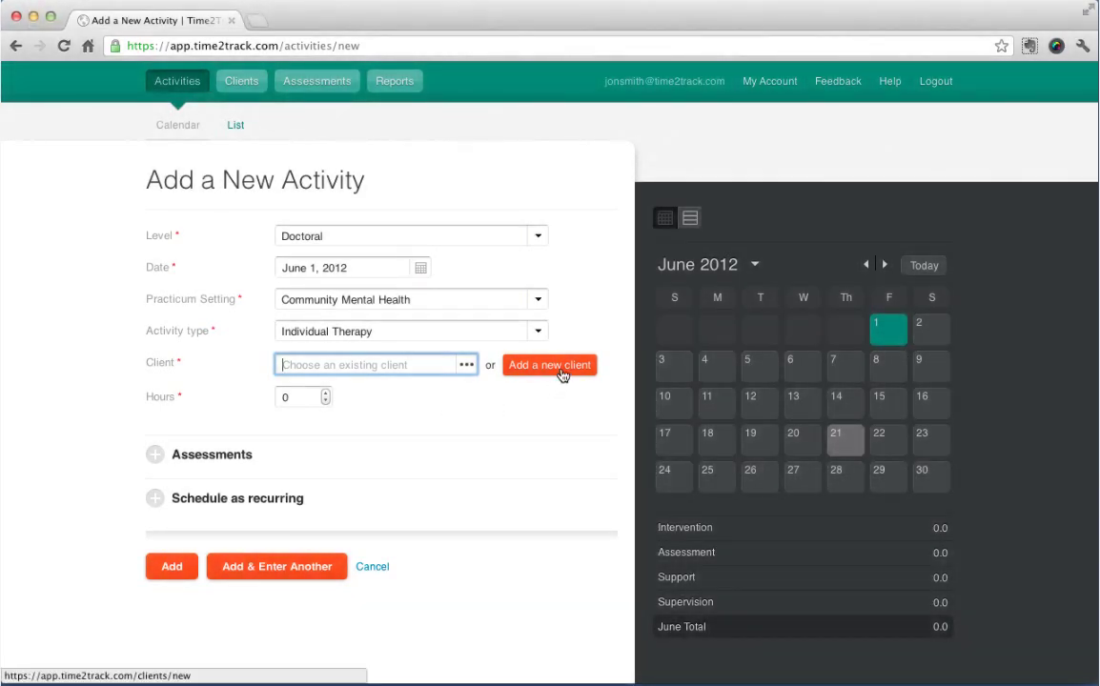
# Create a new client with code IND222, age 18-64 and gender Male.
pyautogui.click(563, 371)
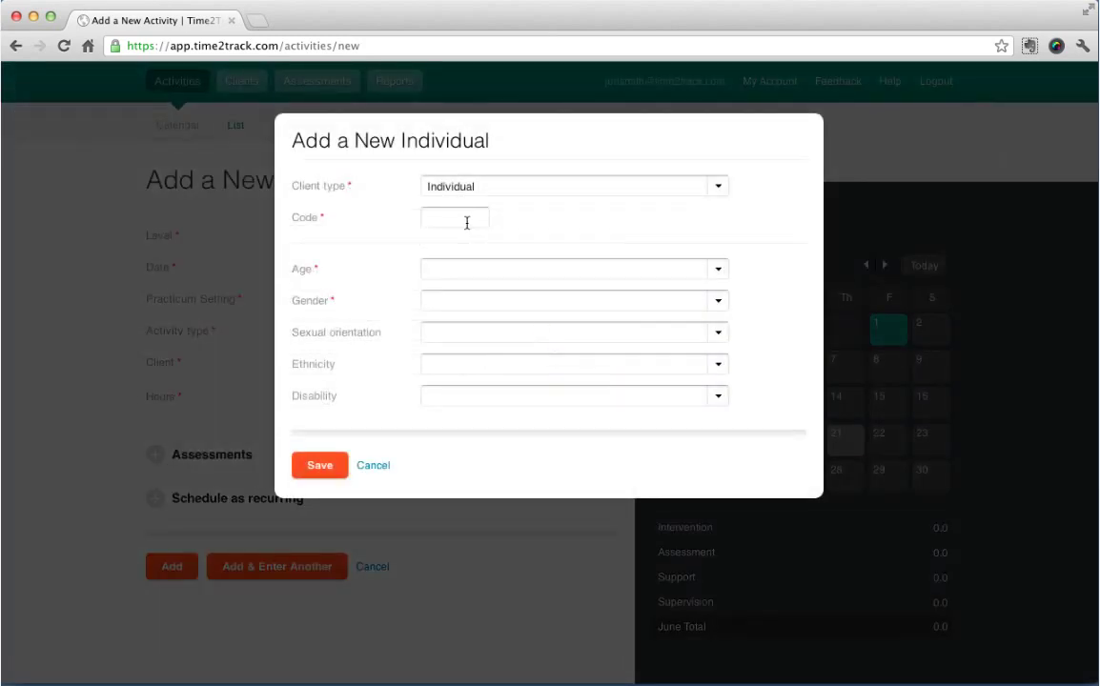
pyautogui.click(466, 220)
pyautogui.write('IND222')
pyautogui.click(537, 269)
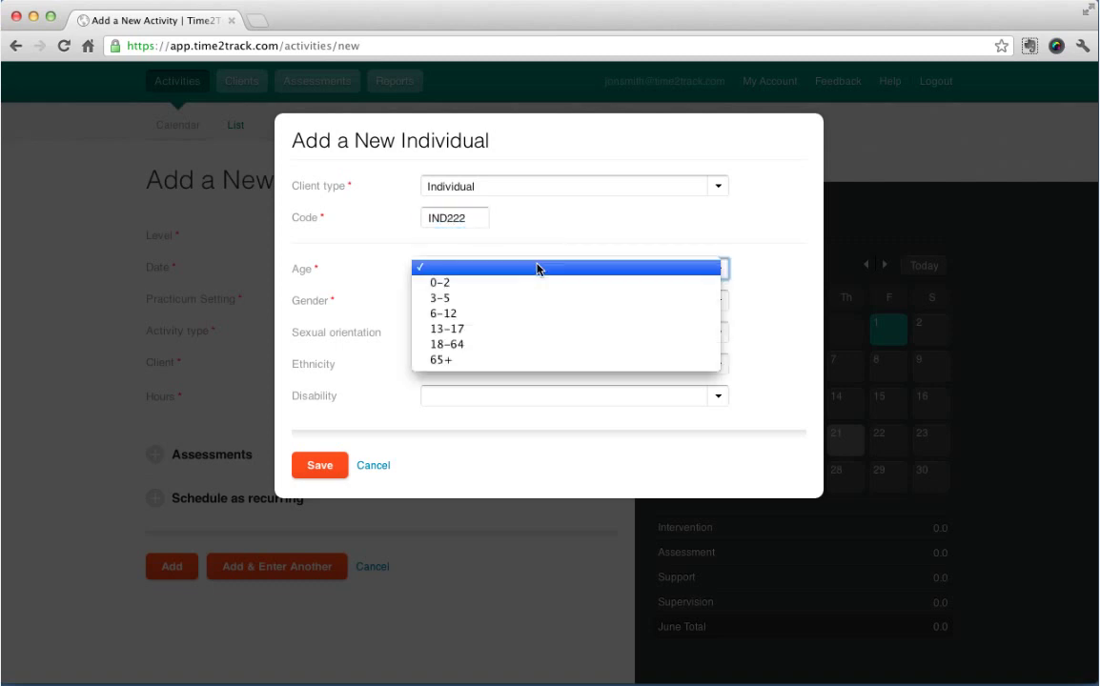
pyautogui.click(511, 345)
pyautogui.click(498, 303)
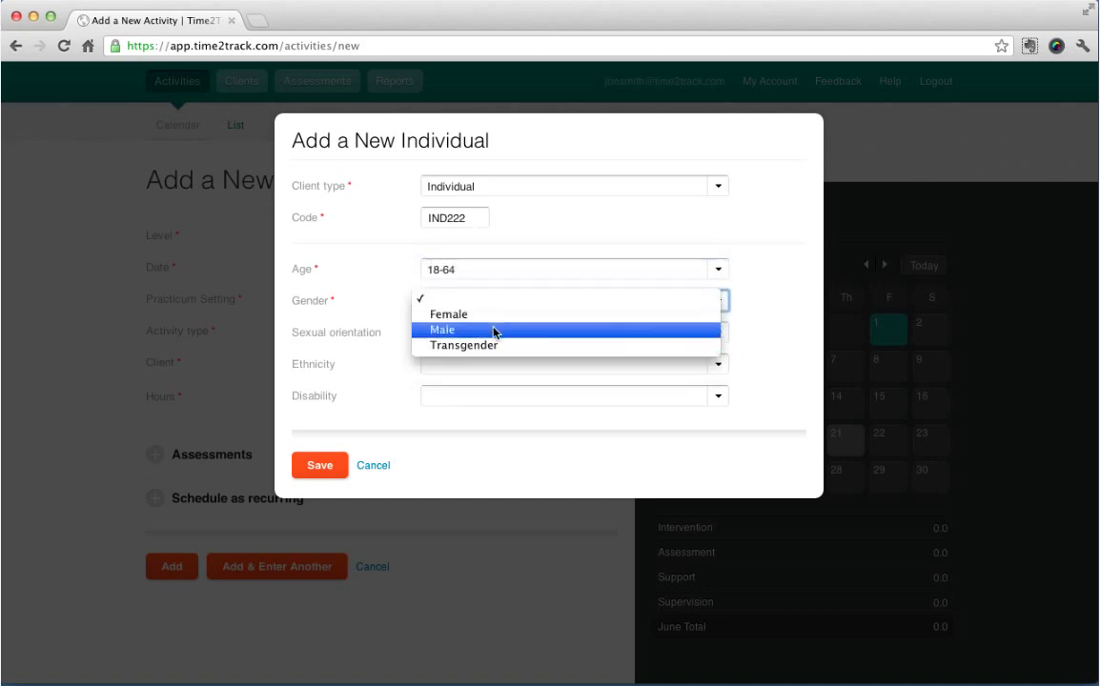
pyautogui.click(494, 328)
# Set the client's orientation to Don't Know, ethnicity Bi-racial, disability None, and save it.
pyautogui.click(456, 335)
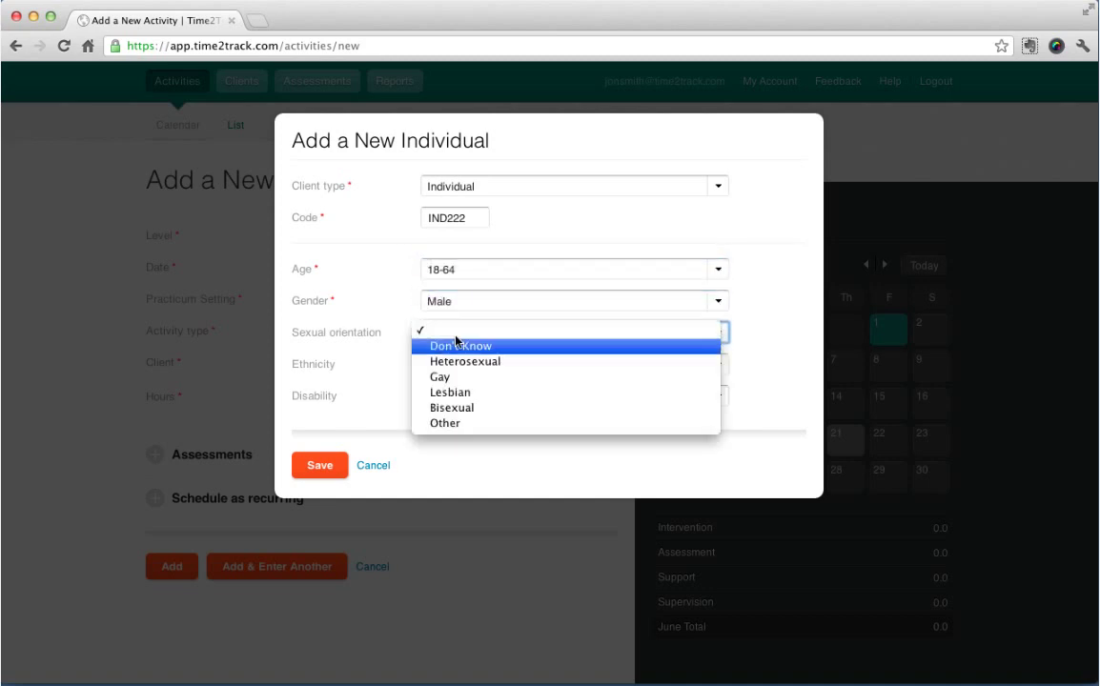
pyautogui.click(468, 349)
pyautogui.click(505, 363)
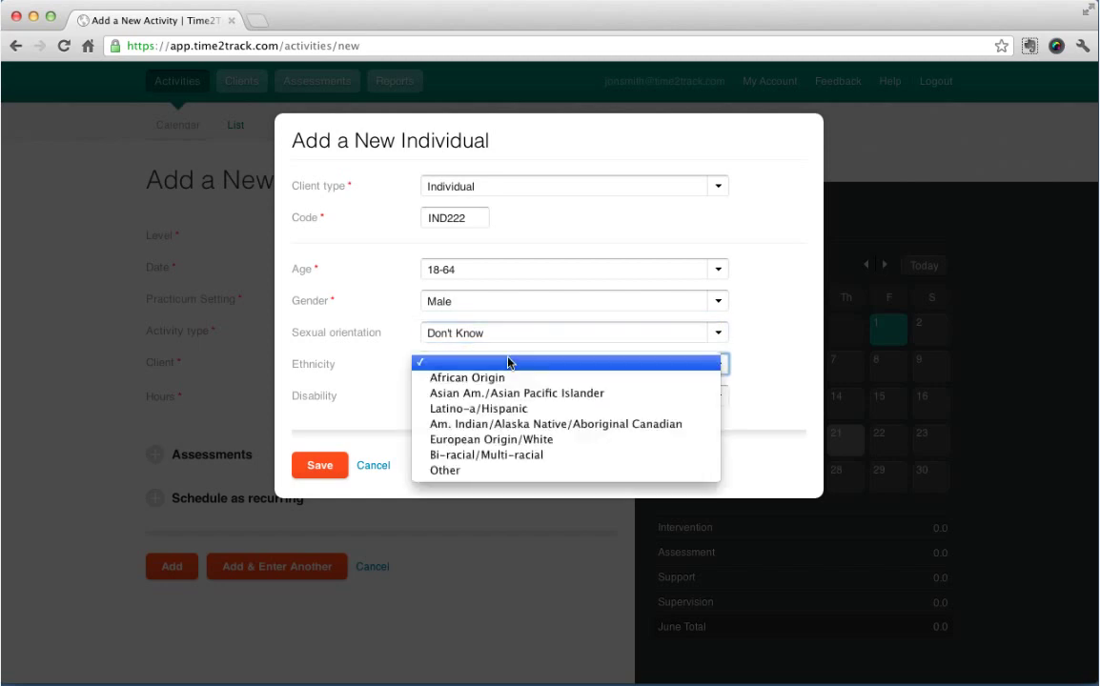
pyautogui.click(527, 455)
pyautogui.click(481, 398)
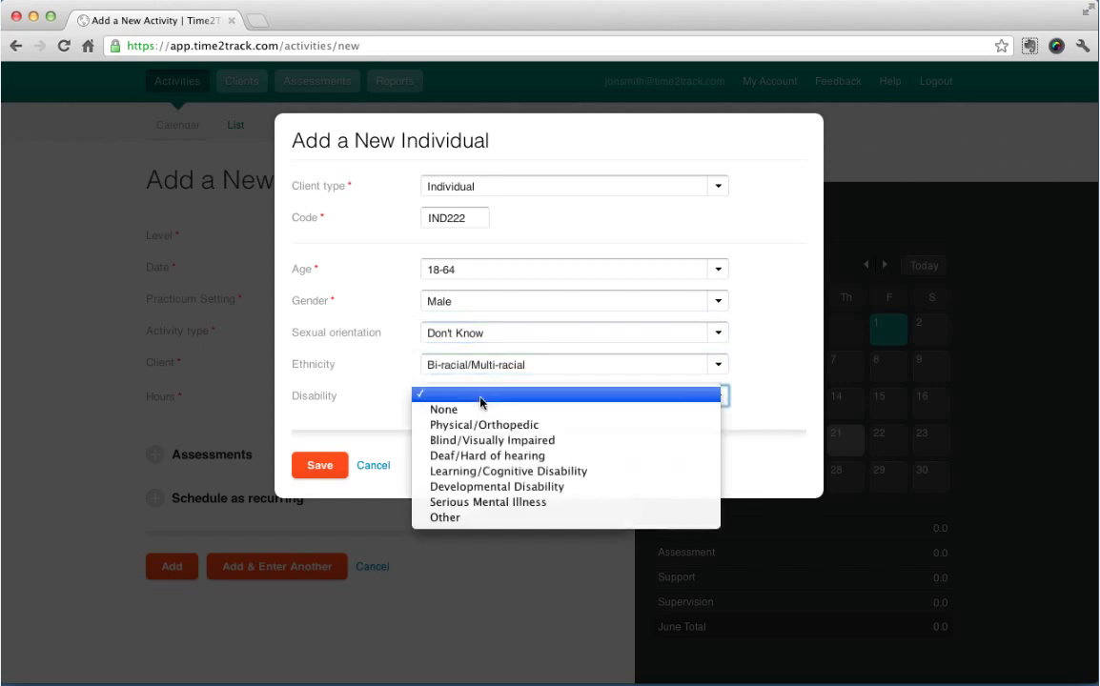
pyautogui.click(481, 416)
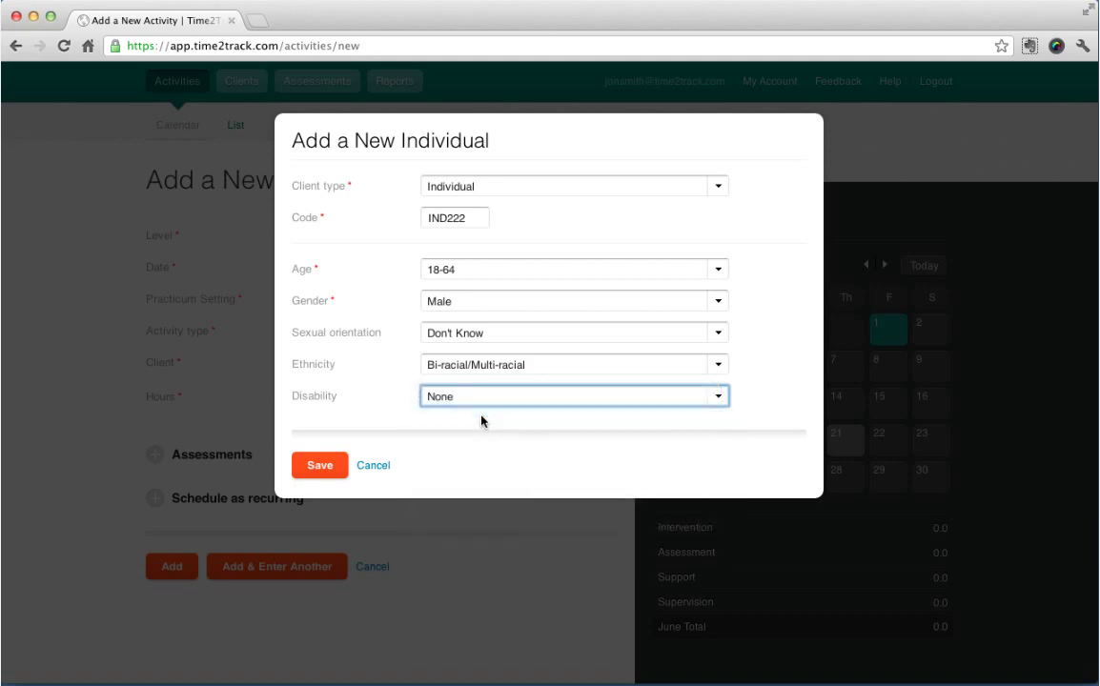
pyautogui.click(320, 467)
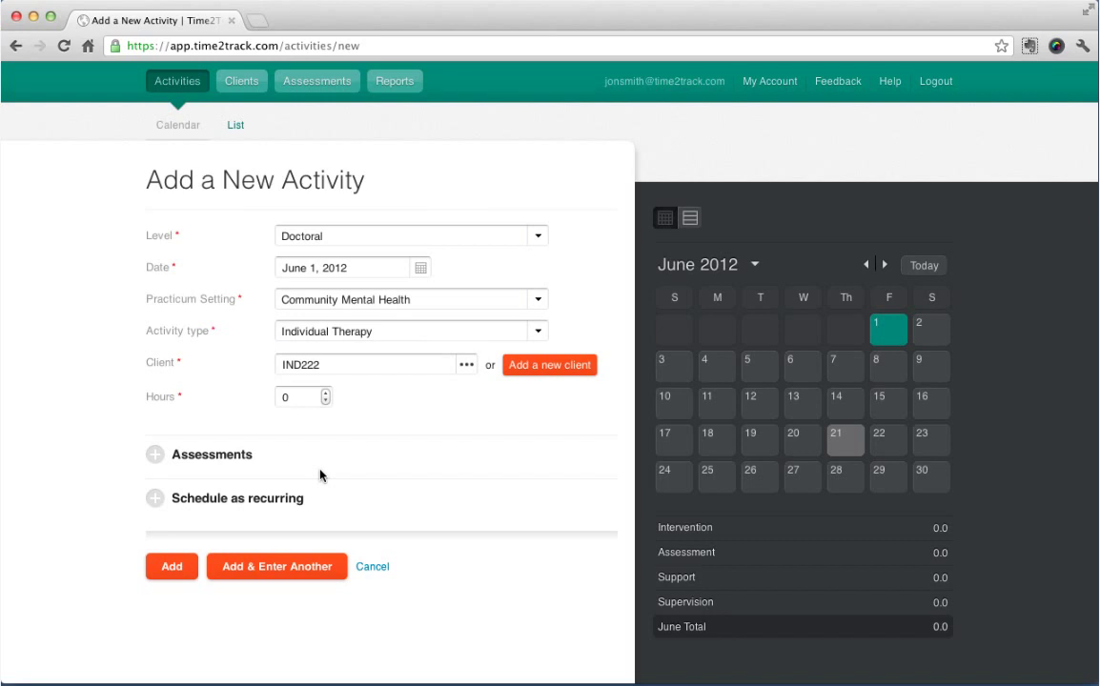
# Replace the activity's client with IND222 from the suggestions.
pyautogui.click(385, 365)
pyautogui.doubleClick(385, 365)
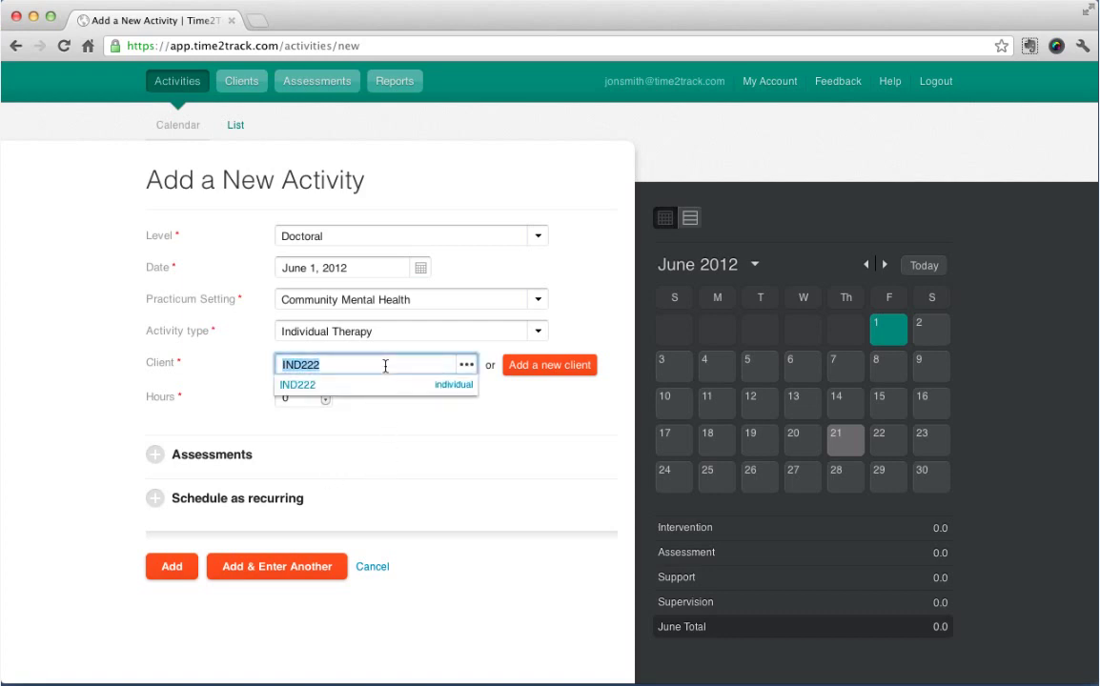
pyautogui.press('BackSpace')
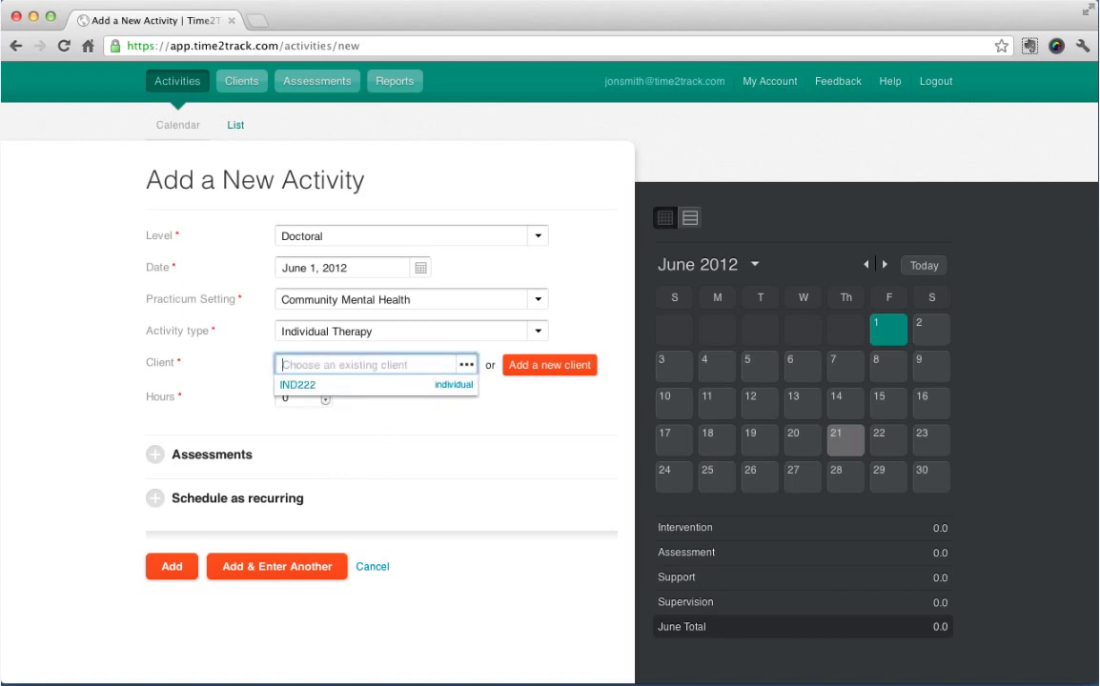
pyautogui.write('IND')
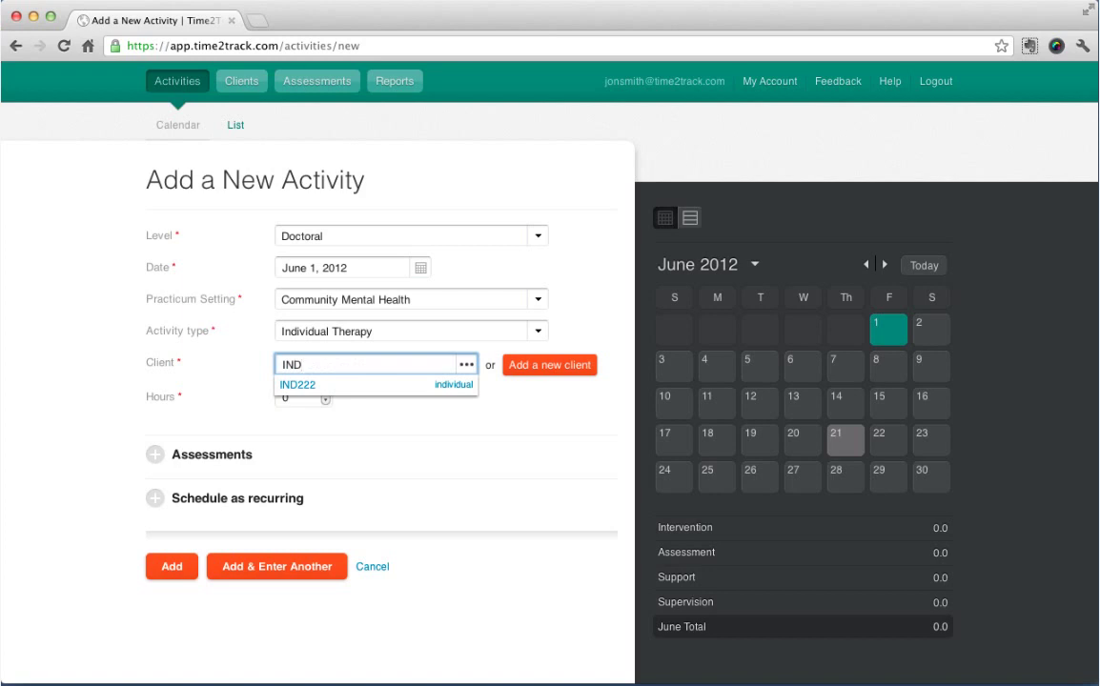
pyautogui.write('222')
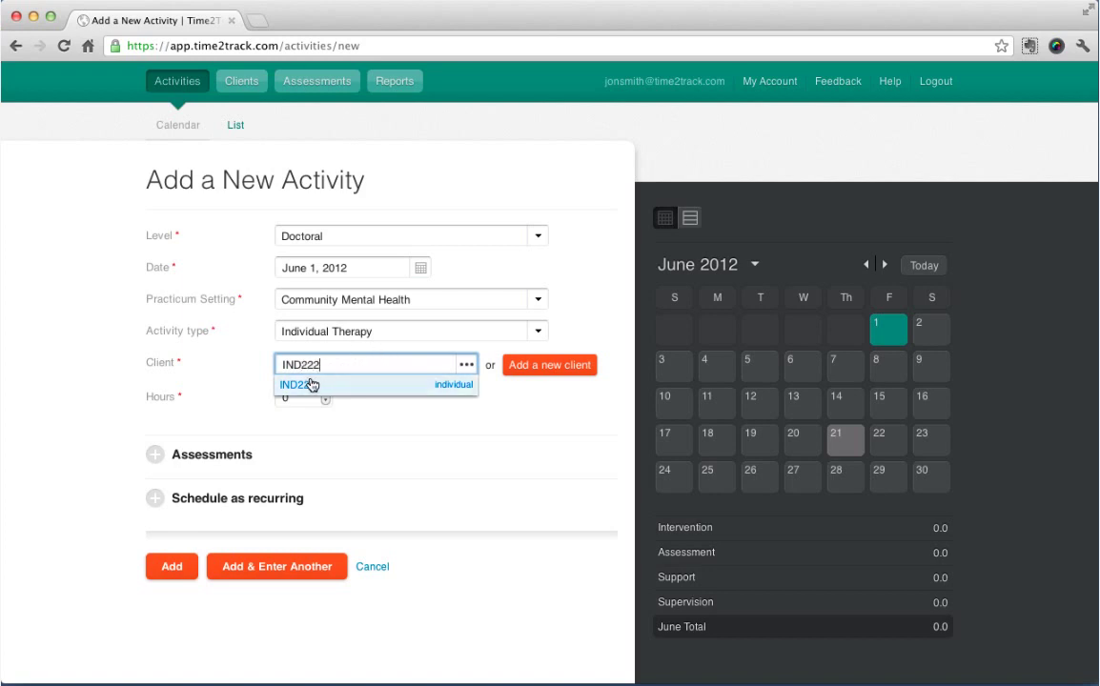
pyautogui.click(311, 384)
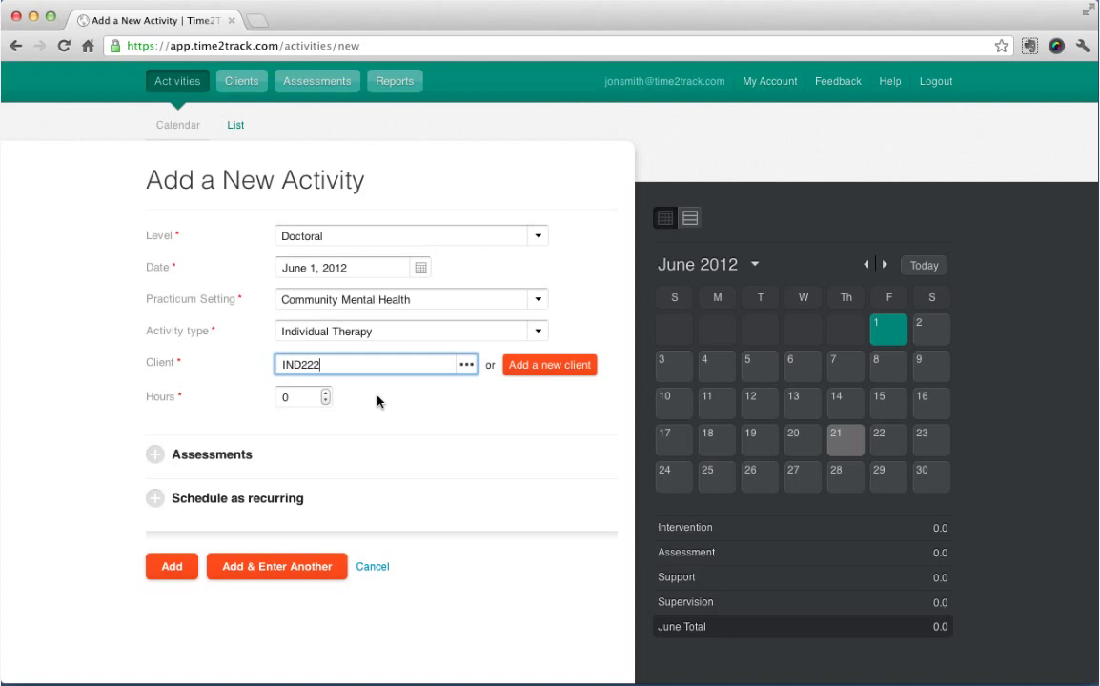
# Set the activity's hours to 1.25.
pyautogui.click(324, 393)
pyautogui.click(324, 394)
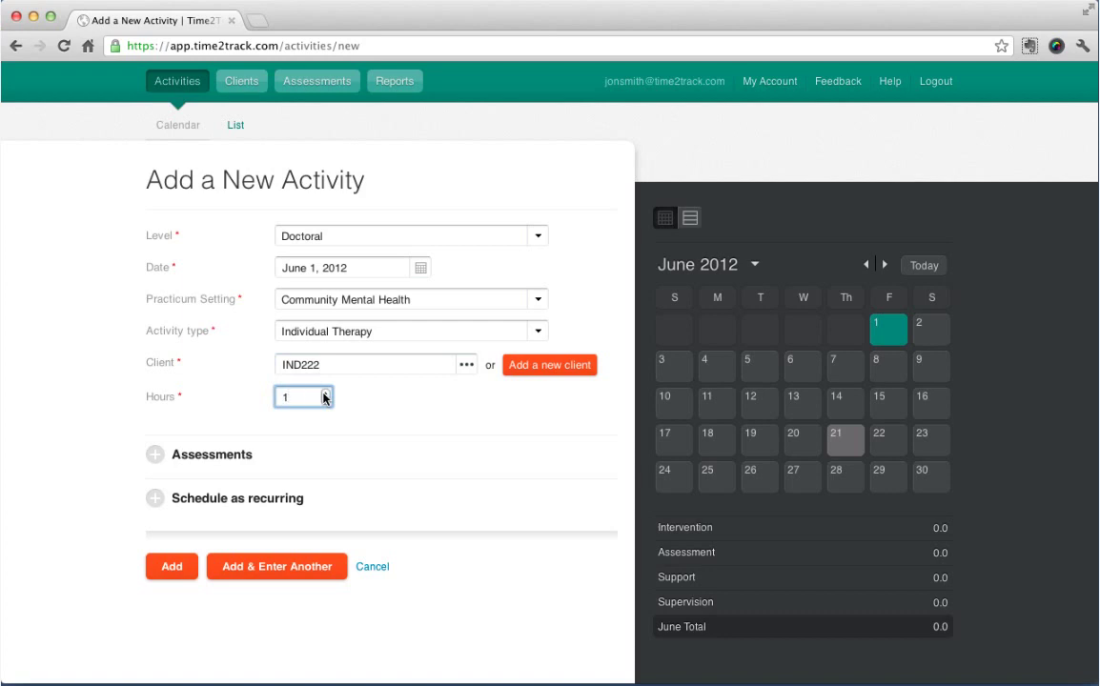
pyautogui.write('.5')
pyautogui.moveTo(303, 397); pyautogui.dragTo(271, 400)
pyautogui.write('1.25')
pyautogui.click(383, 418)
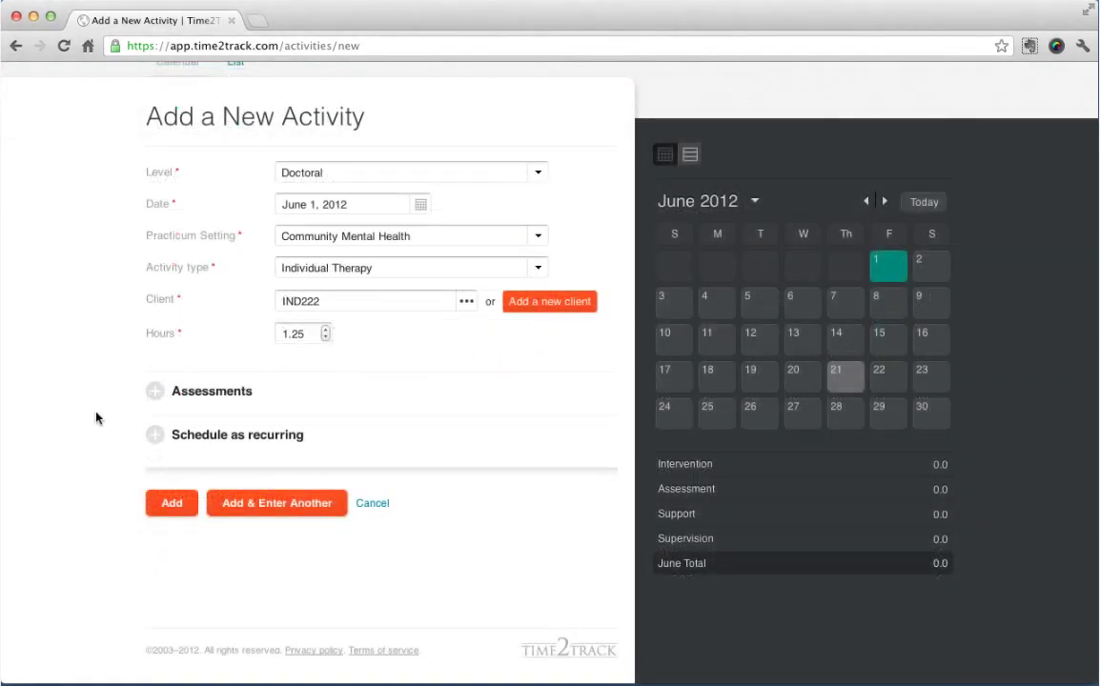
# Add the assessment 'ADHD Behavior Checklist For Adults - Spanish - Version 4' to the activity.
pyautogui.click(155, 399)
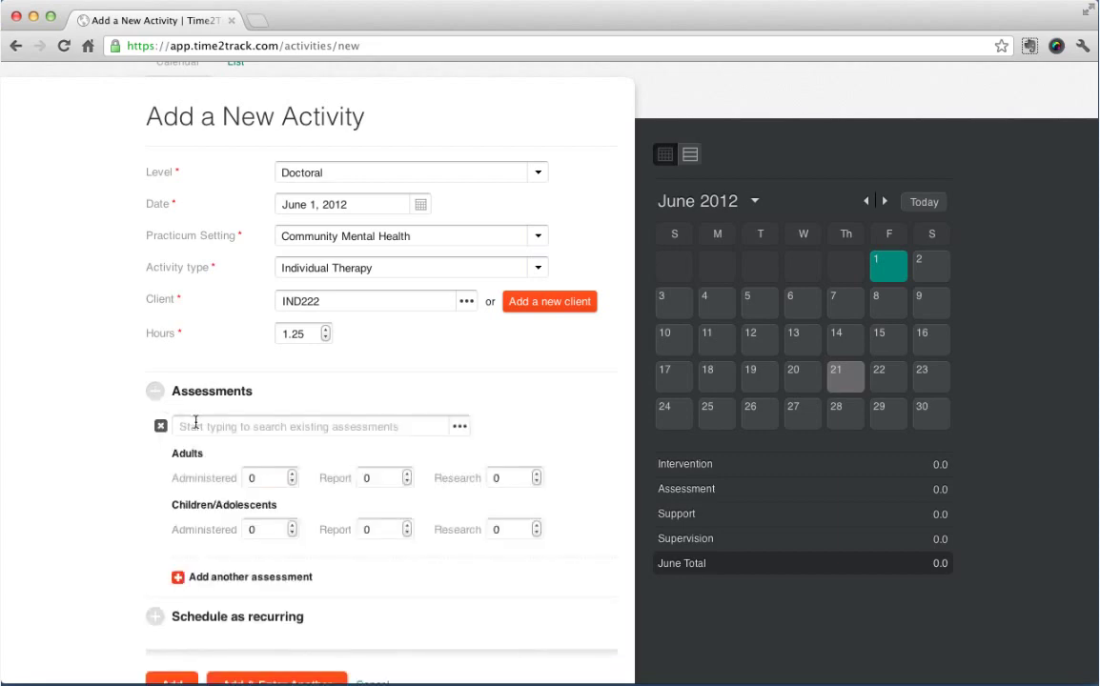
pyautogui.click(195, 425)
pyautogui.write('ad')
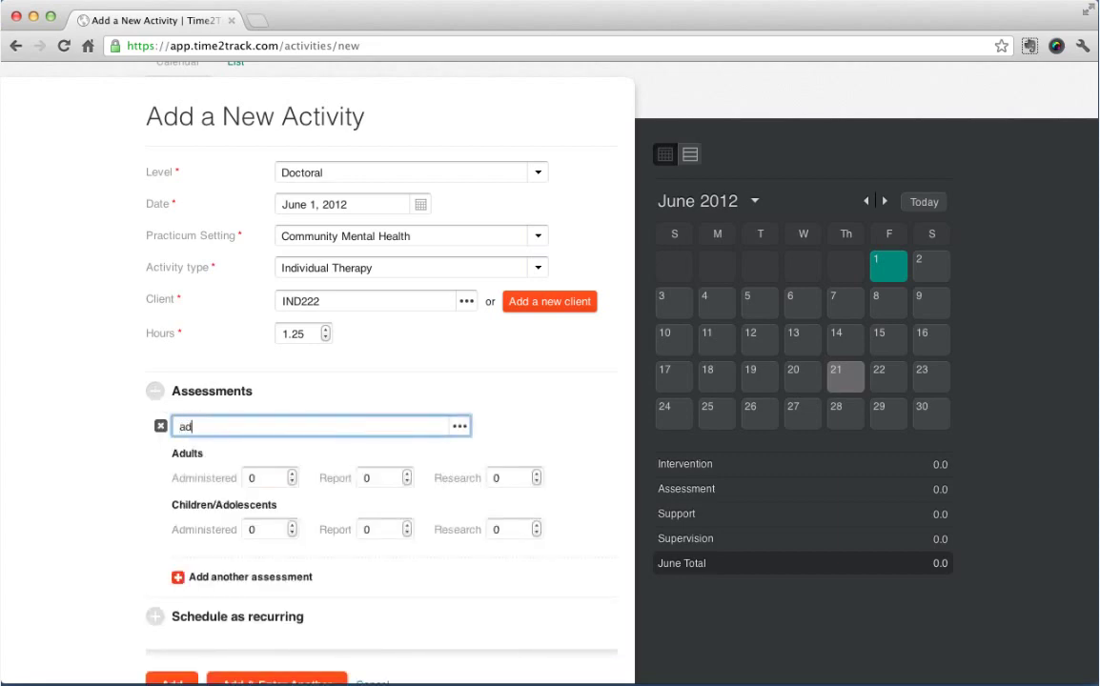
pyautogui.write('ho')
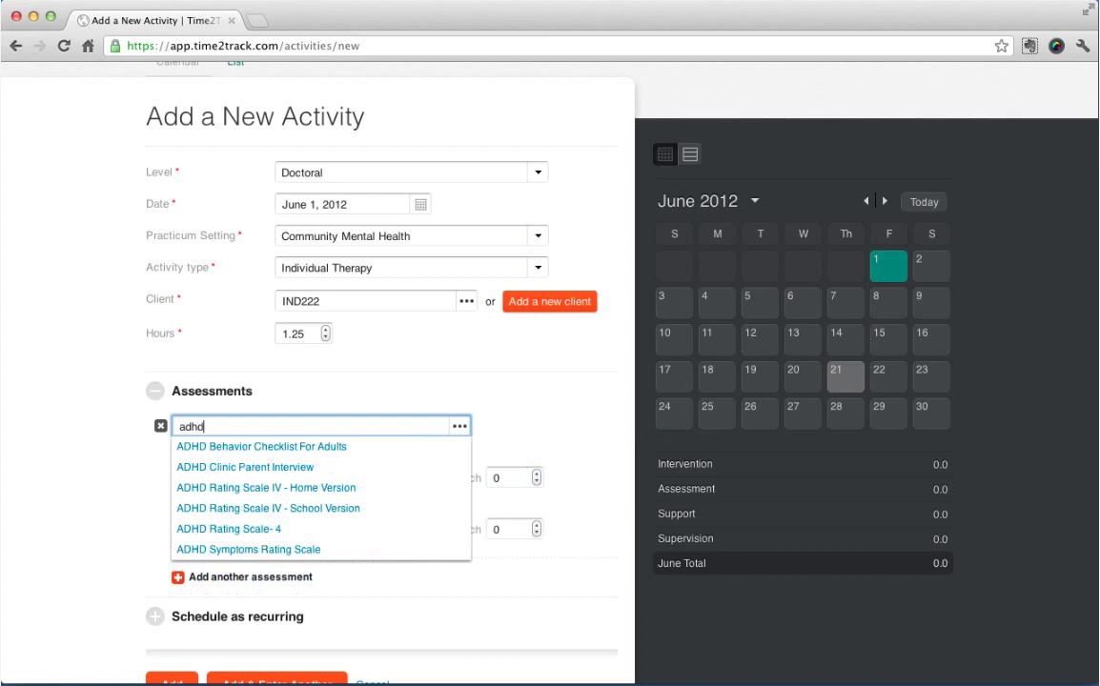
pyautogui.click(208, 448)
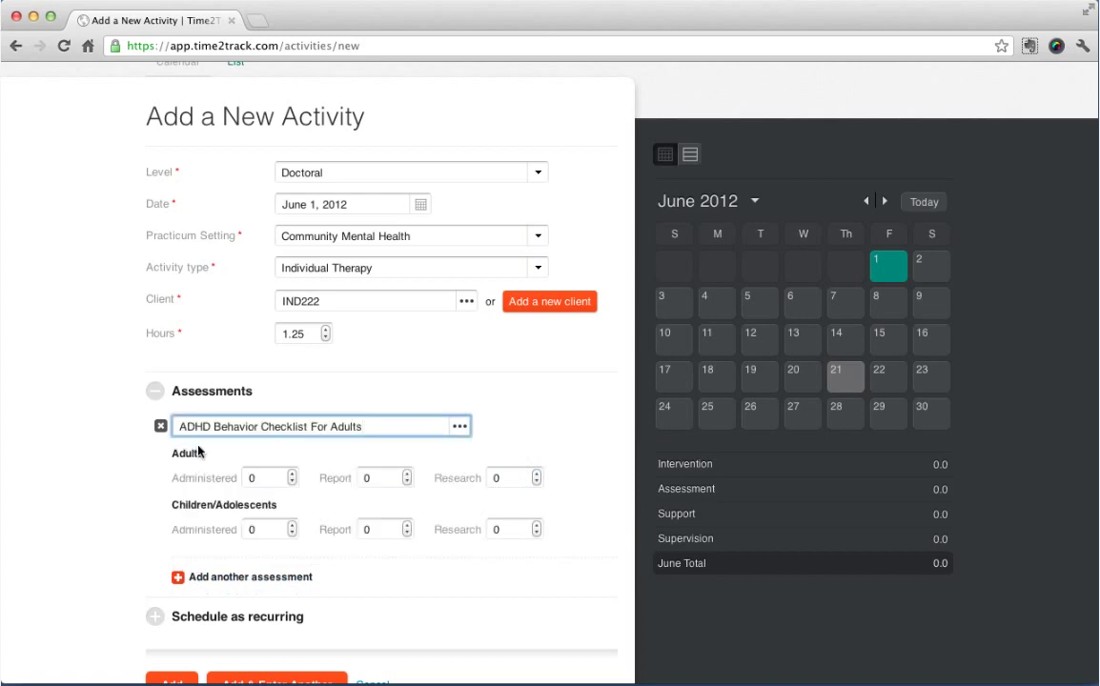
pyautogui.write('- Spanish - Version')
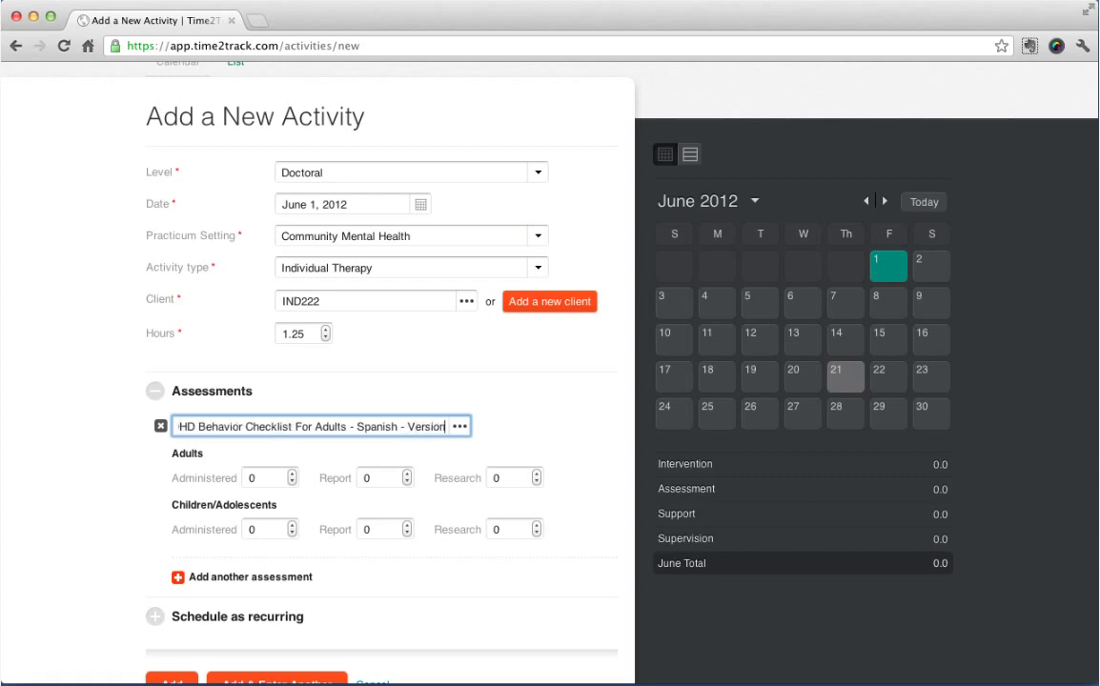
pyautogui.write(' 4')
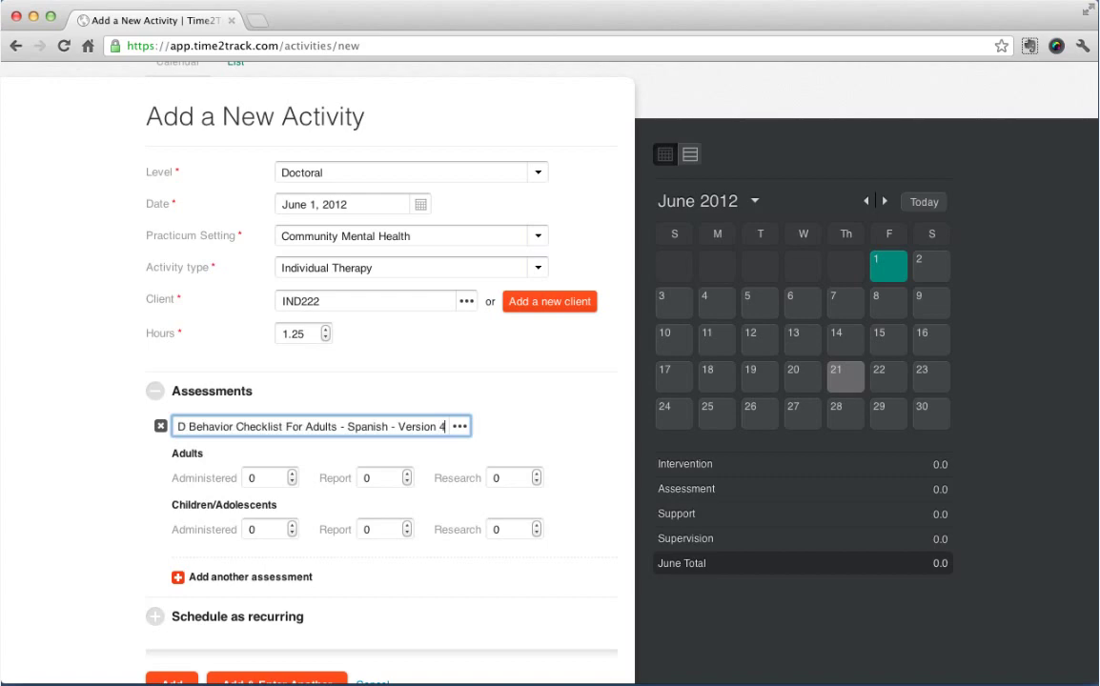
pyautogui.click(506, 428)
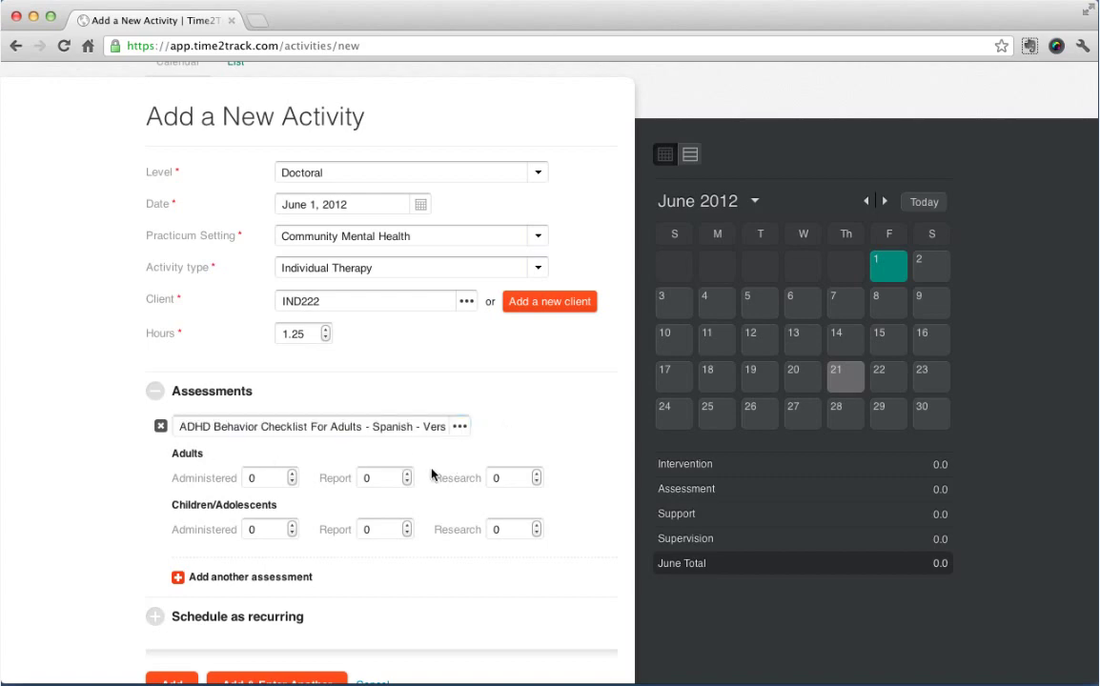
# Set the assessment's adults administered count to 2.
pyautogui.click(295, 474)
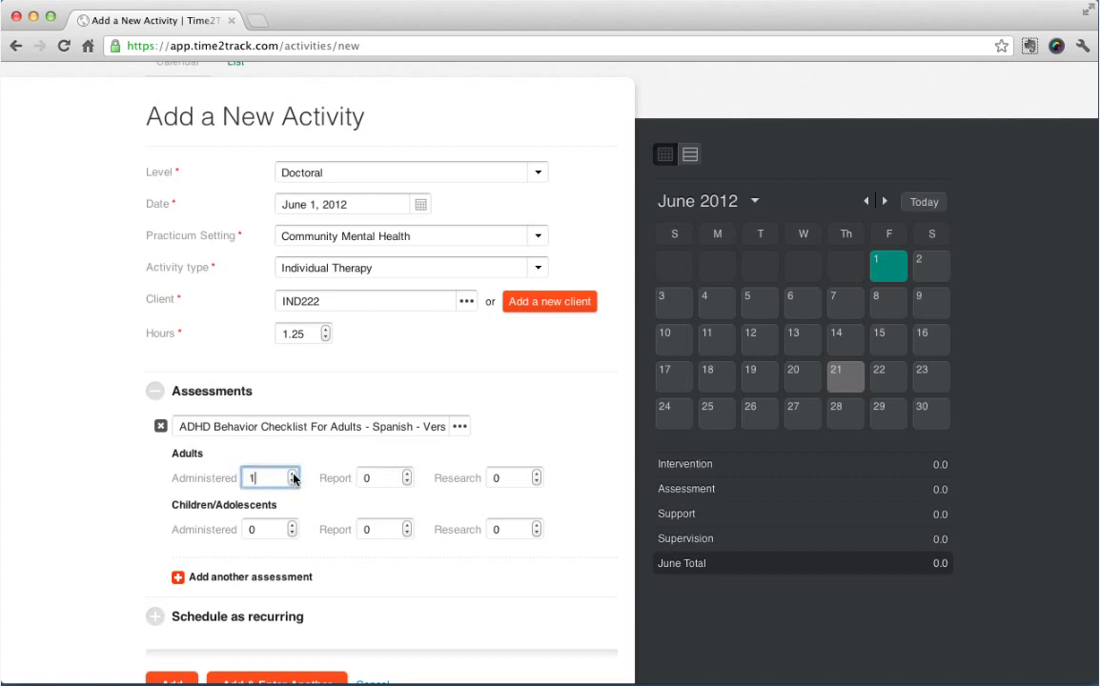
pyautogui.click(293, 473)
pyautogui.scroll(-3, 449, 651)
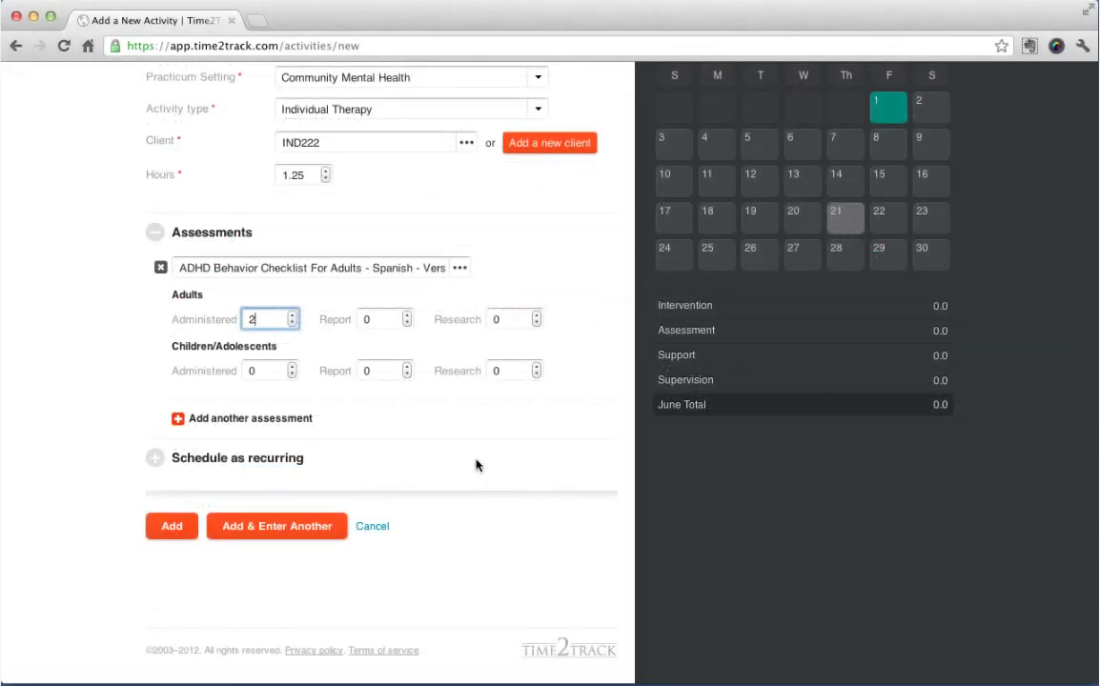
# Repeat the activity weekly on Monday, Wednesday and Friday until June 30, 2012, and add it.
pyautogui.click(154, 460)
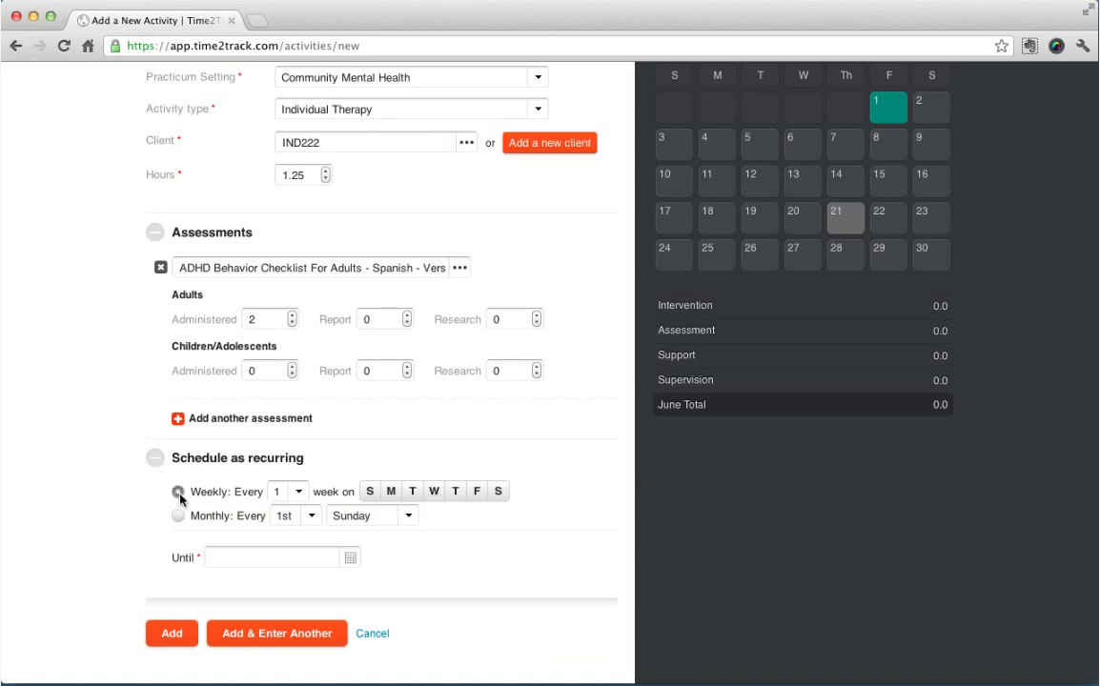
pyautogui.click(394, 498)
pyautogui.click(434, 496)
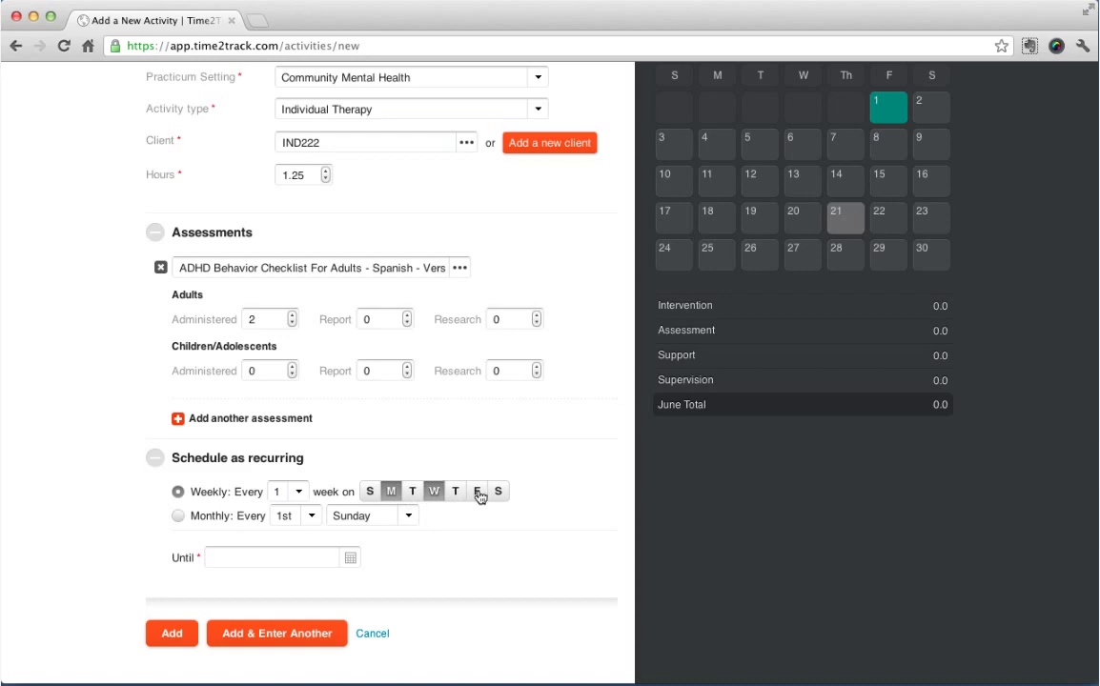
pyautogui.click(478, 492)
pyautogui.click(308, 562)
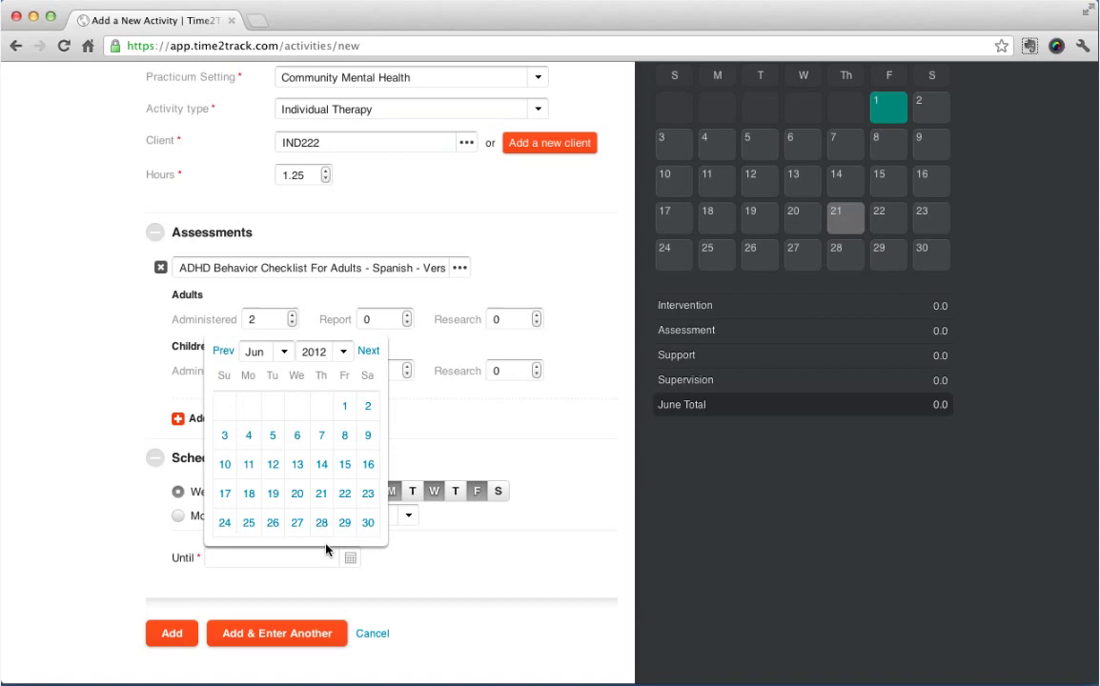
pyautogui.click(368, 524)
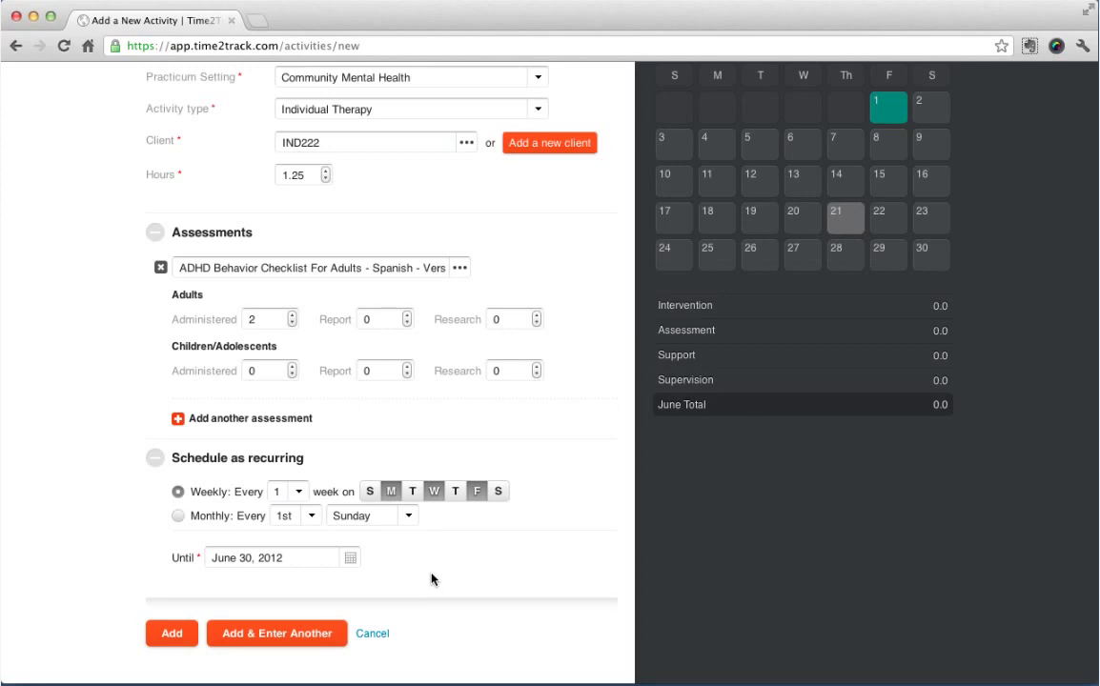
pyautogui.click(170, 634)
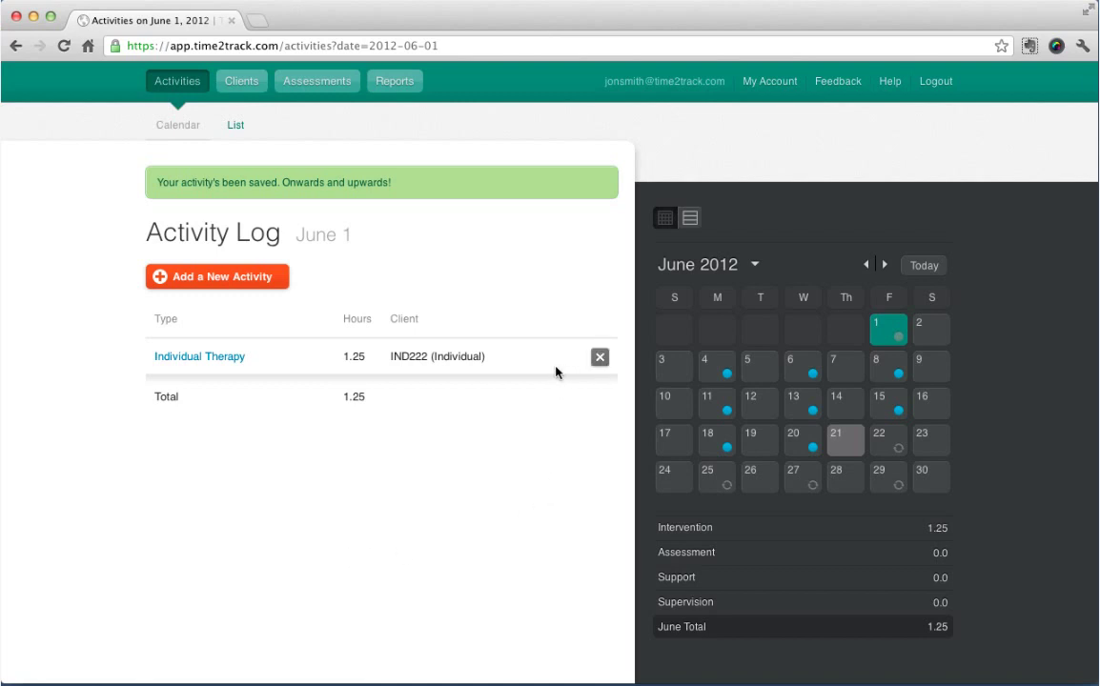
# Confirm the pending June 4 Individual Therapy session.
pyautogui.click(710, 368)
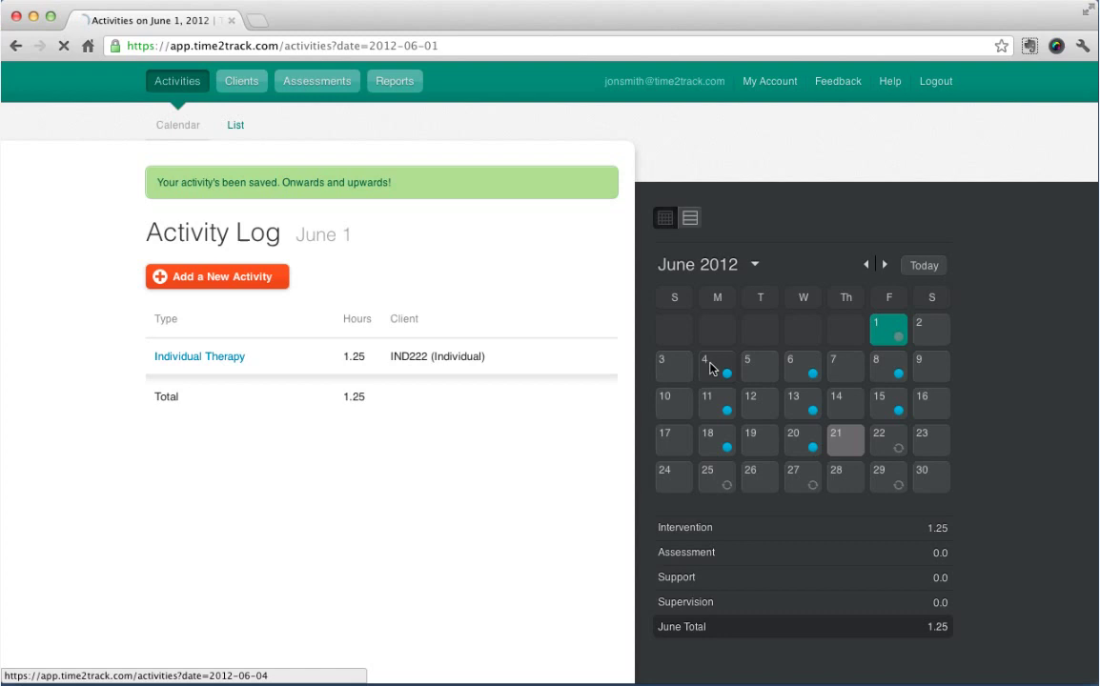
pyautogui.moveTo(591, 354)
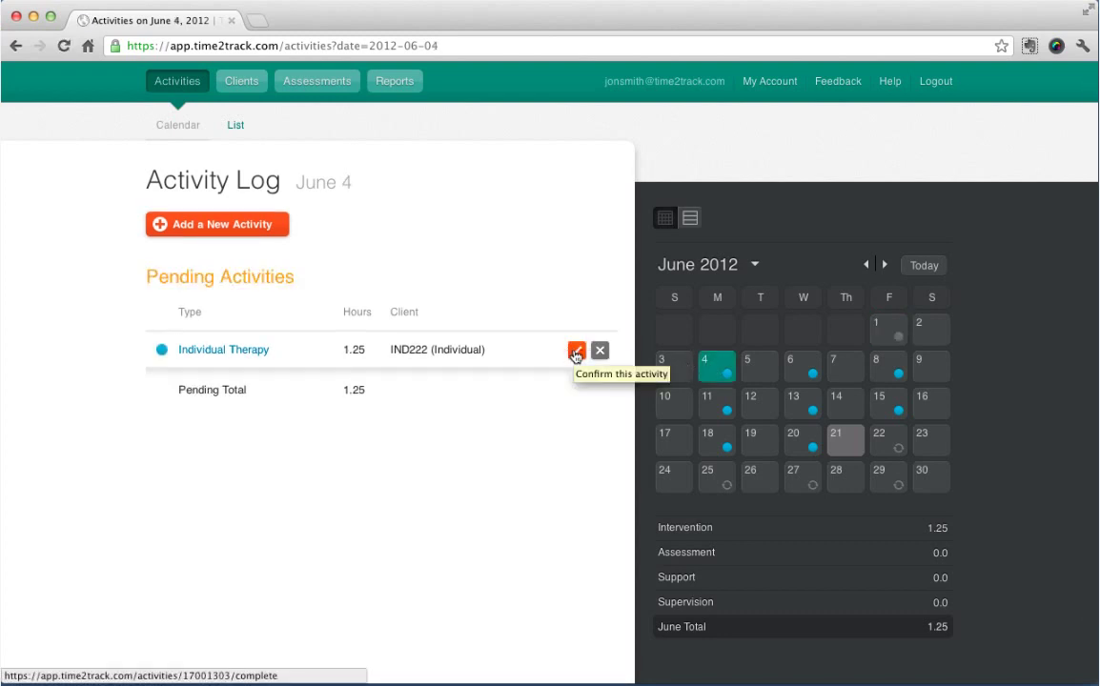
pyautogui.click(576, 352)
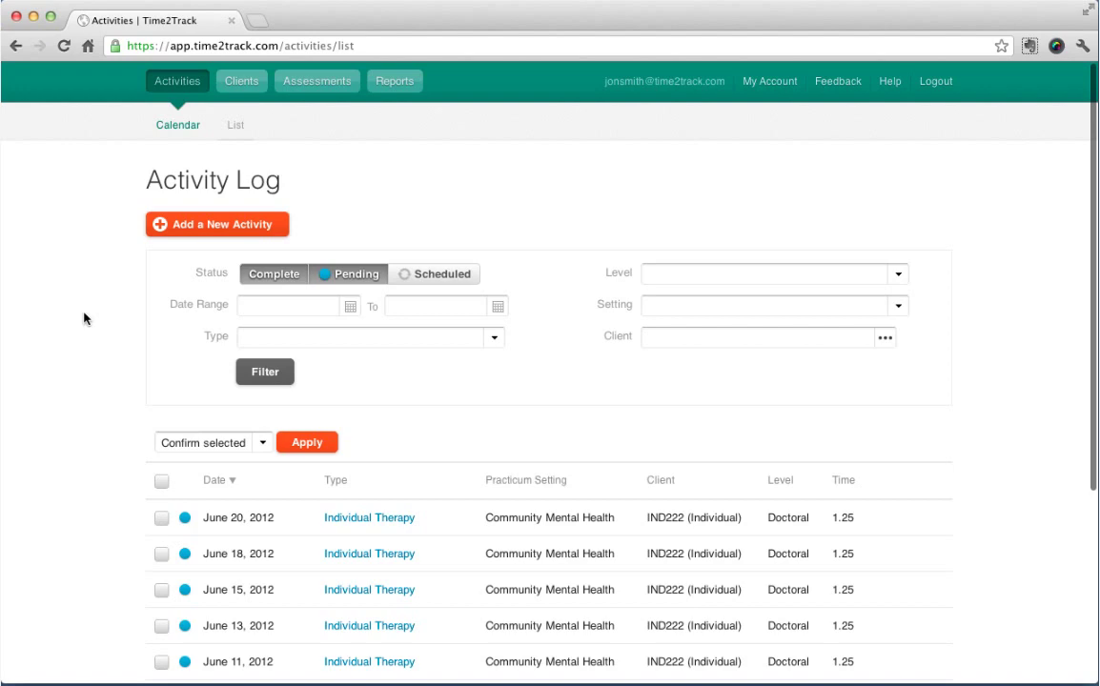
# Bulk-confirm the pending June 13, 15, 18 and 20 sessions with 'Confirm selected'.
pyautogui.click(161, 519)
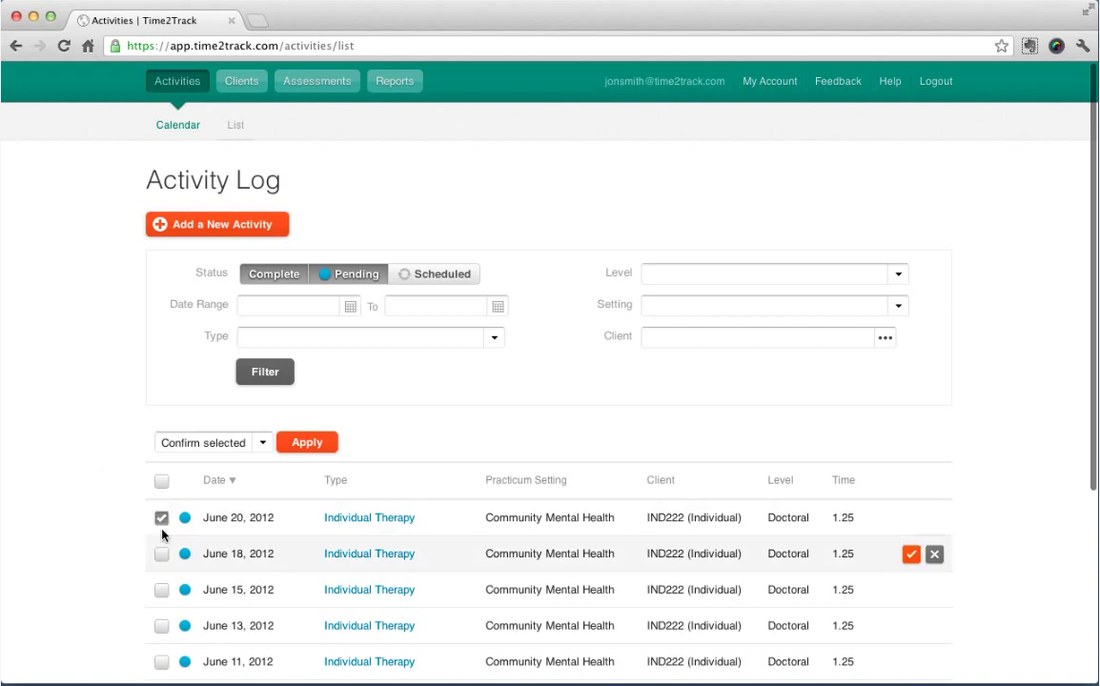
pyautogui.click(161, 556)
pyautogui.click(161, 590)
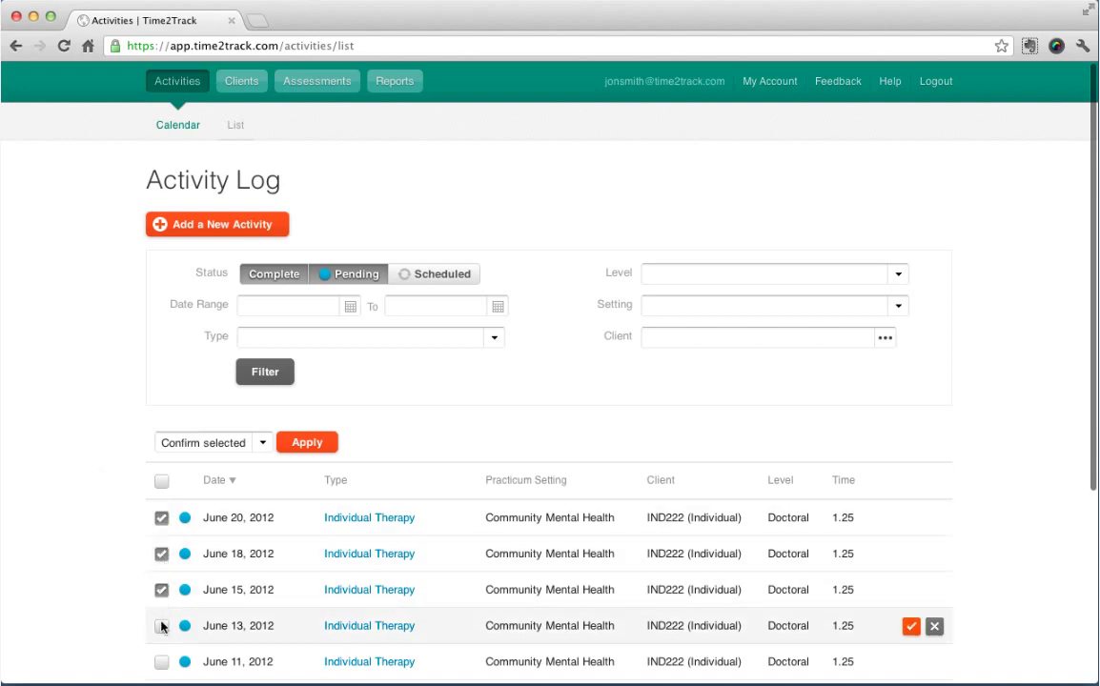
pyautogui.click(161, 626)
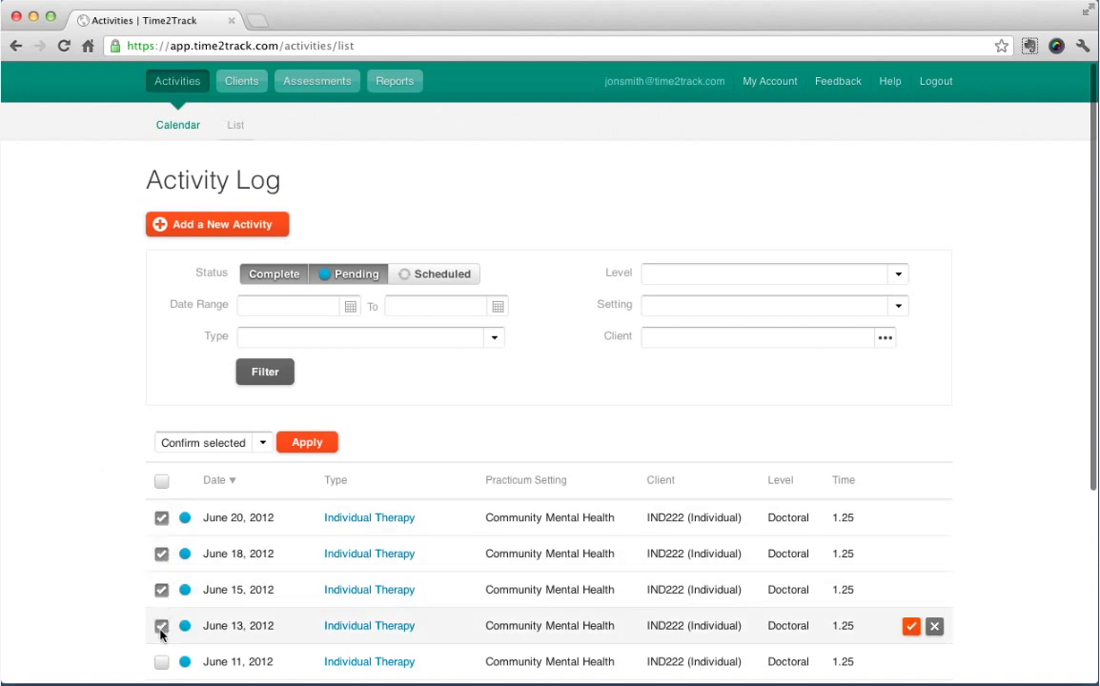
pyautogui.click(262, 444)
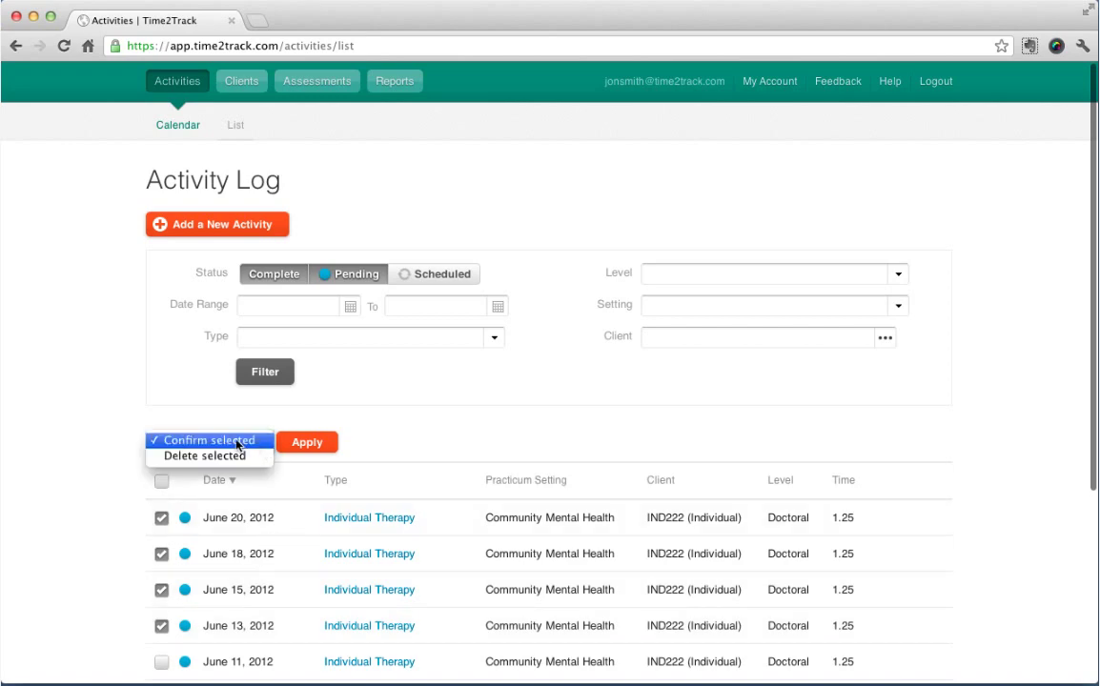
pyautogui.click(237, 442)
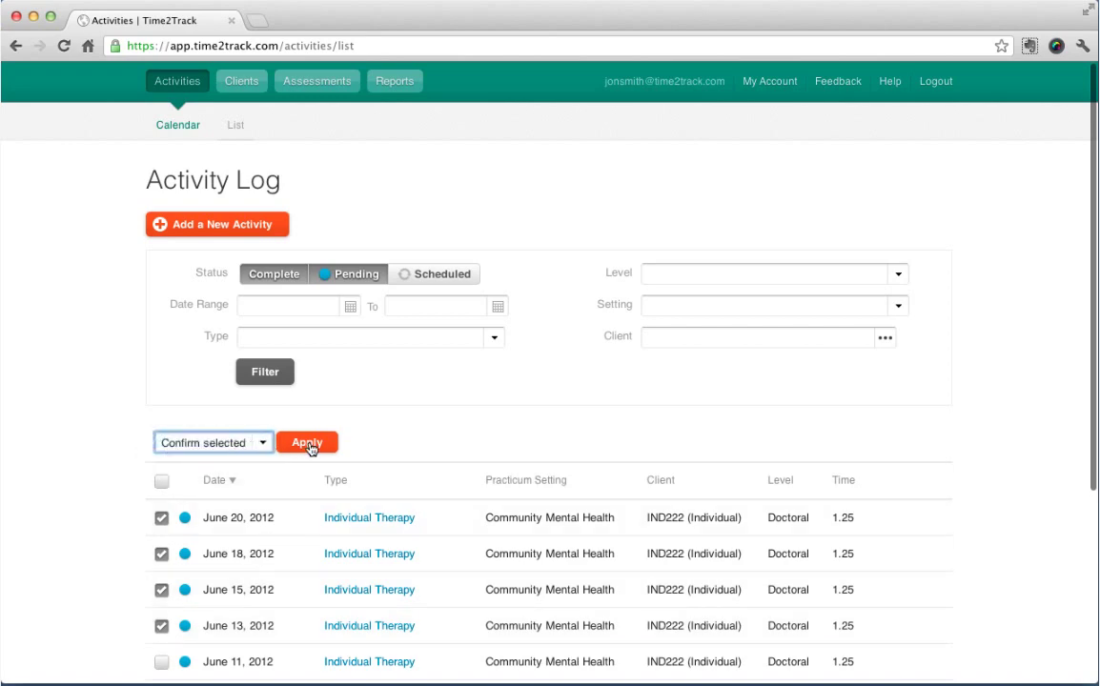
pyautogui.click(307, 443)
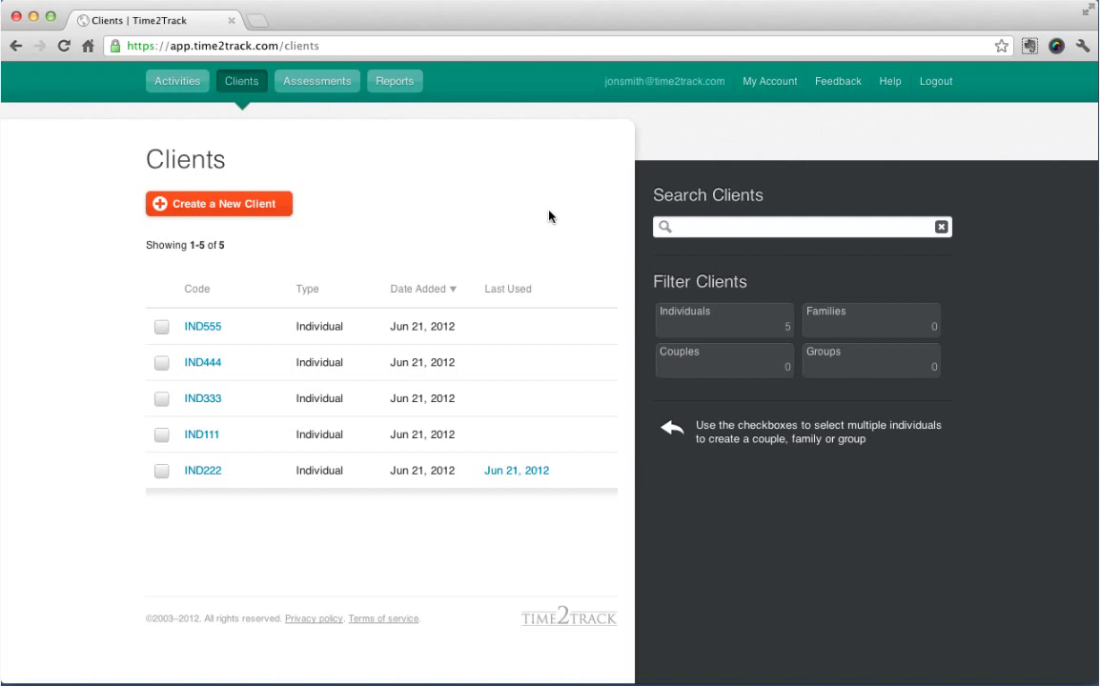
# Group IND555, IND333, IND111 and IND222 into a new Family client coded FAM222.
pyautogui.moveTo(553, 368)
pyautogui.click(162, 327)
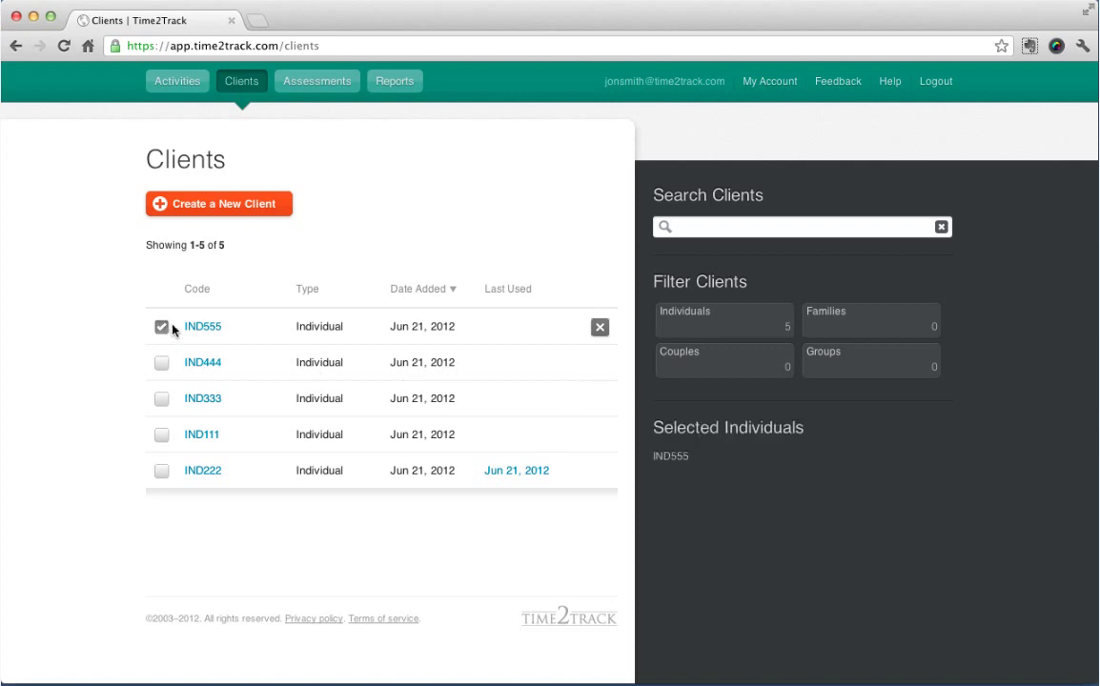
pyautogui.click(161, 399)
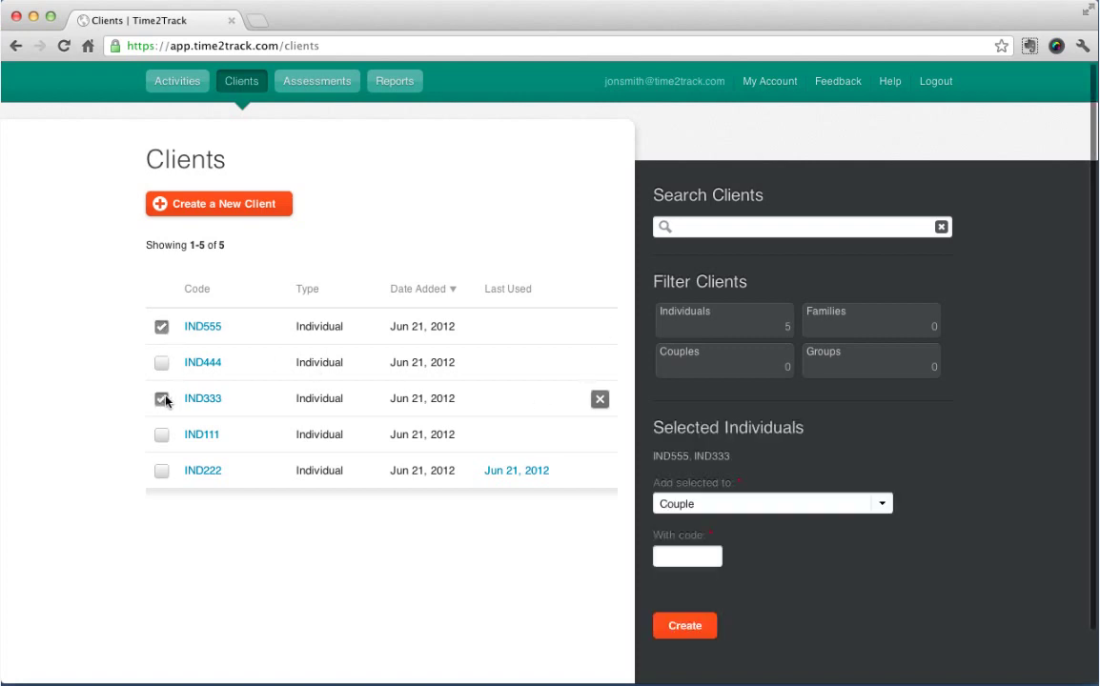
pyautogui.click(780, 509)
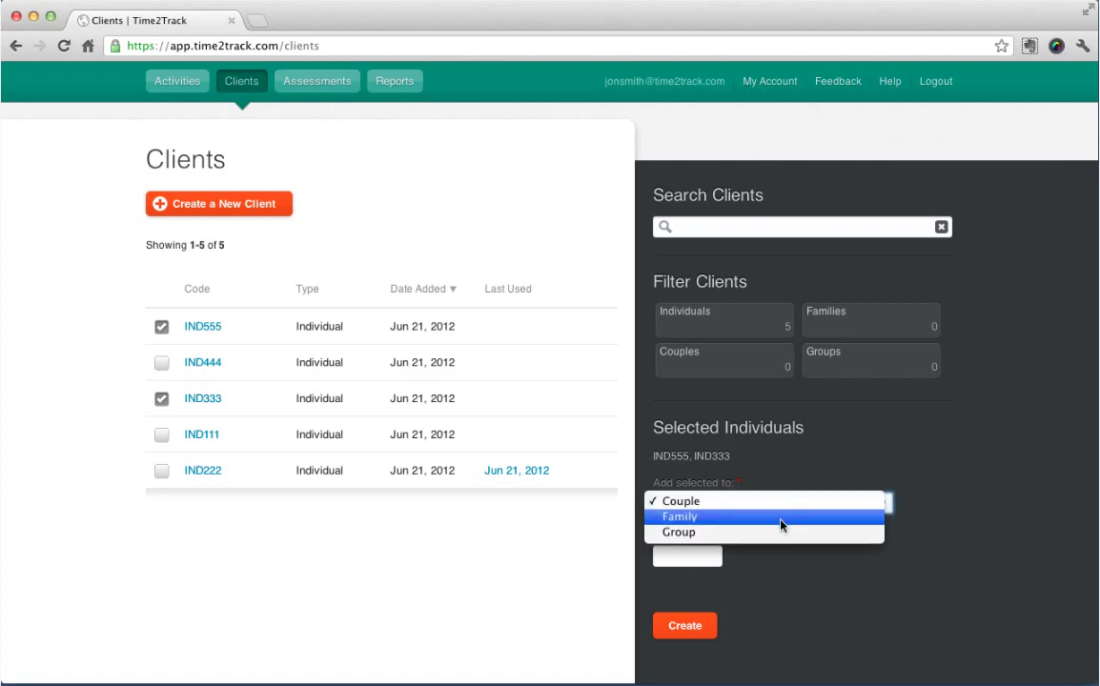
pyautogui.click(780, 523)
pyautogui.click(162, 437)
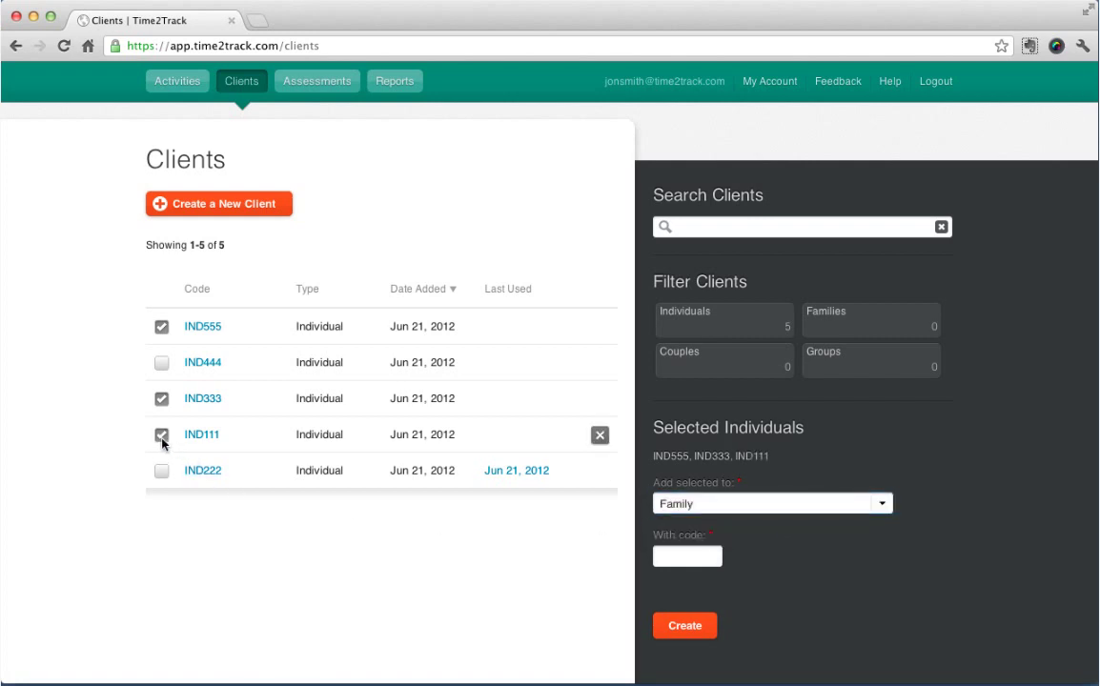
pyautogui.click(161, 471)
pyautogui.click(687, 557)
pyautogui.write('FAM222')
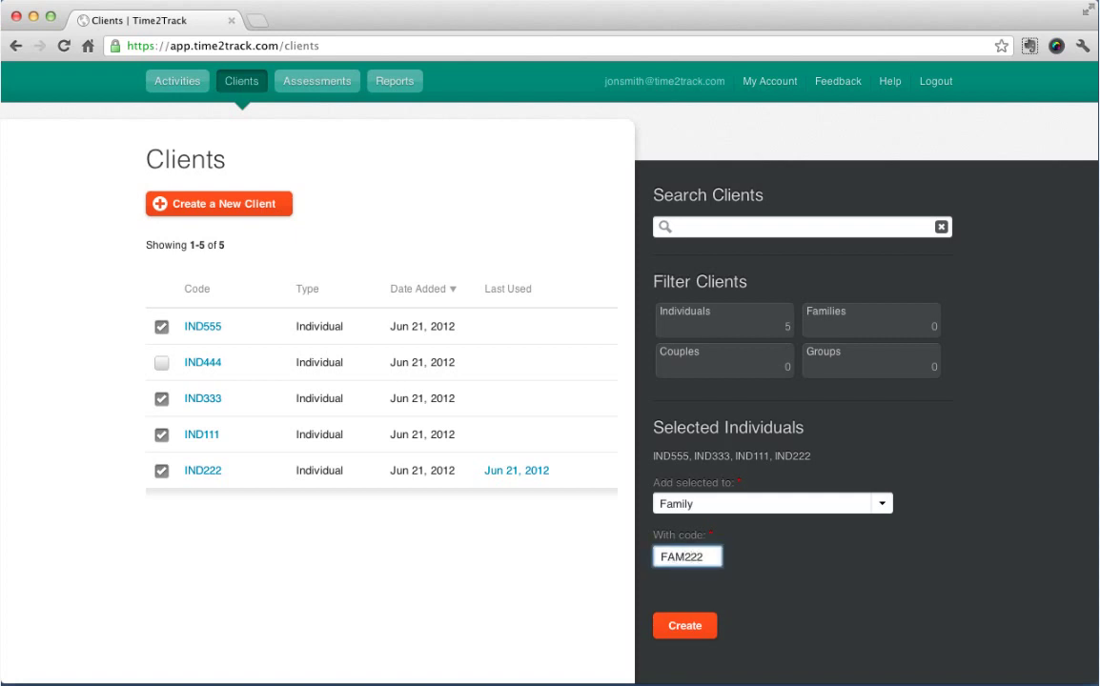
pyautogui.click(704, 637)
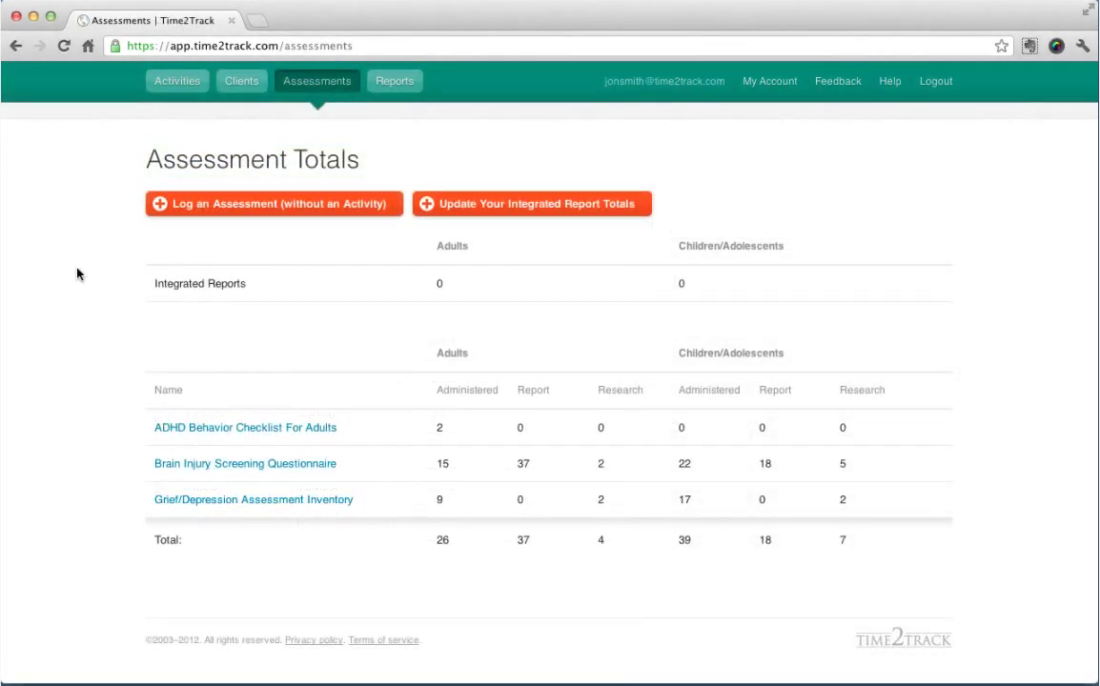
# Save unassociated ADHD checklist counts: 3 adults administered, 2 reports, 5 children administered.
pyautogui.click(176, 430)
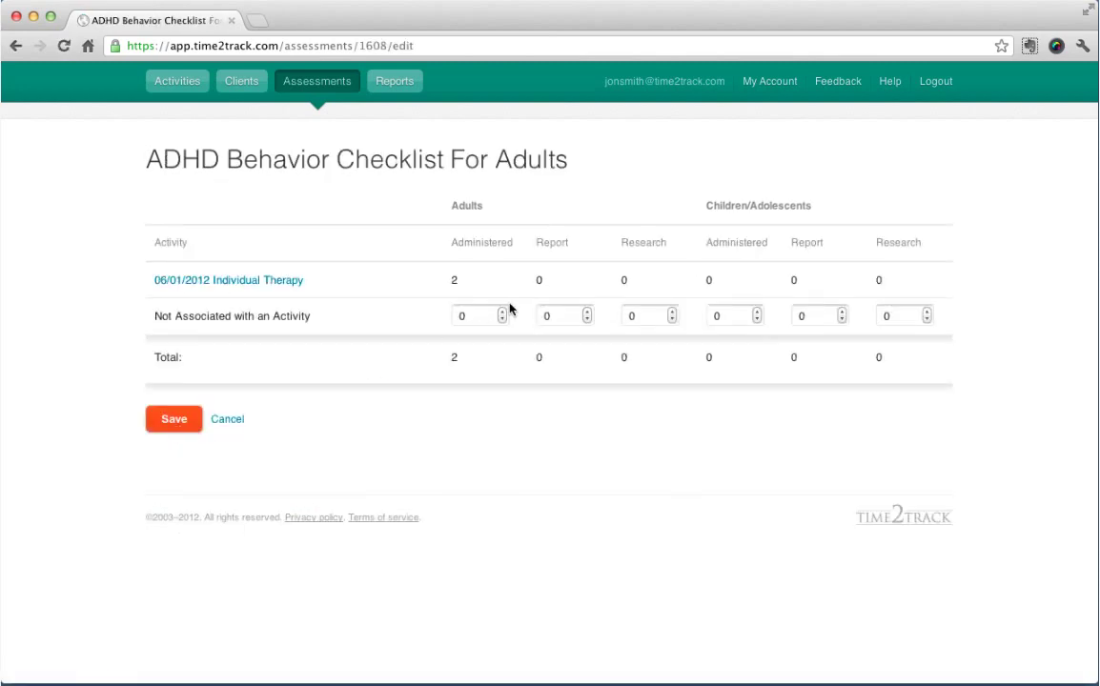
pyautogui.click(503, 315)
pyautogui.click(503, 315)
pyautogui.click(588, 314)
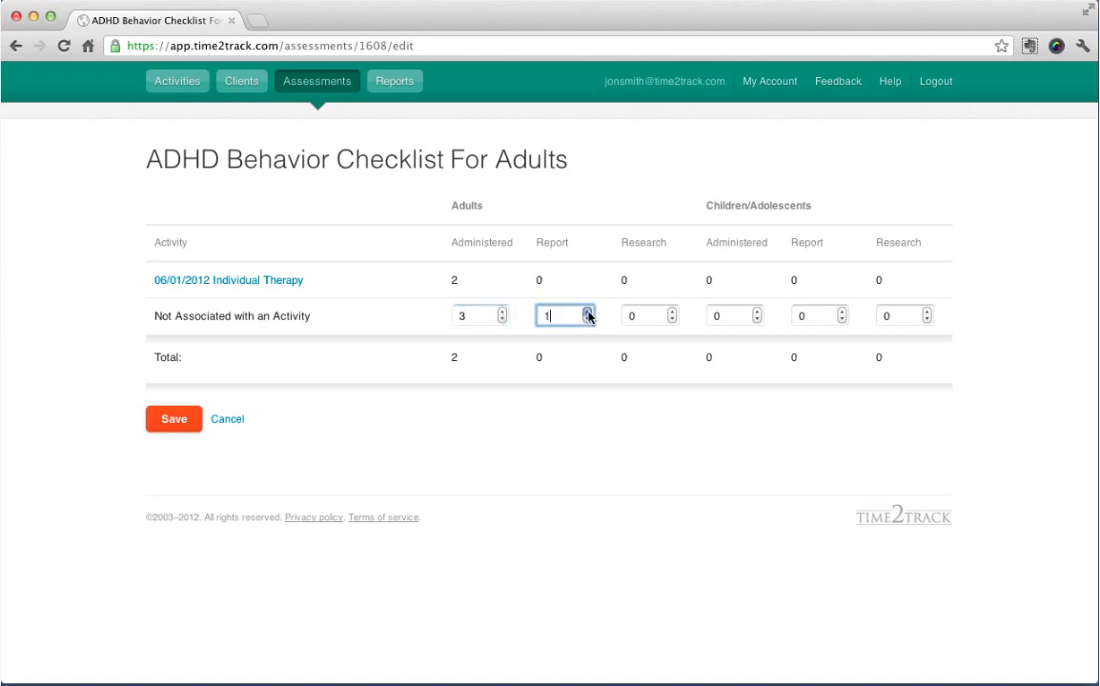
pyautogui.doubleClick(759, 313)
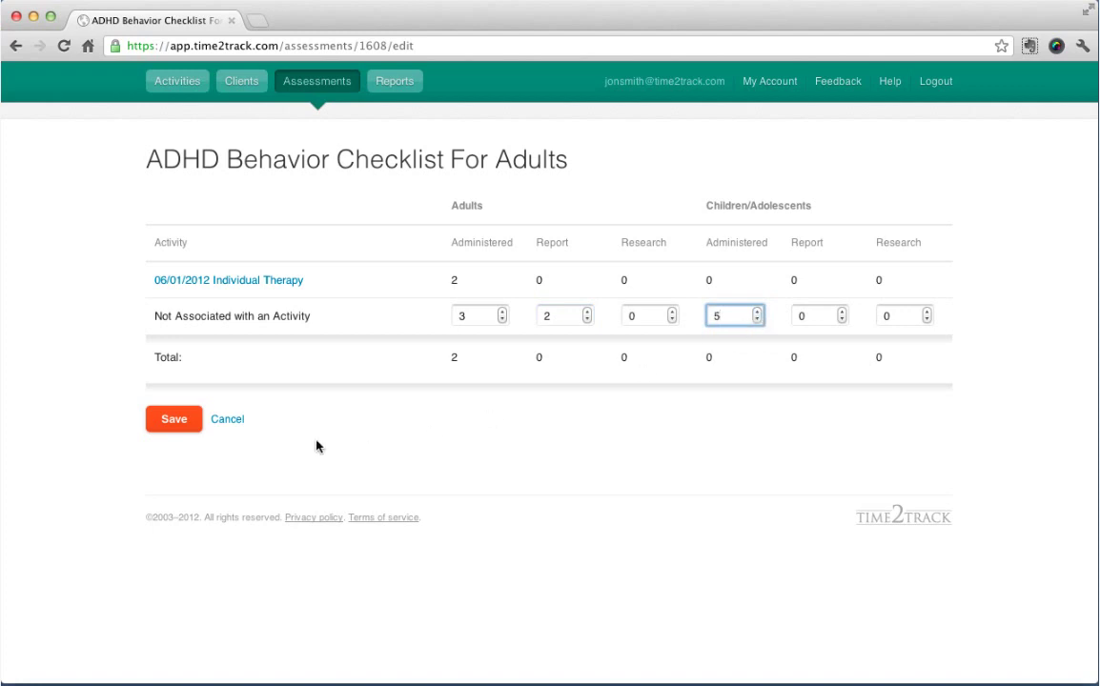
pyautogui.click(173, 423)
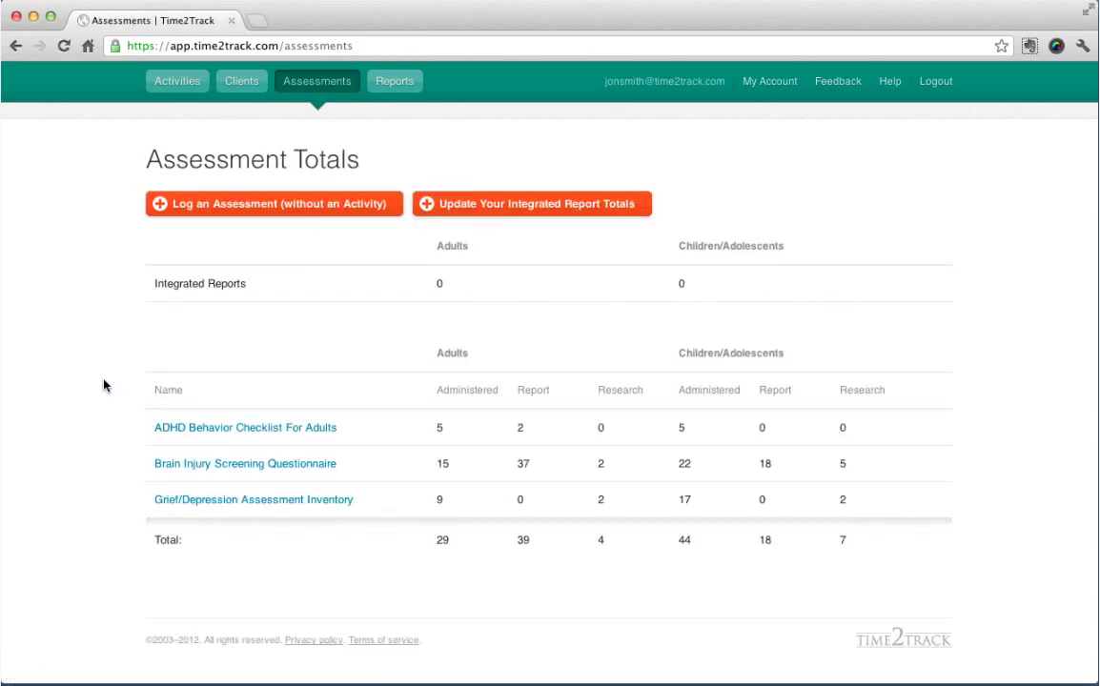
# Log a CRAFFT assessment with 2 adult administrations.
pyautogui.click(169, 215)
pyautogui.click(200, 218)
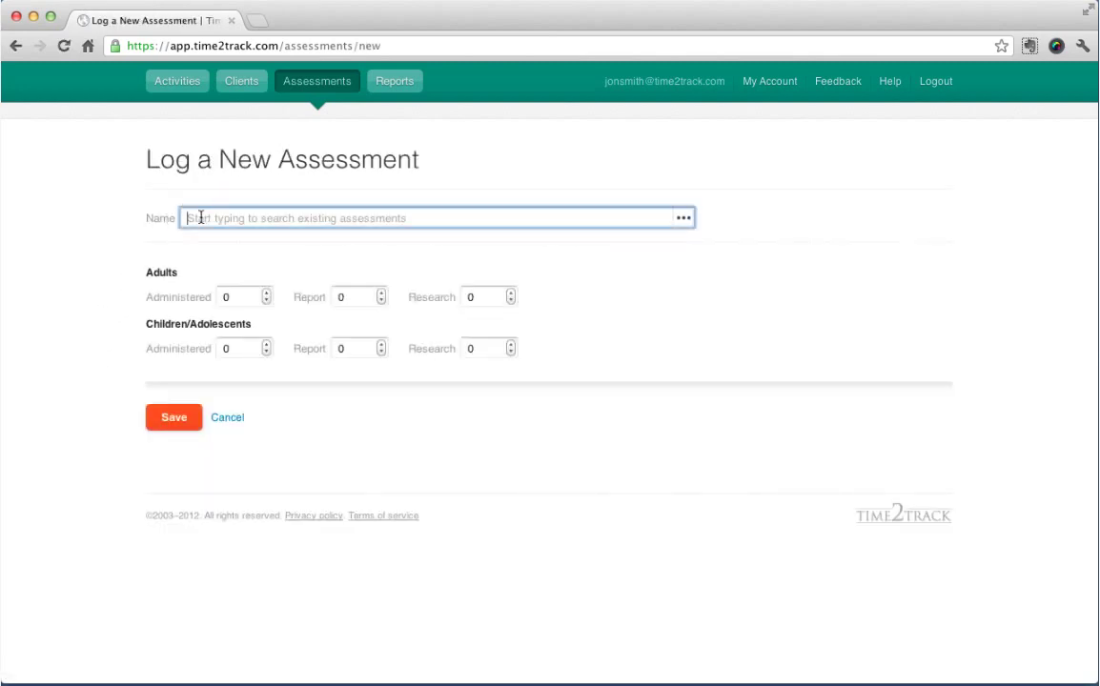
pyautogui.write('cr')
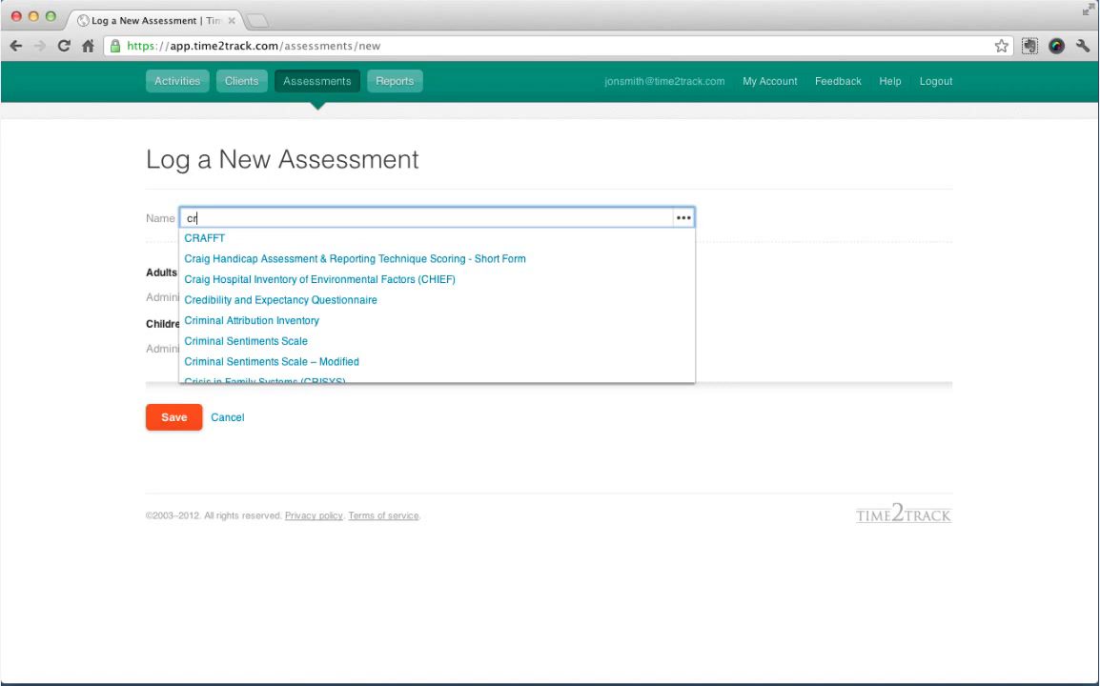
pyautogui.click(200, 241)
pyautogui.click(265, 292)
pyautogui.click(266, 293)
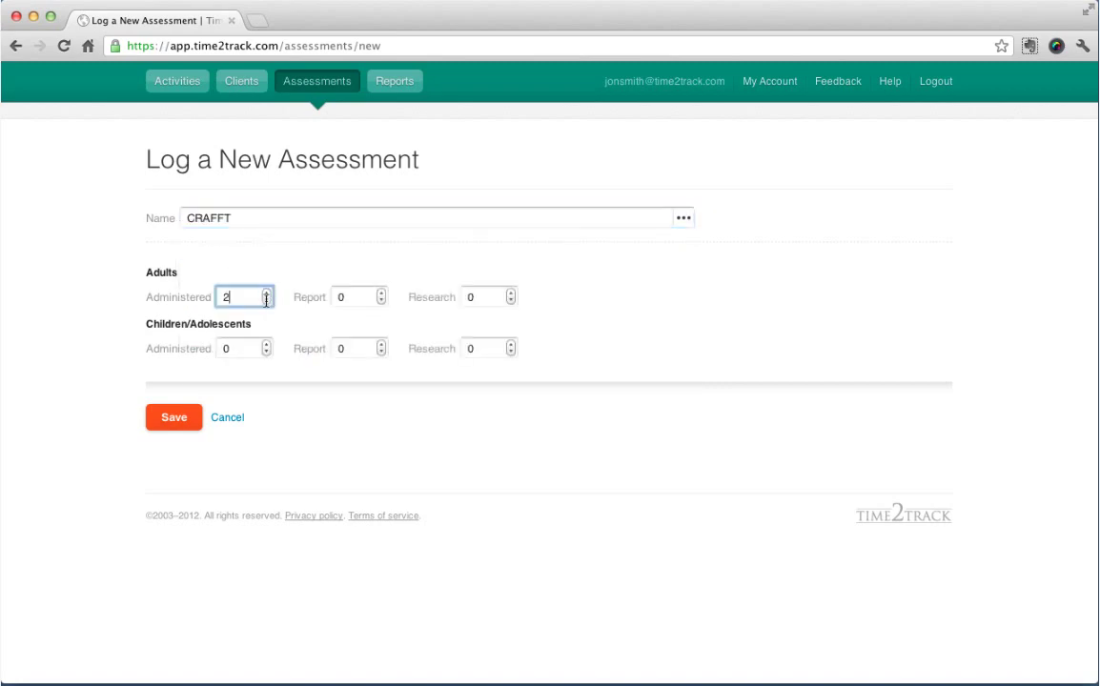
pyautogui.click(189, 422)
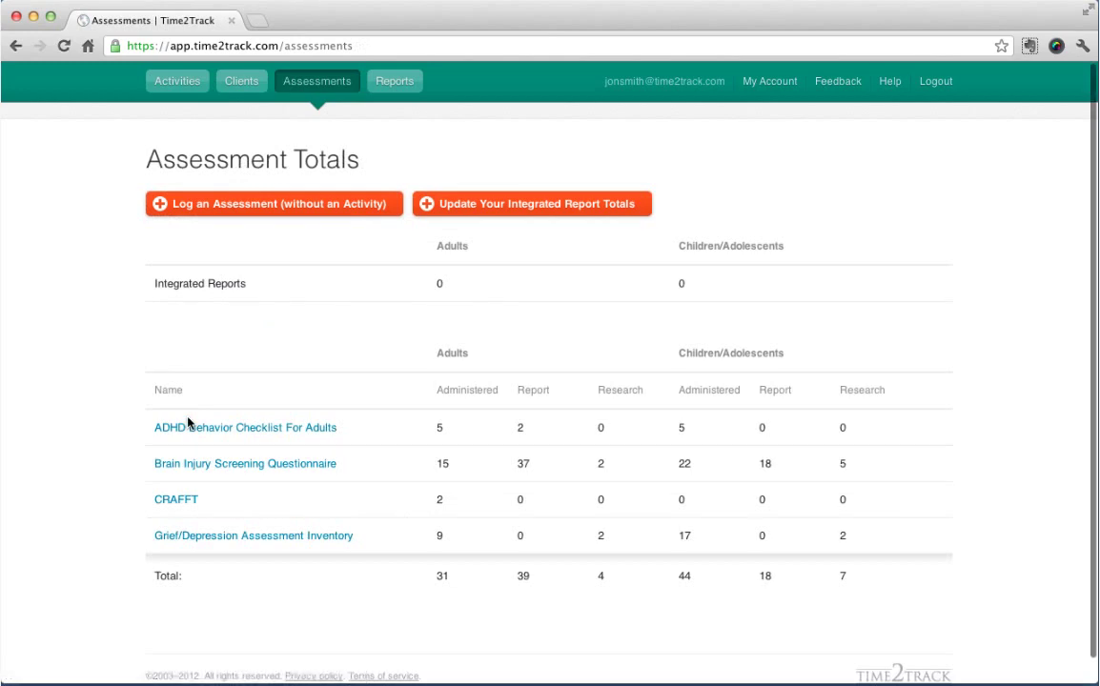
# Save integrated report totals of 3 adults and 1 child/adolescent.
pyautogui.click(474, 212)
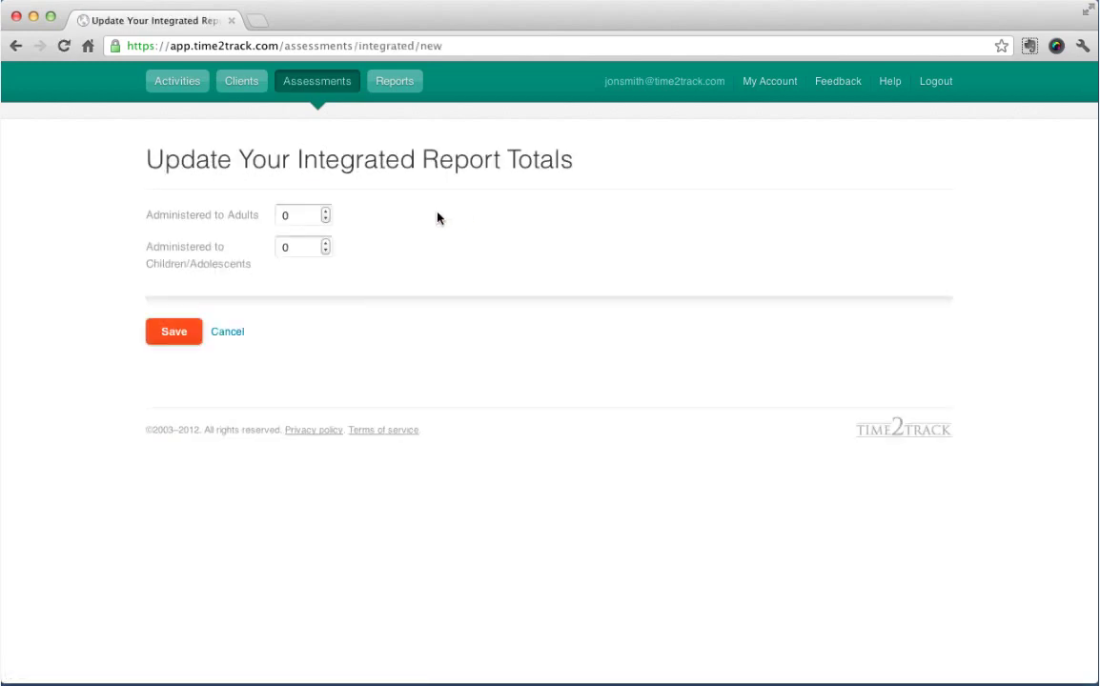
pyautogui.click(326, 212)
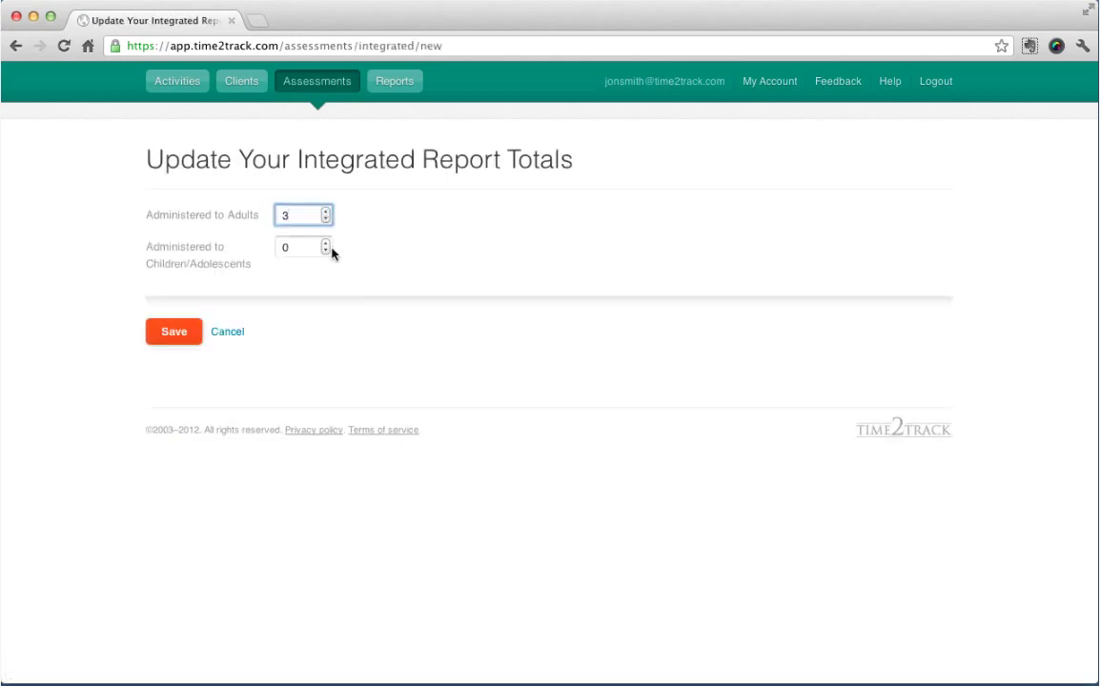
pyautogui.click(325, 244)
pyautogui.click(174, 332)
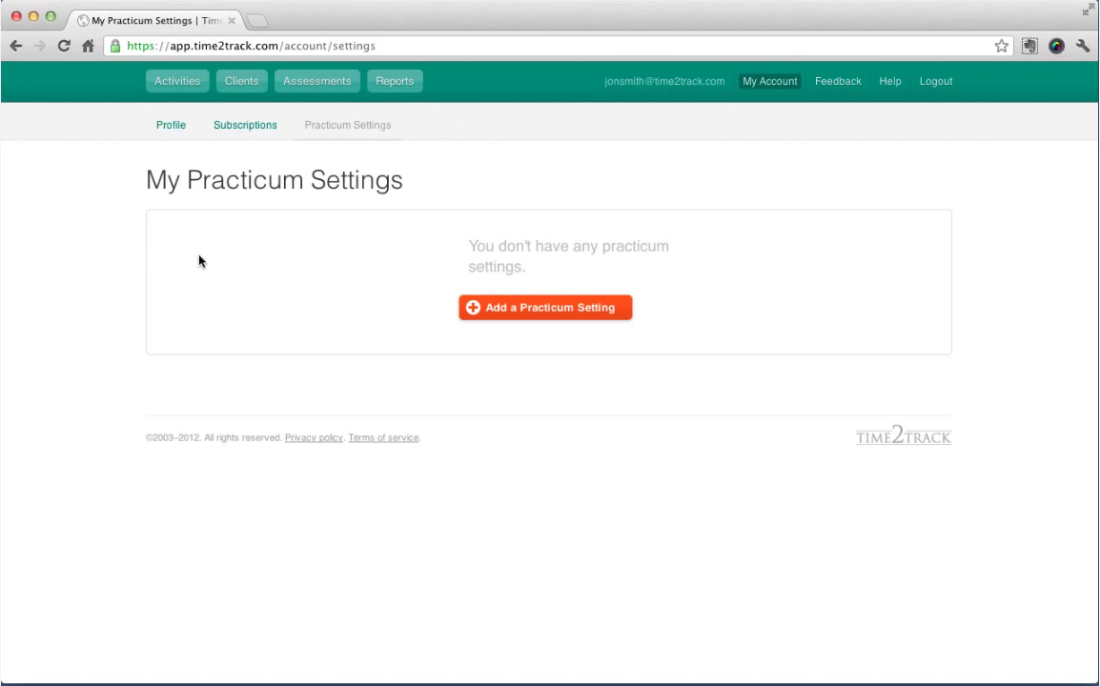
# Create the 'General Hospital' Medical Clinic/Hospital practicum setting and pick it for a new activity.
pyautogui.click(517, 314)
pyautogui.click(327, 321)
pyautogui.write('Gen')
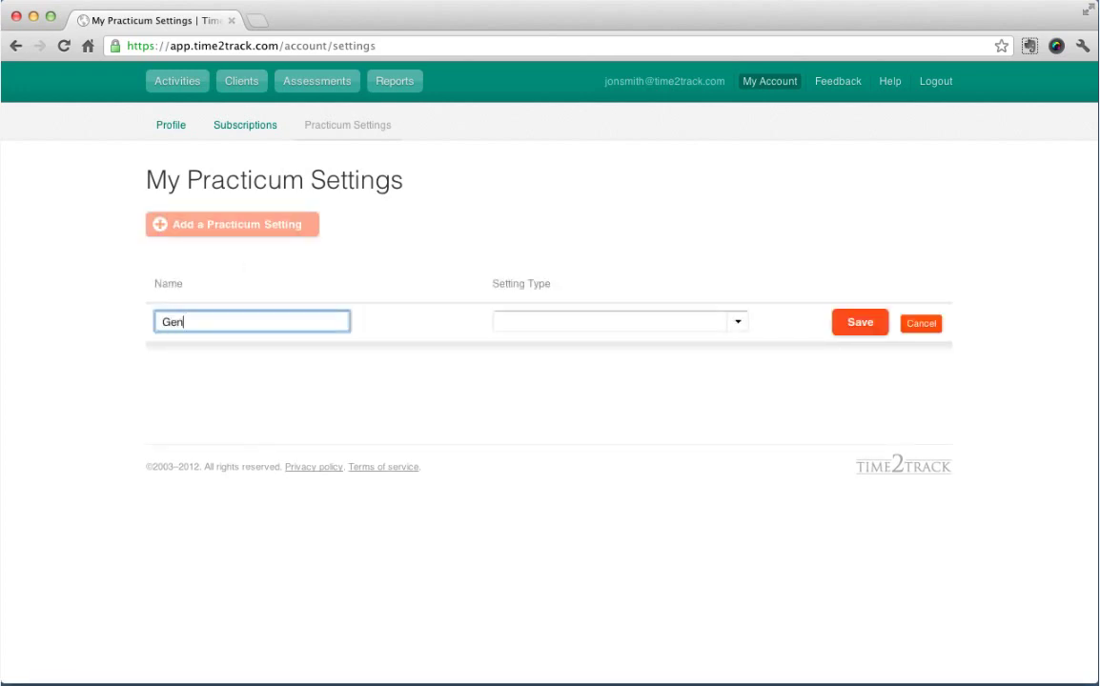
pyautogui.write('eral Hospital')
pyautogui.click(529, 321)
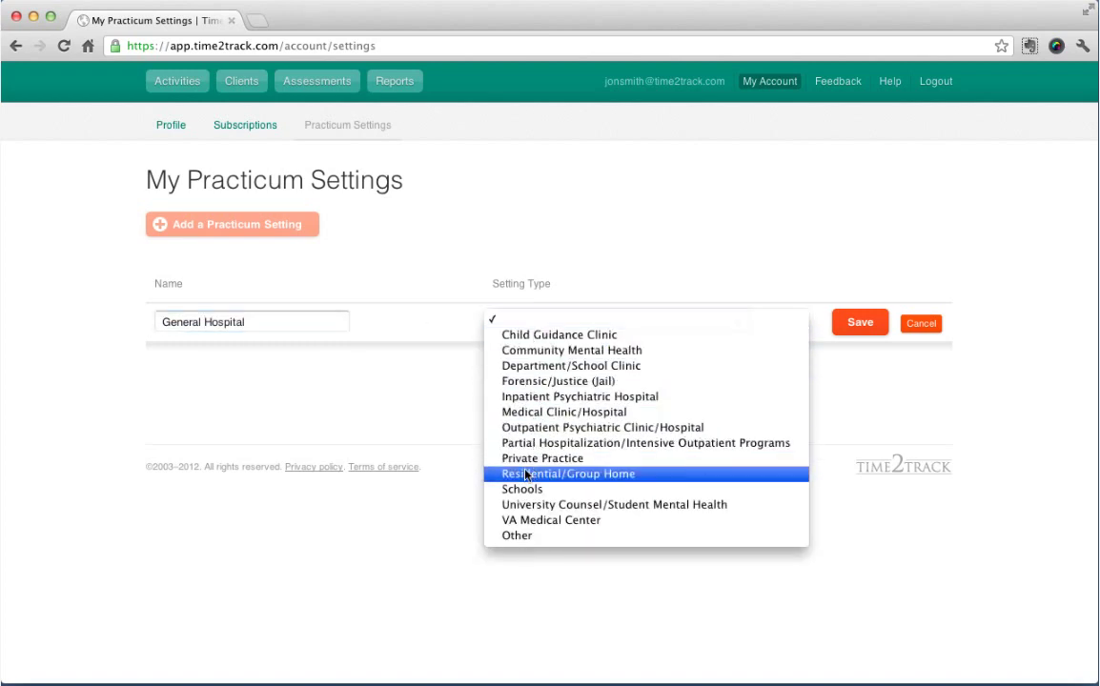
pyautogui.click(557, 413)
pyautogui.click(860, 324)
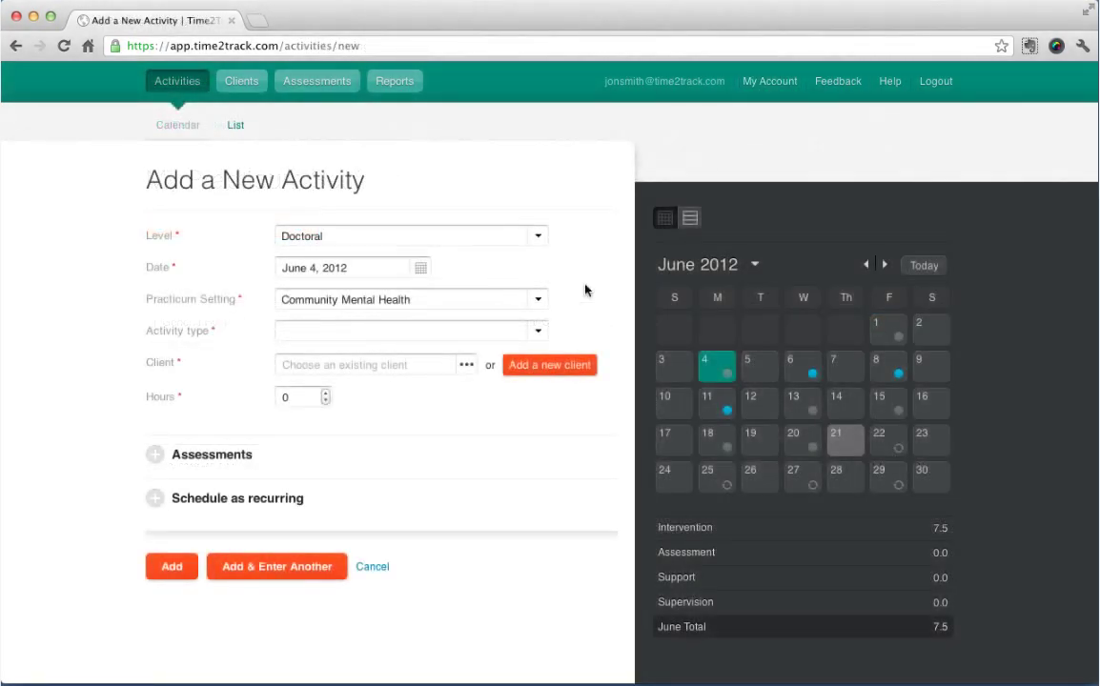
pyautogui.click(542, 302)
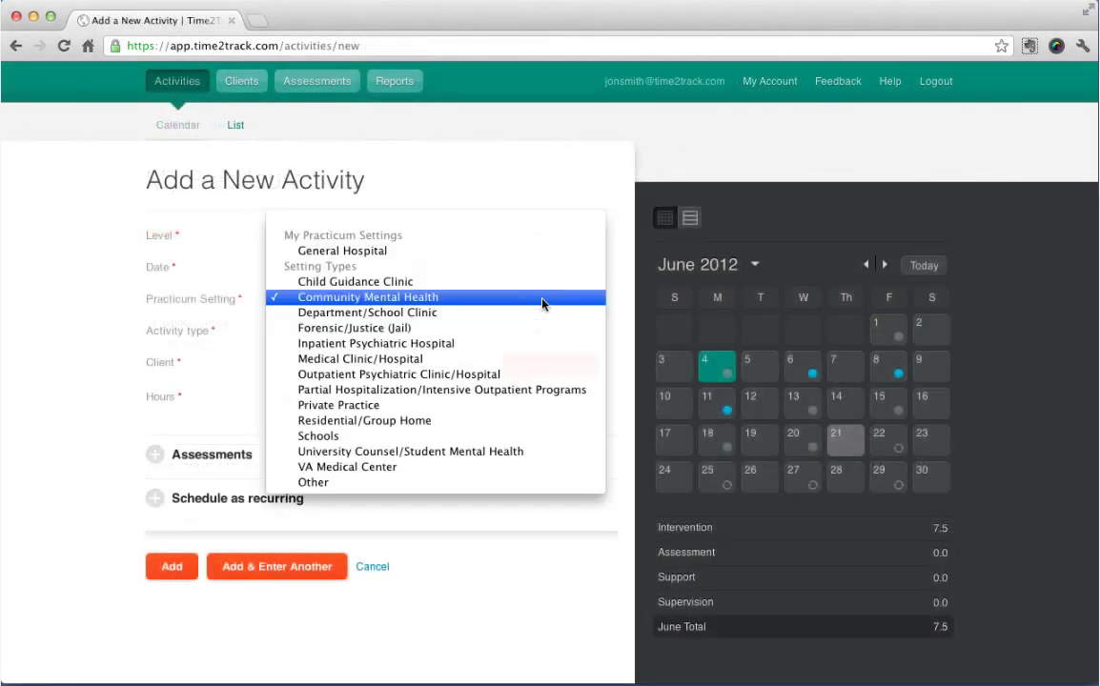
pyautogui.click(553, 251)
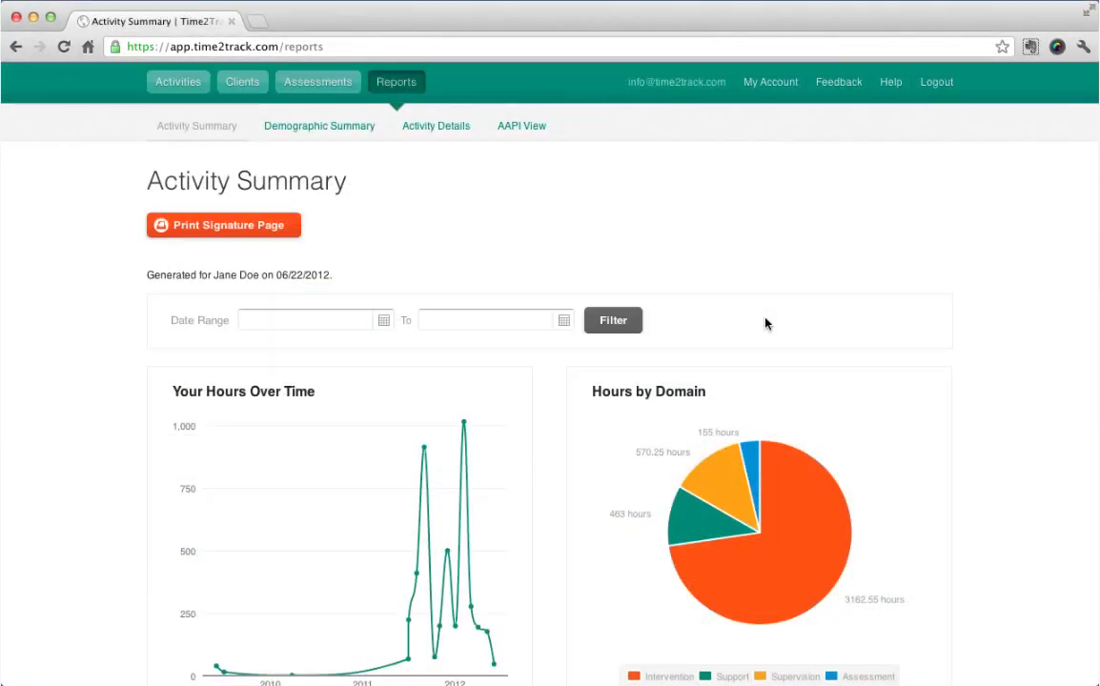
# Filter the Activity Summary to January 1 – June 30, 2012.
pyautogui.click(328, 327)
pyautogui.click(294, 347)
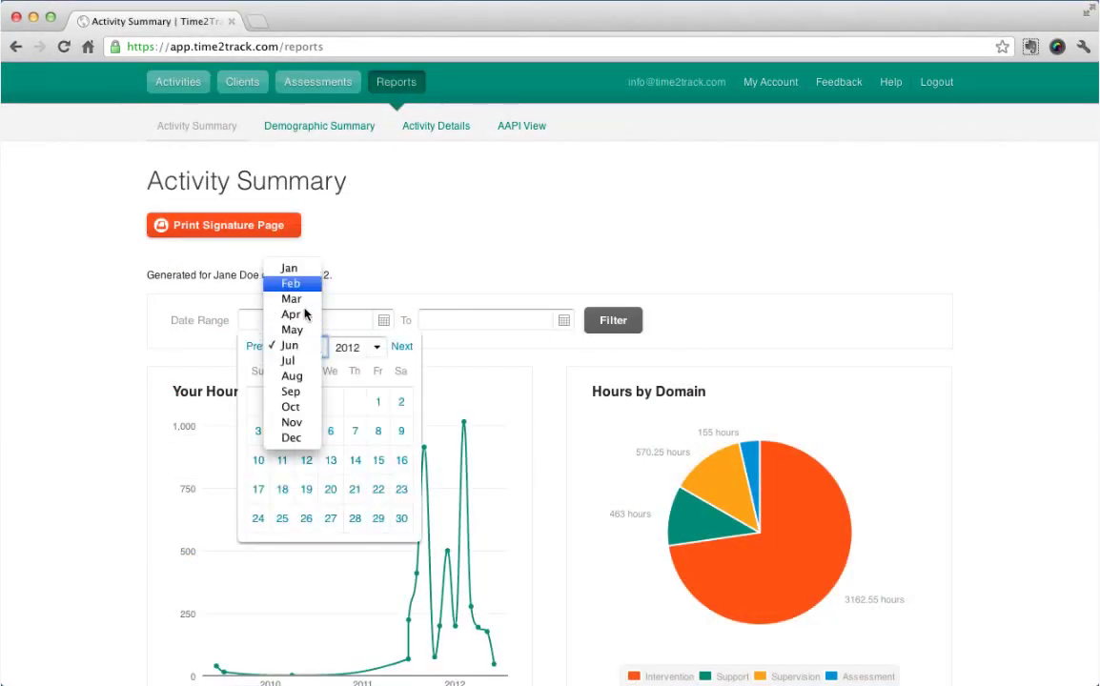
pyautogui.click(279, 265)
pyautogui.click(258, 401)
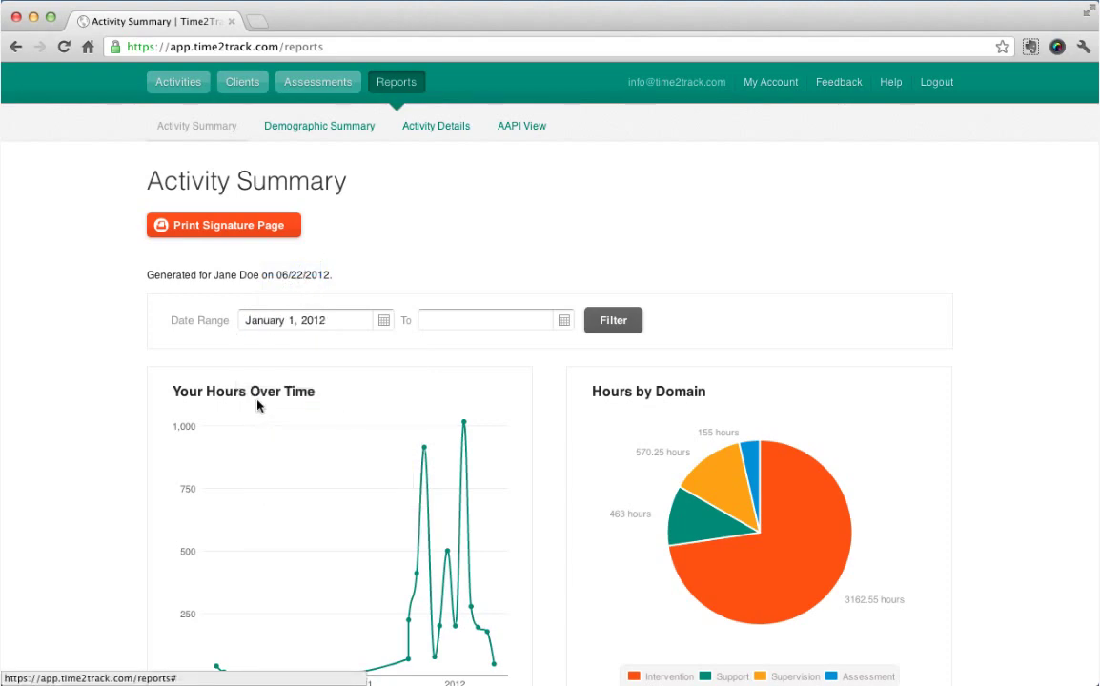
pyautogui.click(522, 327)
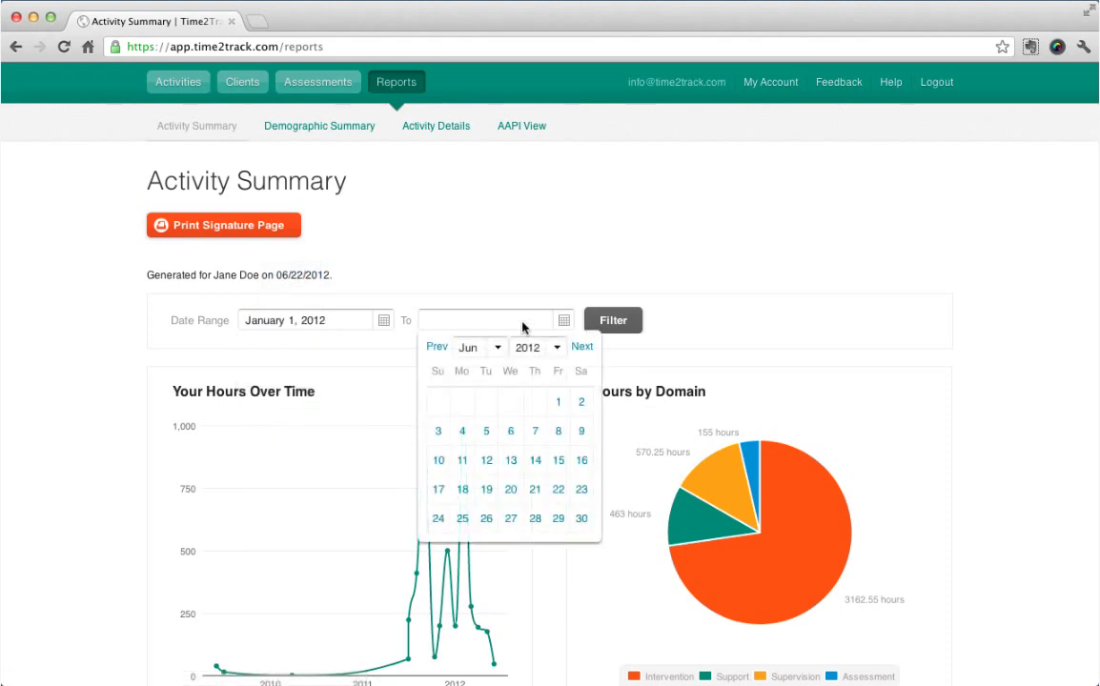
pyautogui.click(581, 518)
pyautogui.click(630, 326)
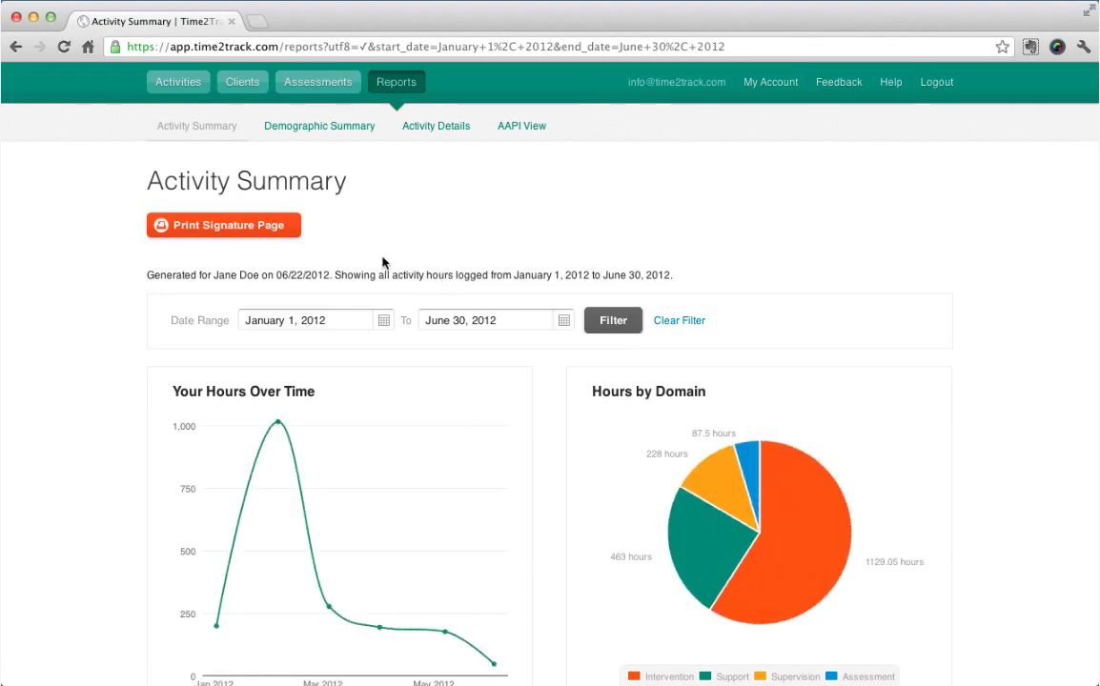
# Clear the date filter and read values on the line, pie and APPIC comparison charts.
pyautogui.click(267, 227)
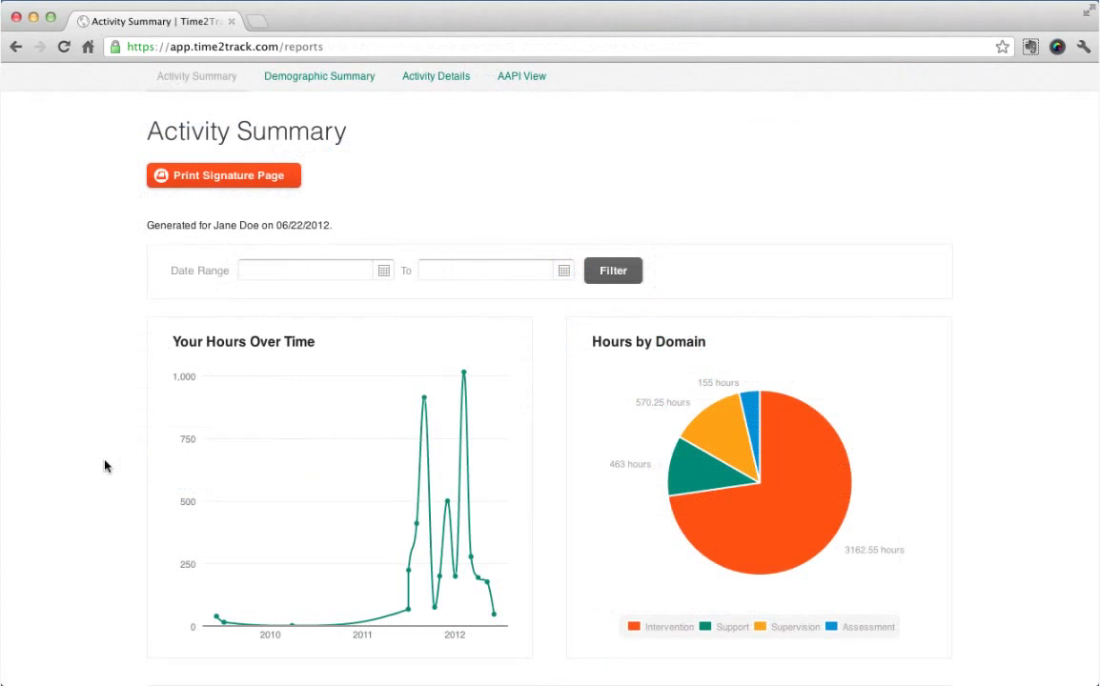
pyautogui.moveTo(424, 403)
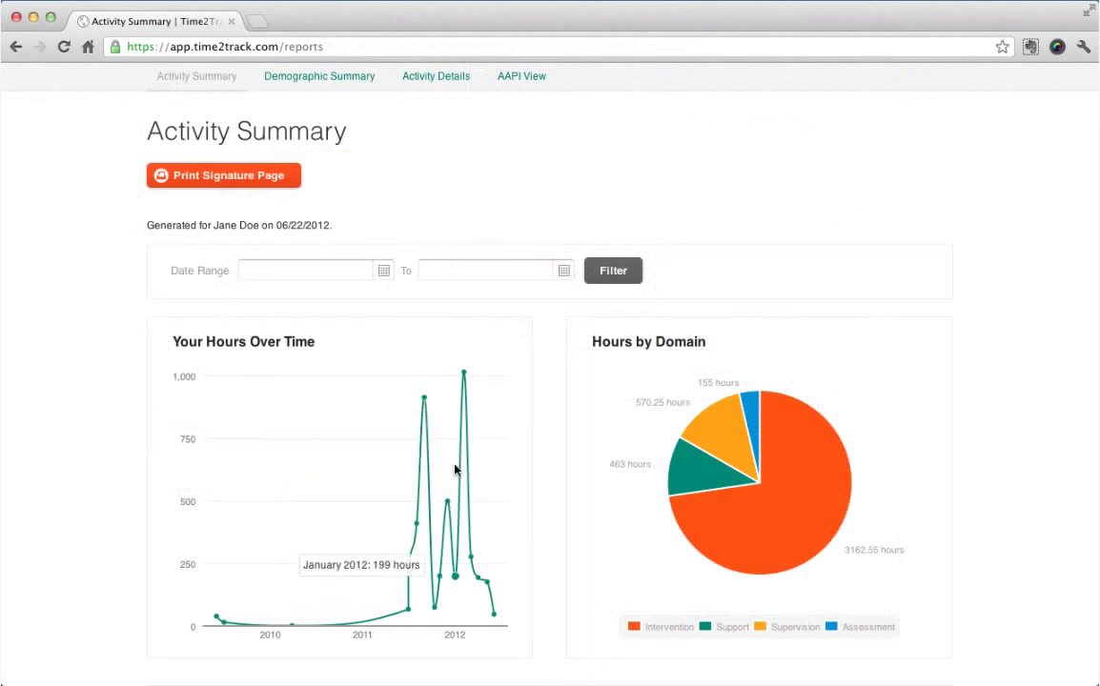
pyautogui.moveTo(695, 472)
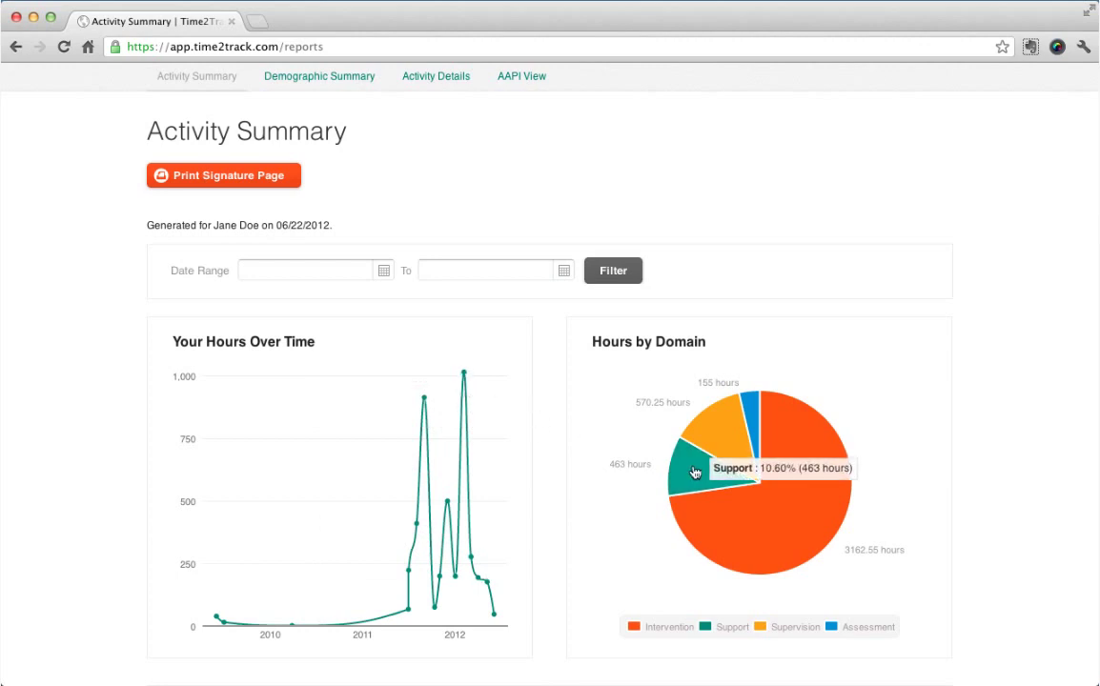
pyautogui.moveTo(772, 447)
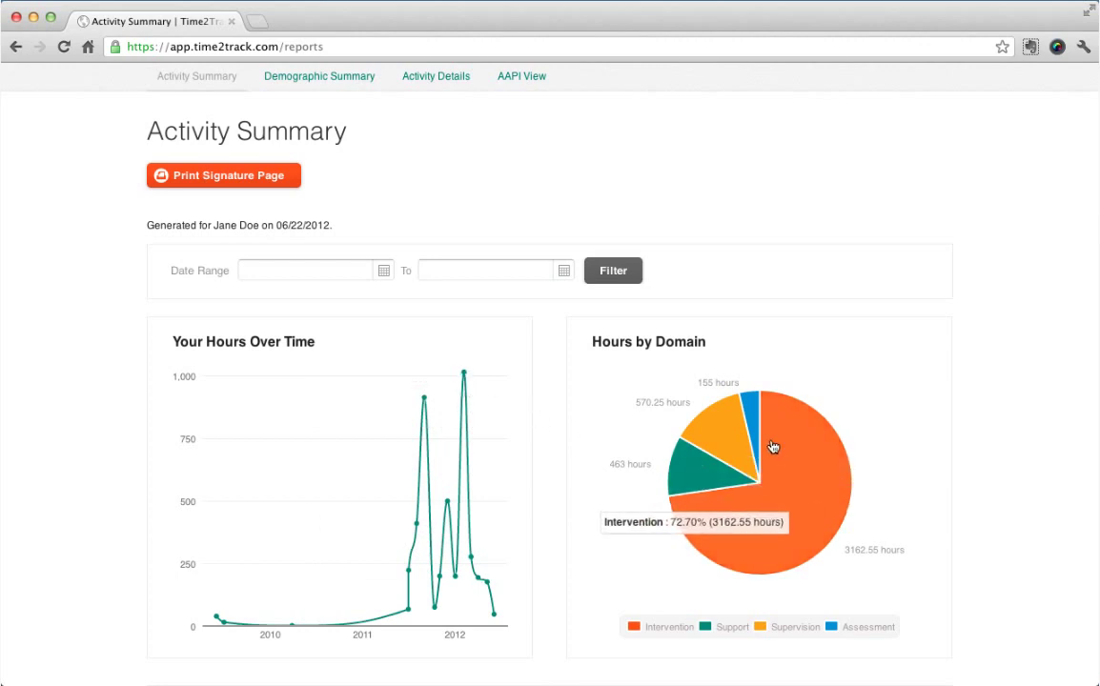
pyautogui.moveTo(722, 434)
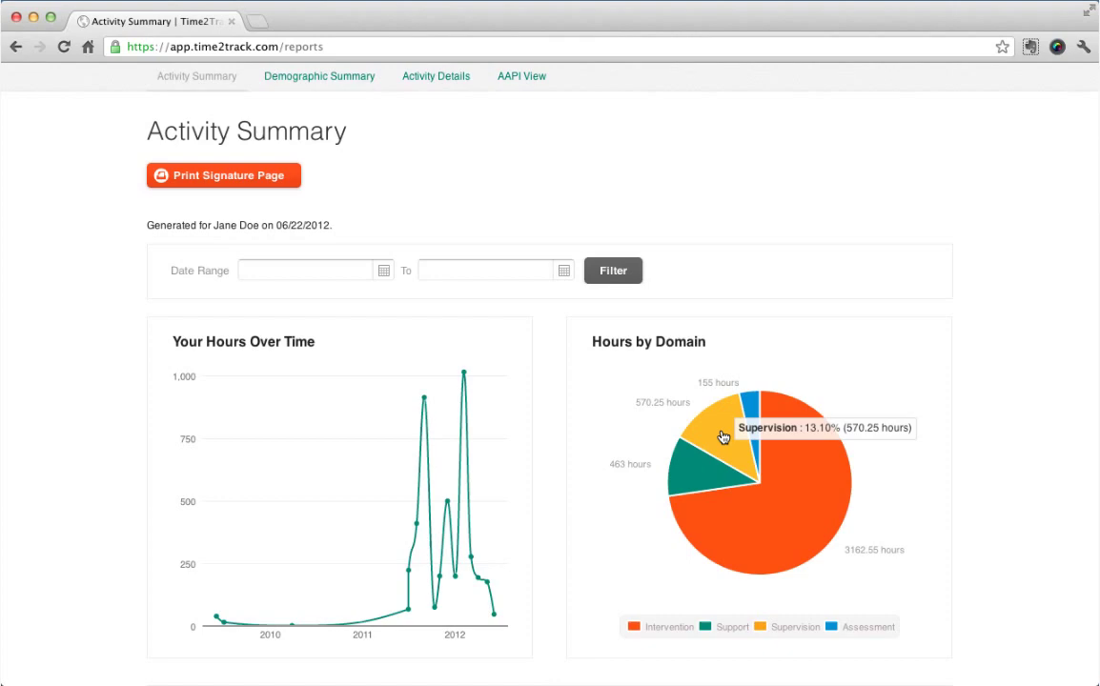
pyautogui.scroll(-3, 549, 489)
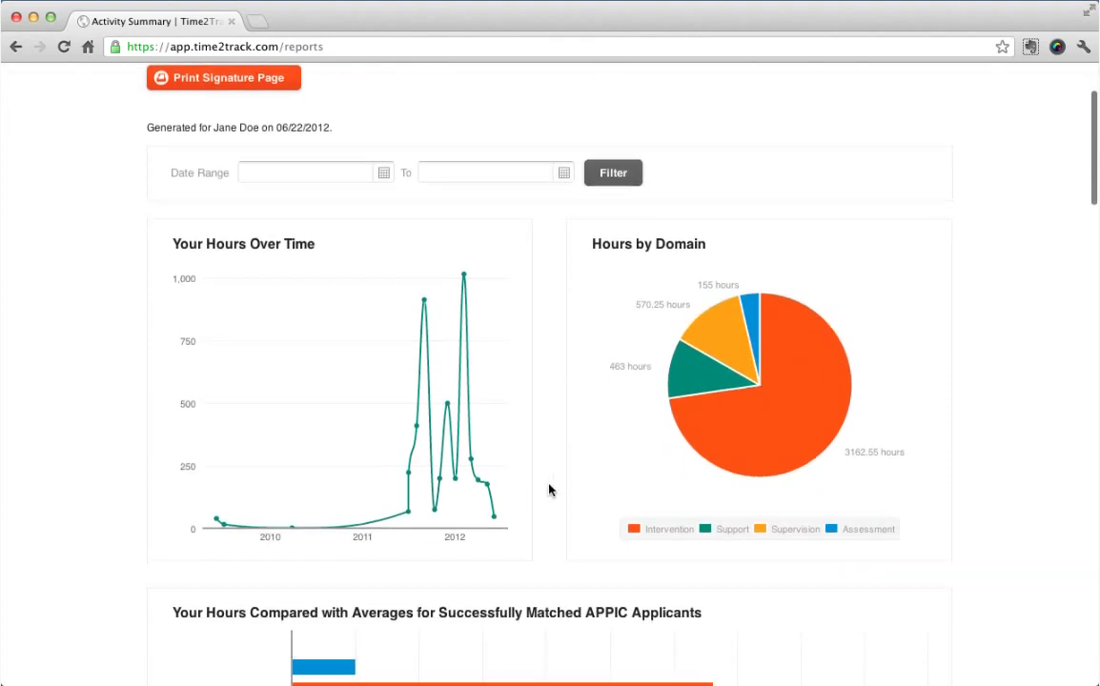
pyautogui.scroll(-5, 549, 490)
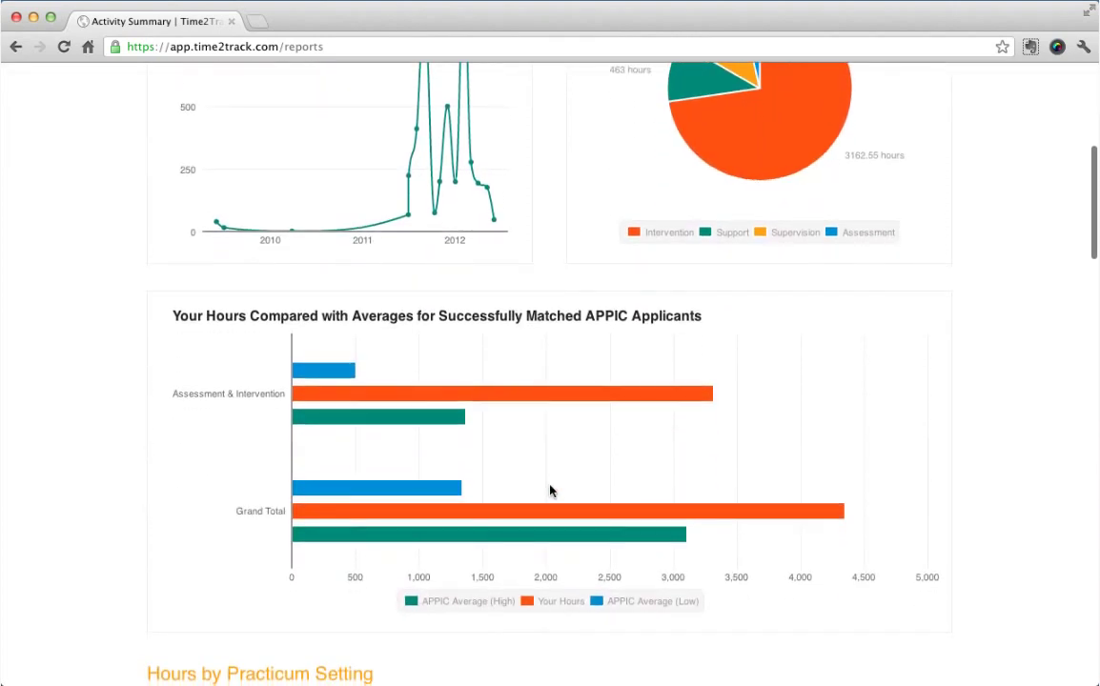
pyautogui.moveTo(328, 374)
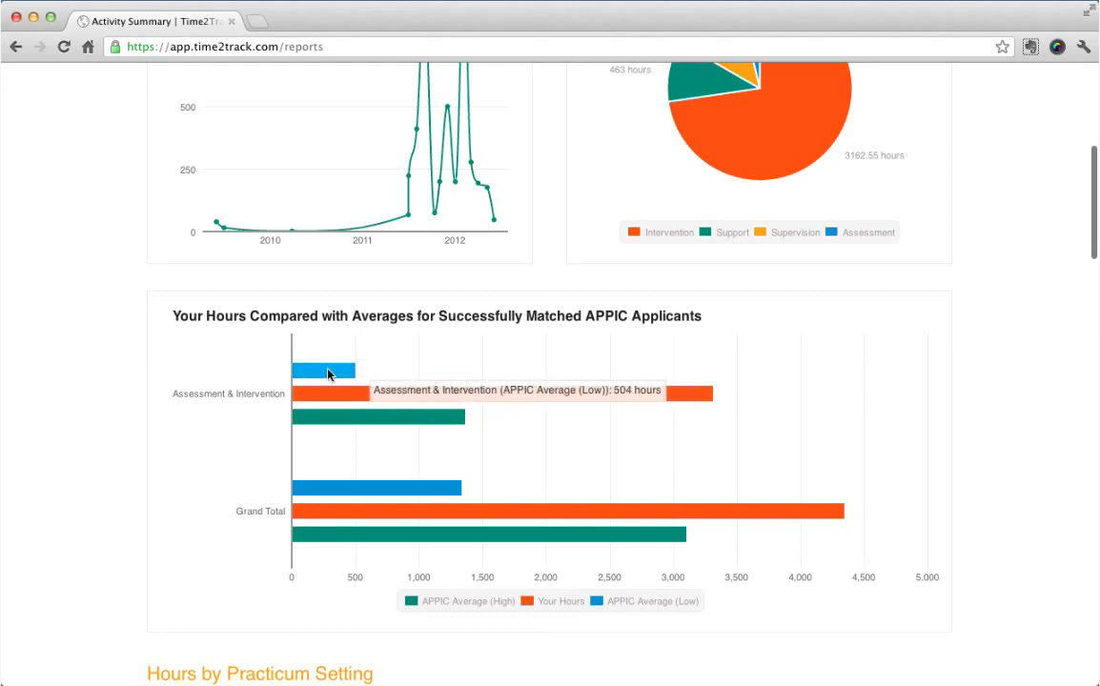
pyautogui.moveTo(334, 400)
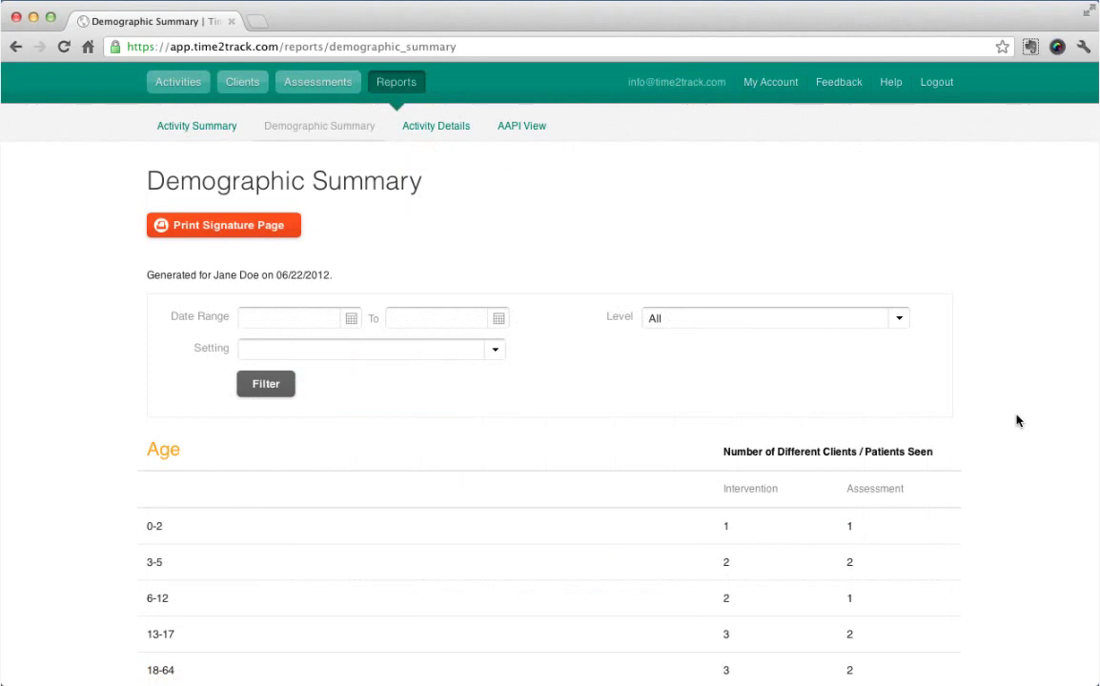
# Scroll through the Demographic Summary's Age, Gender, Orientation and Race tables.
pyautogui.scroll(-5, 1016, 420)
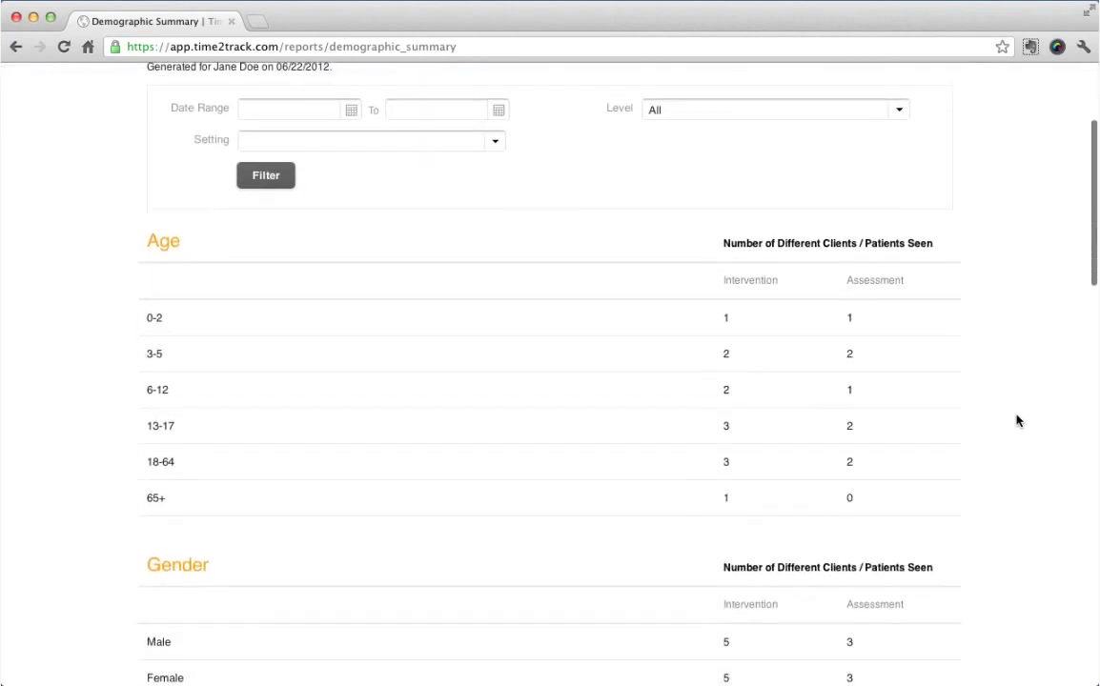
pyautogui.scroll(-7, 1016, 420)
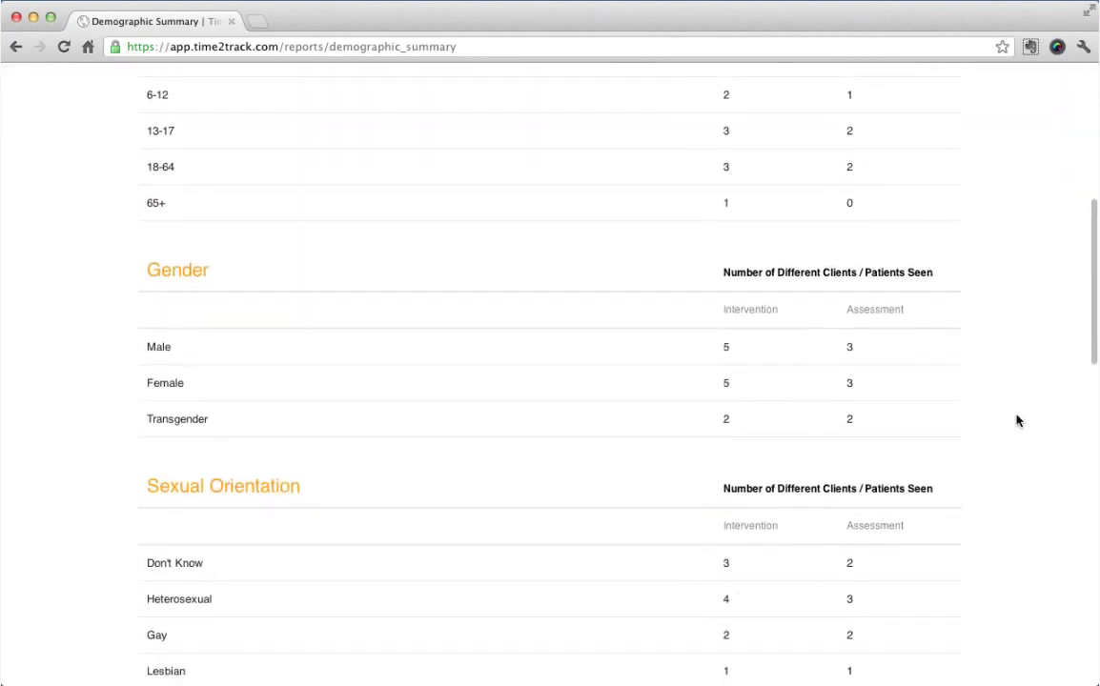
pyautogui.scroll(-3, 1016, 420)
pyautogui.scroll(-4, 1016, 420)
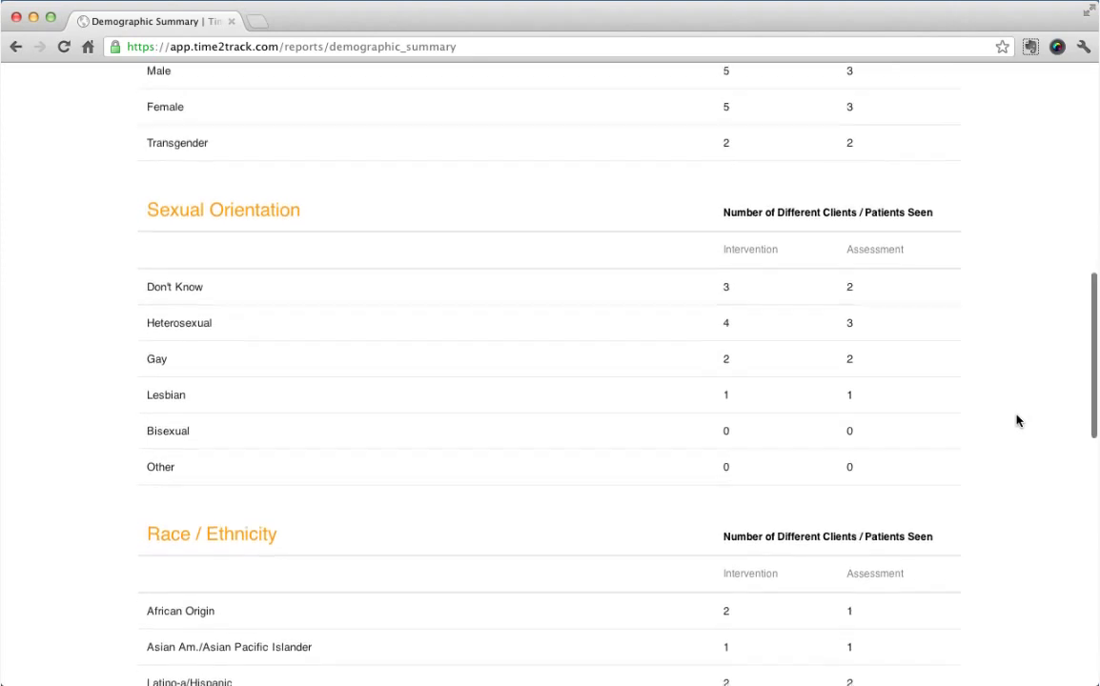
pyautogui.scroll(-5, 1017, 420)
pyautogui.scroll(-5, 1018, 420)
pyautogui.scroll(-2, 1019, 419)
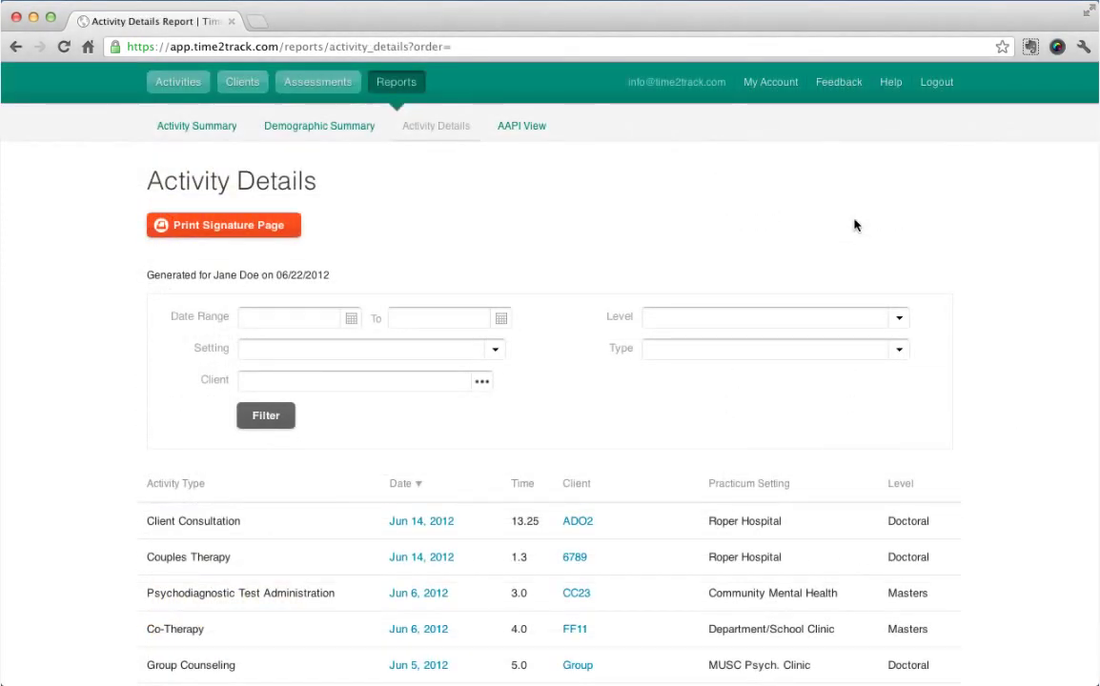
# Set the Activity Details date range to January 1 – June 30, 2012.
pyautogui.click(312, 319)
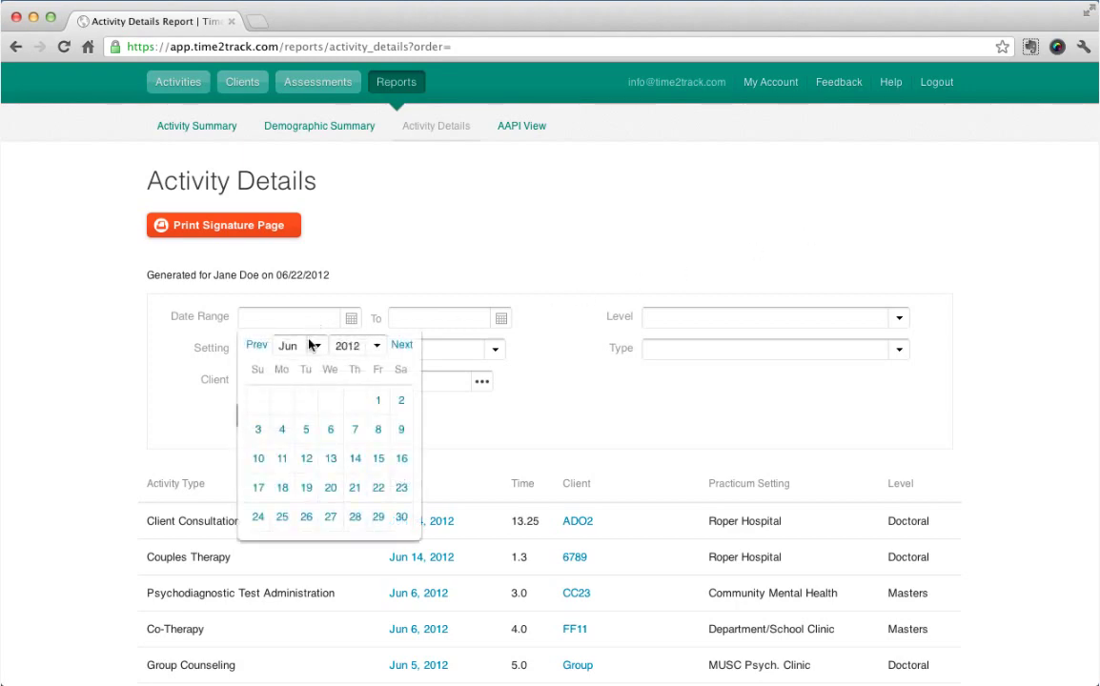
pyautogui.click(309, 345)
pyautogui.click(312, 268)
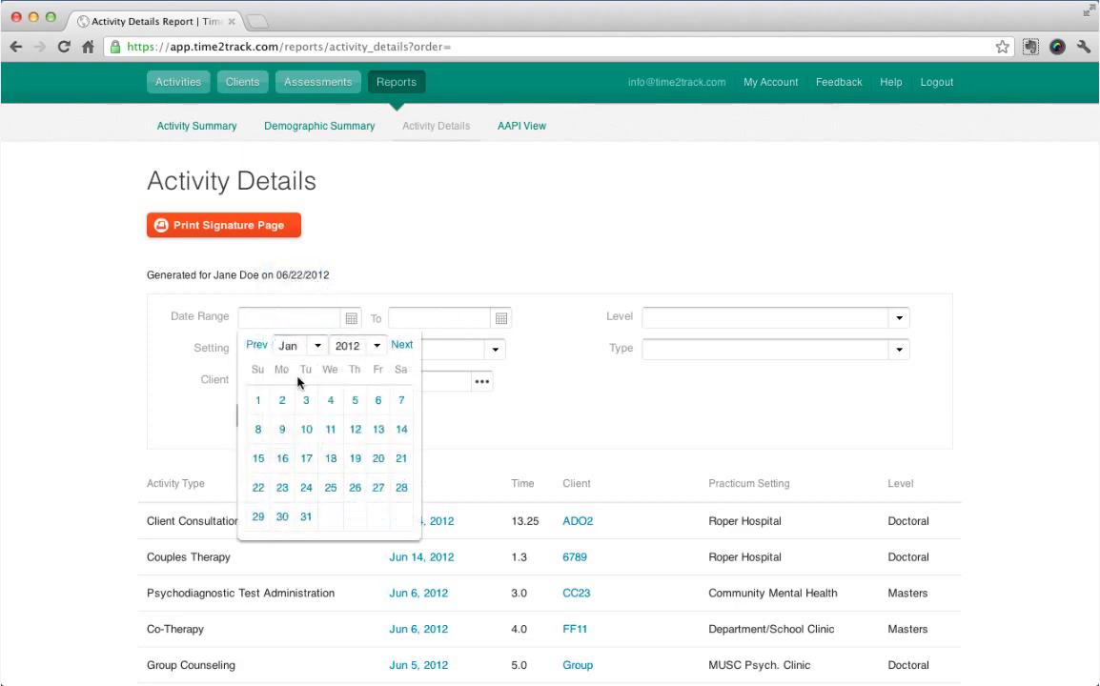
pyautogui.click(258, 401)
pyautogui.click(444, 320)
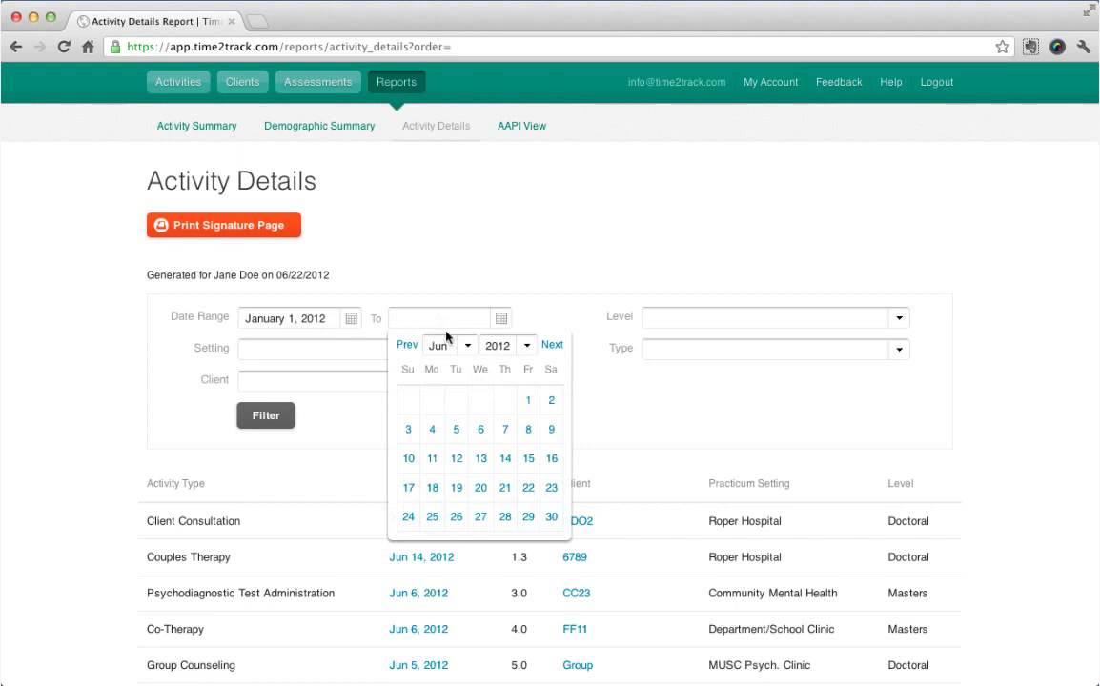
pyautogui.click(552, 518)
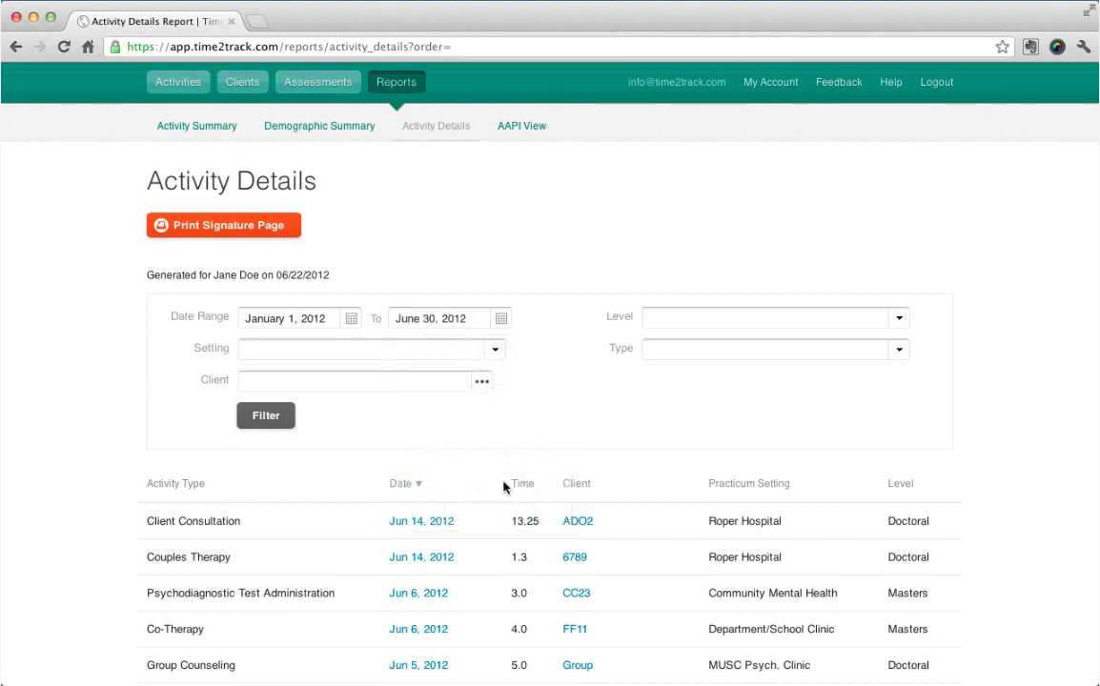
# Restrict the report to Doctoral activities, apply the filters, and switch to AAPI View.
pyautogui.click(658, 318)
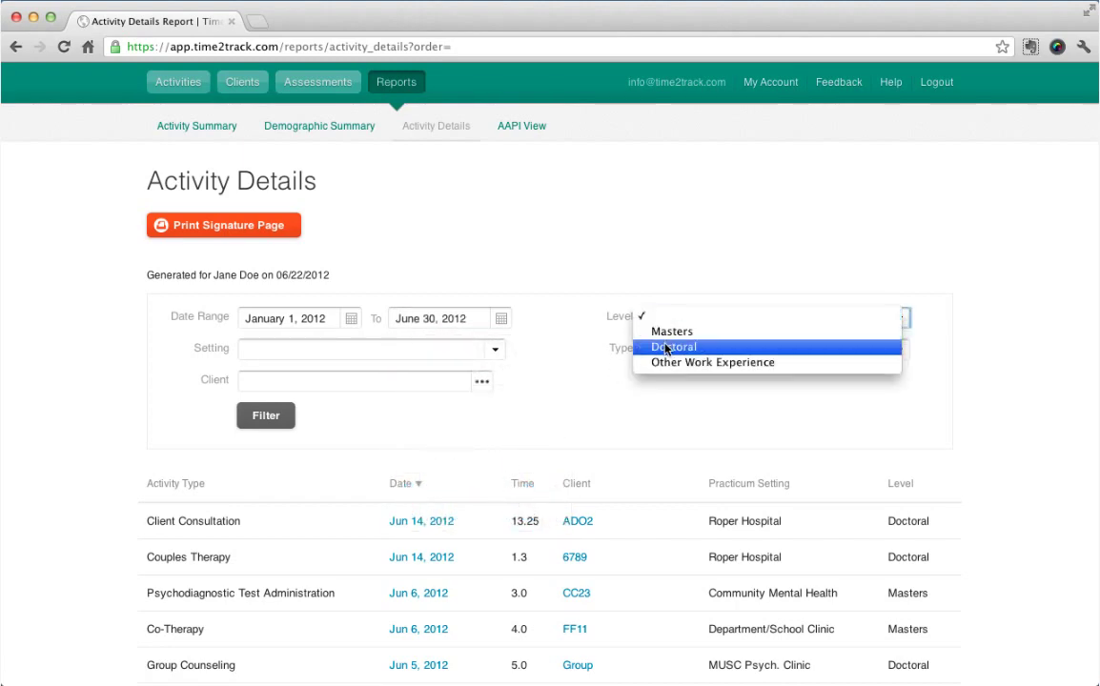
pyautogui.click(666, 348)
pyautogui.click(282, 416)
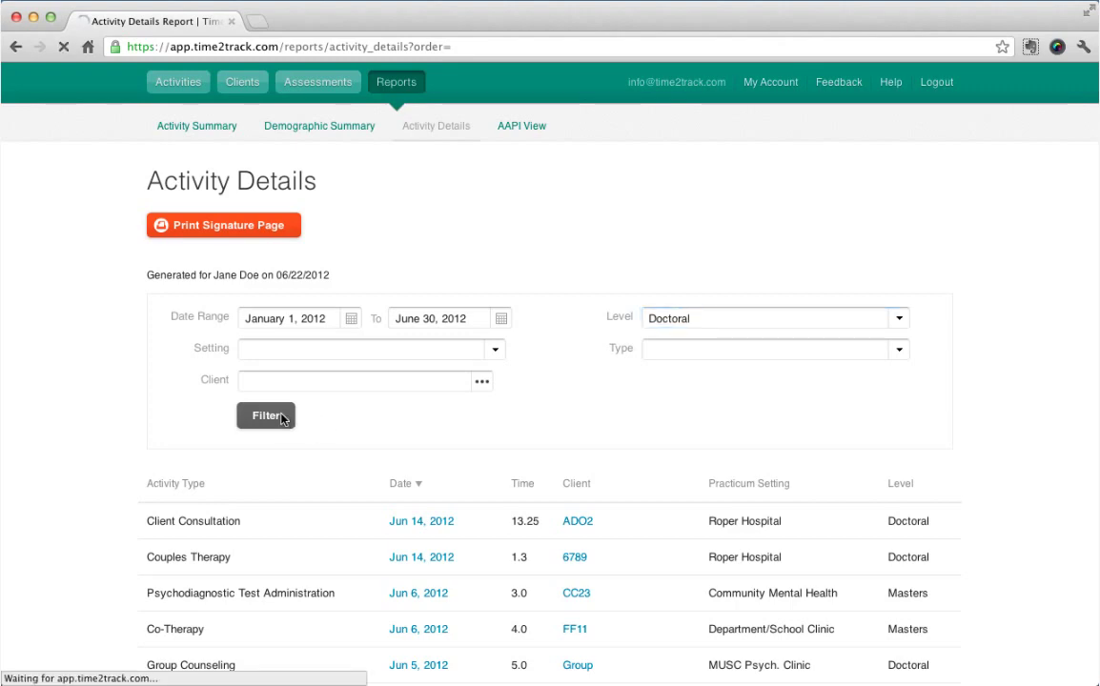
pyautogui.click(521, 125)
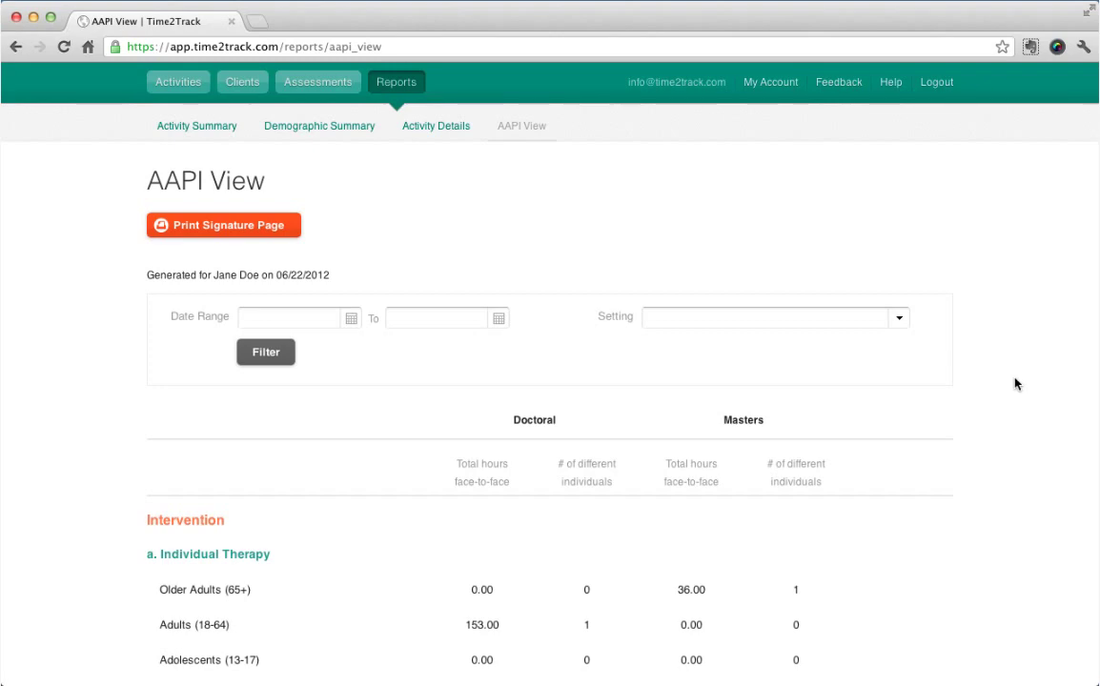
# Scroll down through the AAPI View face-to-face hour and count sections.
pyautogui.scroll(-5, 1015, 383)
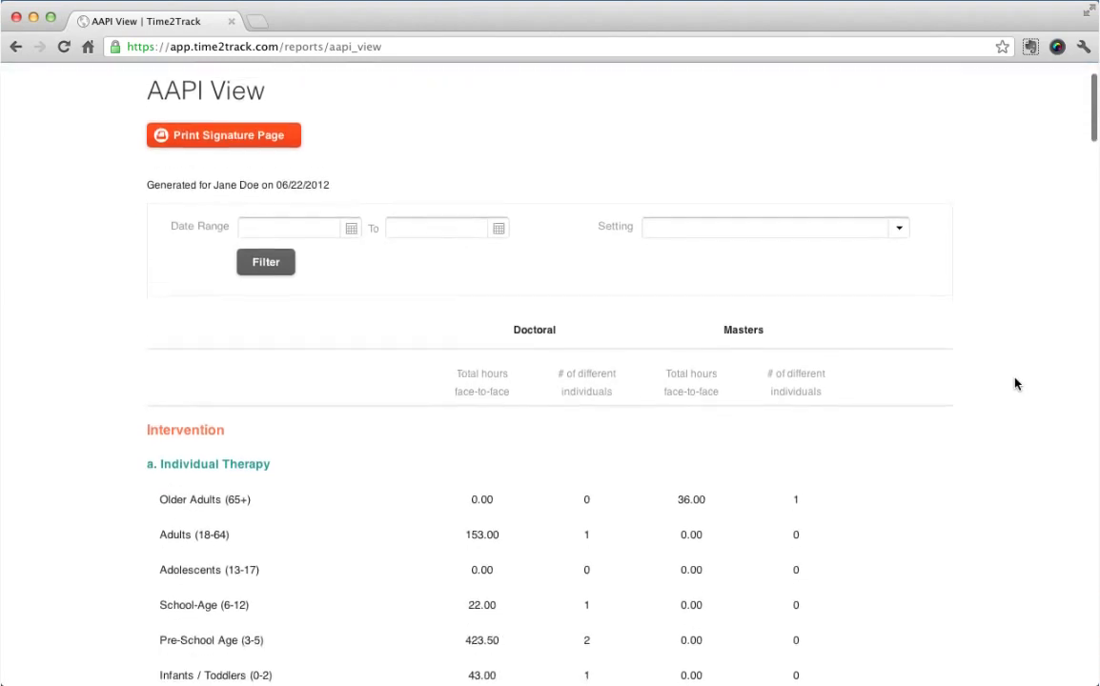
pyautogui.scroll(-6, 1015, 383)
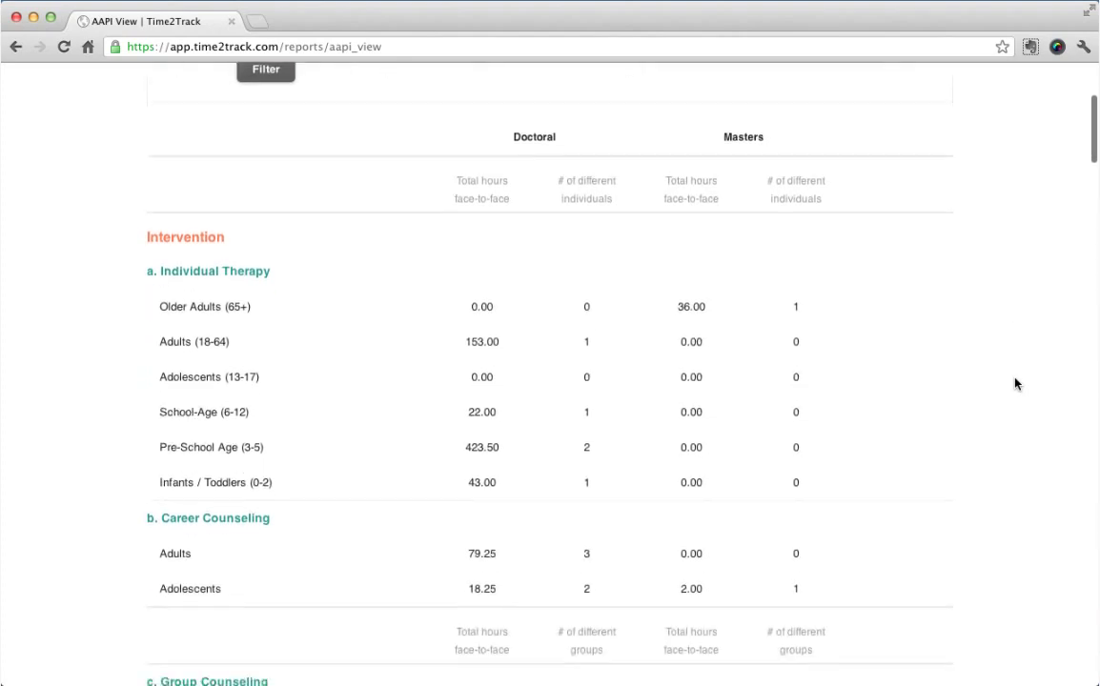
pyautogui.scroll(-5, 1015, 383)
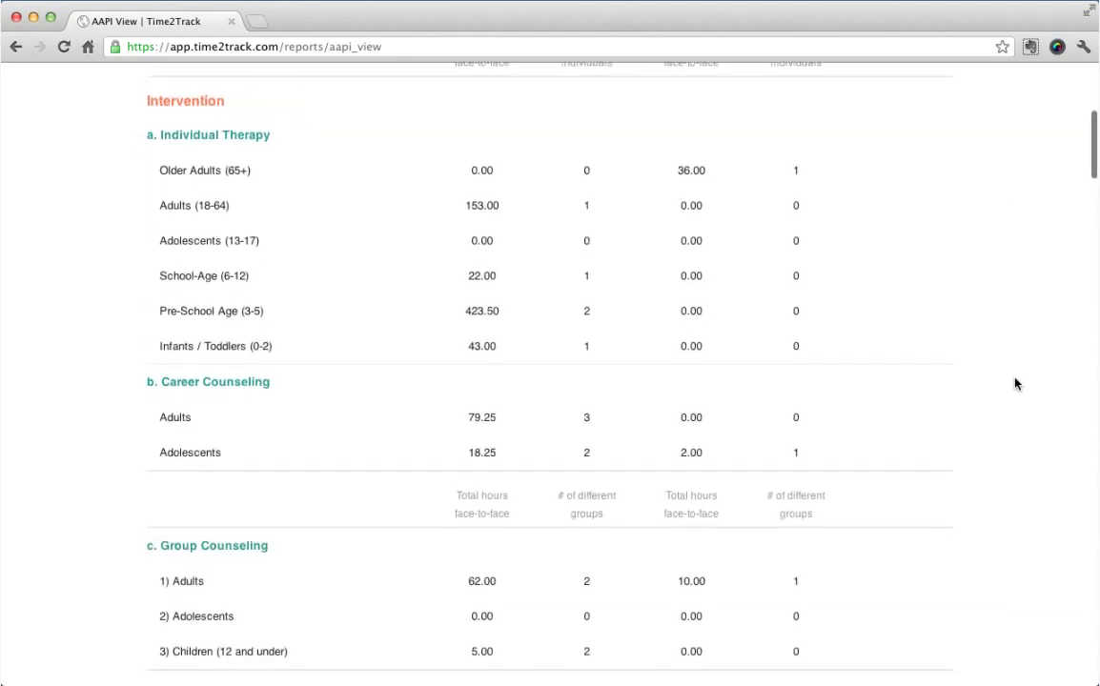
pyautogui.scroll(-2, 1015, 383)
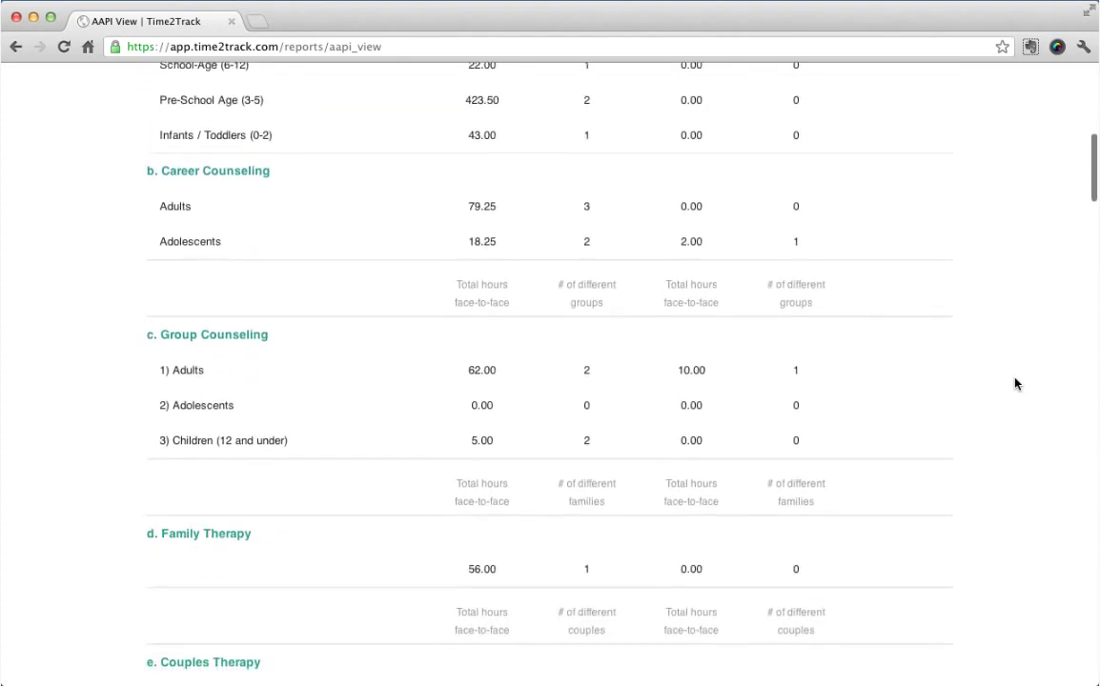
pyautogui.scroll(-8, 1015, 383)
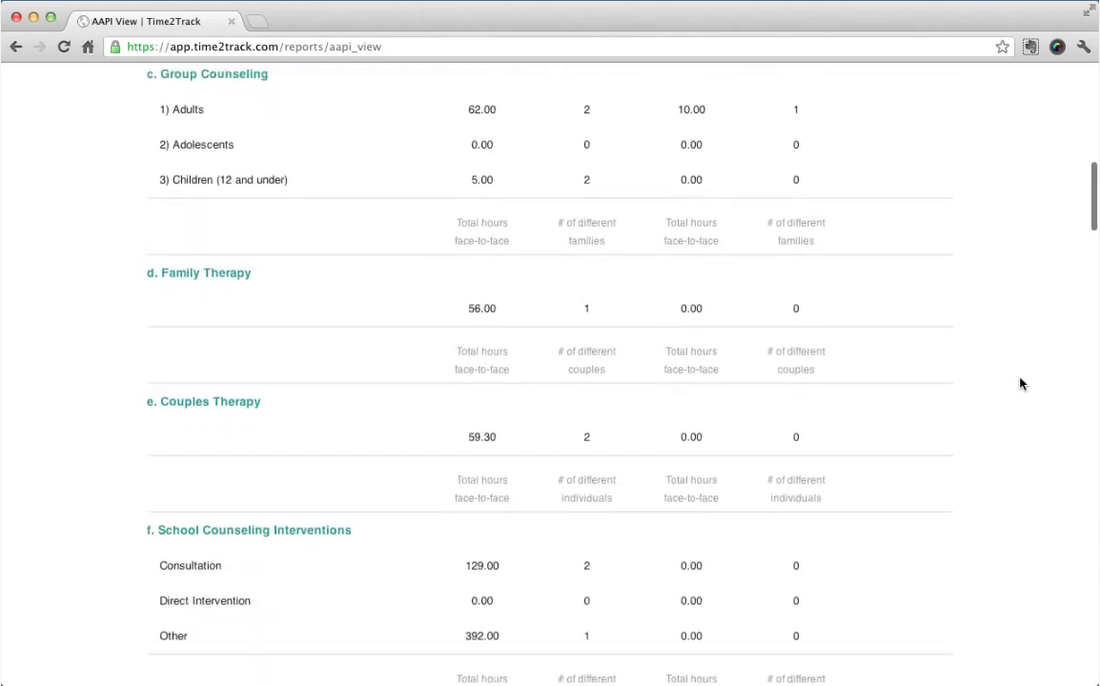
pyautogui.scroll(-12, 1011, 385)
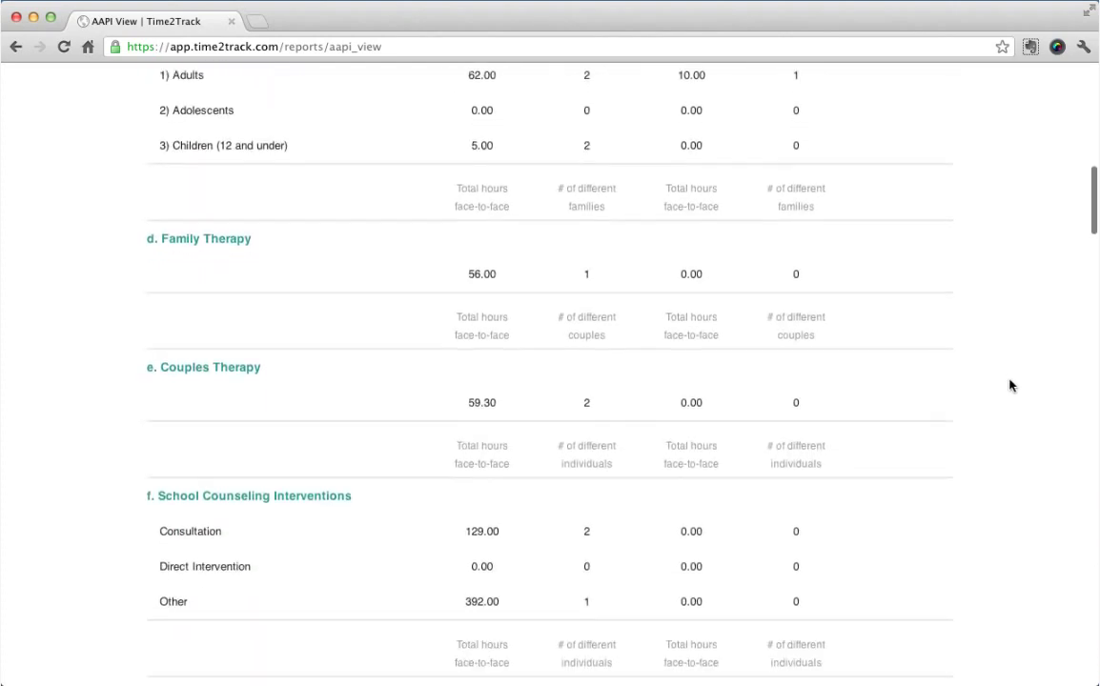
pyautogui.scroll(-1, 1020, 385)
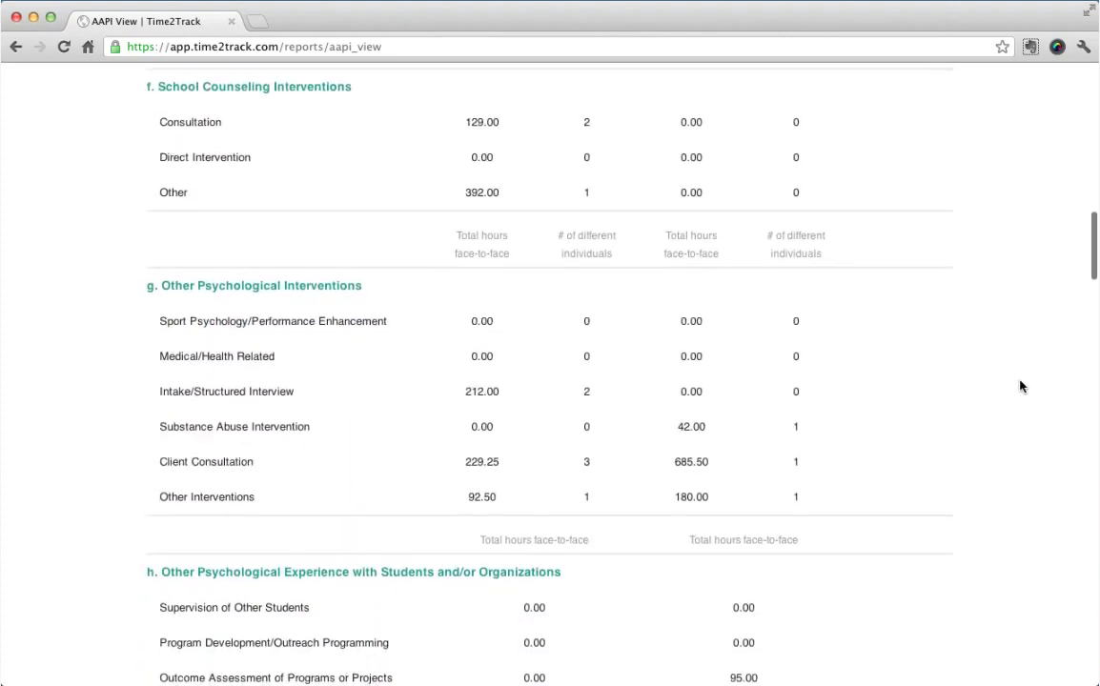
pyautogui.scroll(-14, 1020, 385)
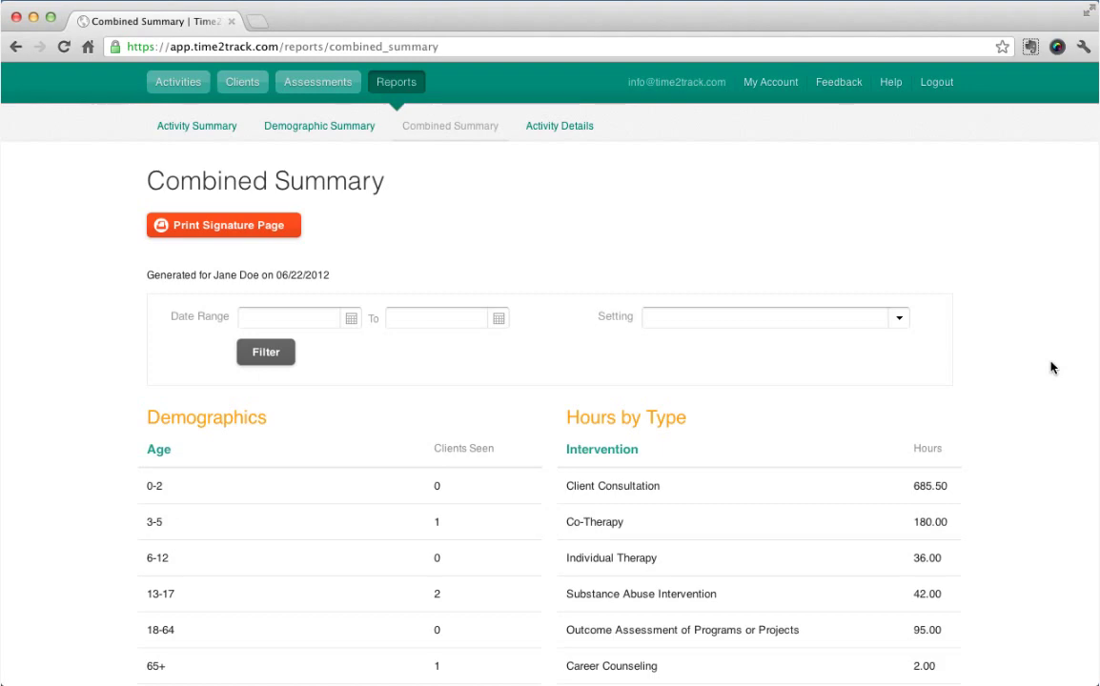
pyautogui.scroll(-5, 1051, 367)
pyautogui.scroll(-7, 1051, 367)
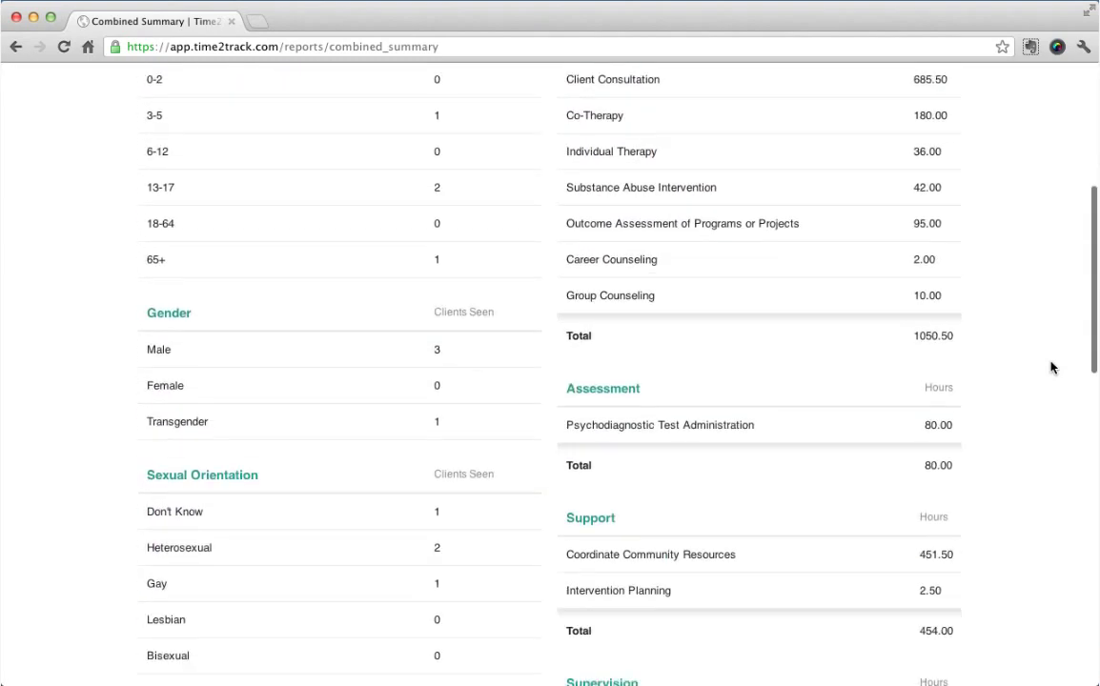
pyautogui.scroll(-6, 1051, 367)
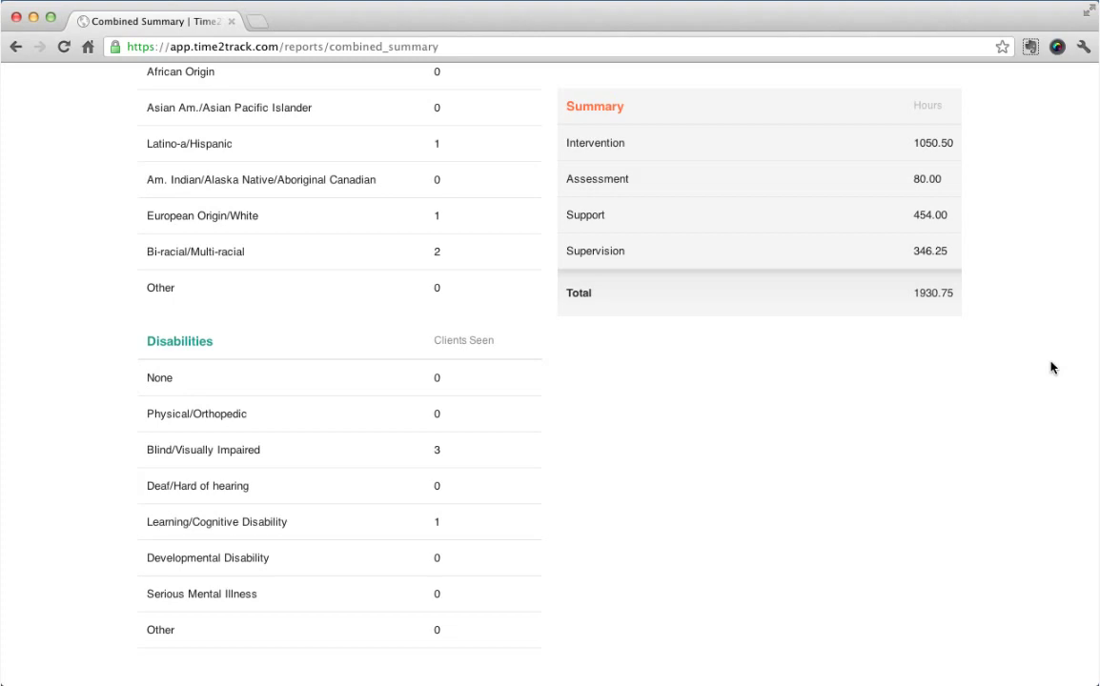
pyautogui.scroll(-5, 1051, 367)
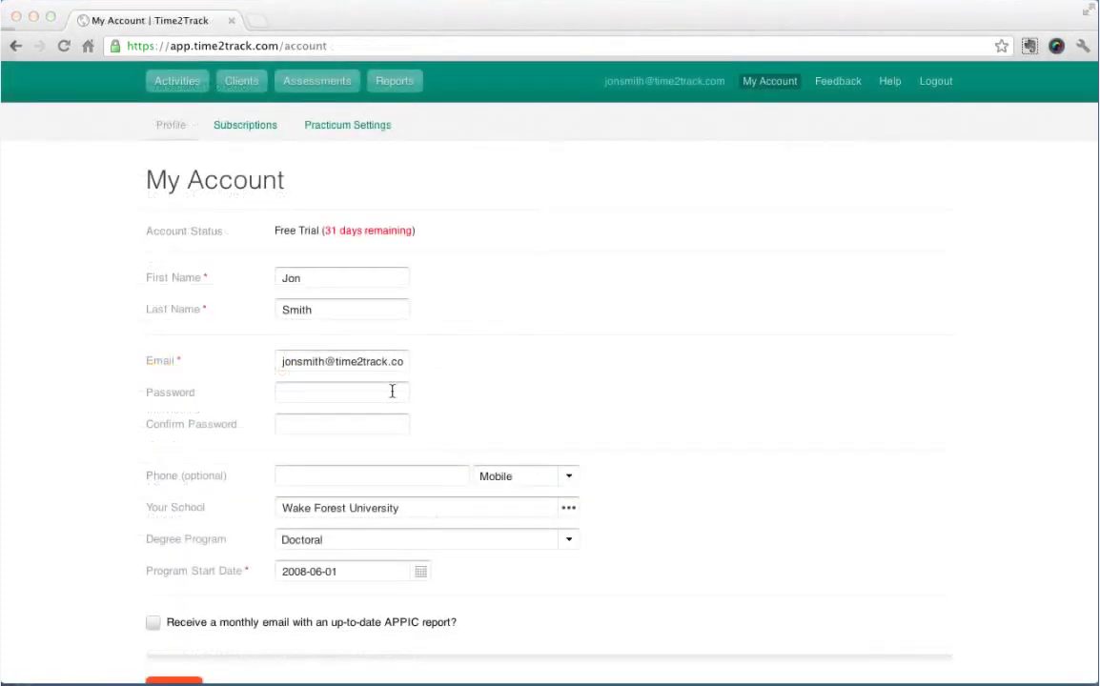
# Enter and confirm a new account password, tick the monthly APPIC report email, and save.
pyautogui.click(391, 391)
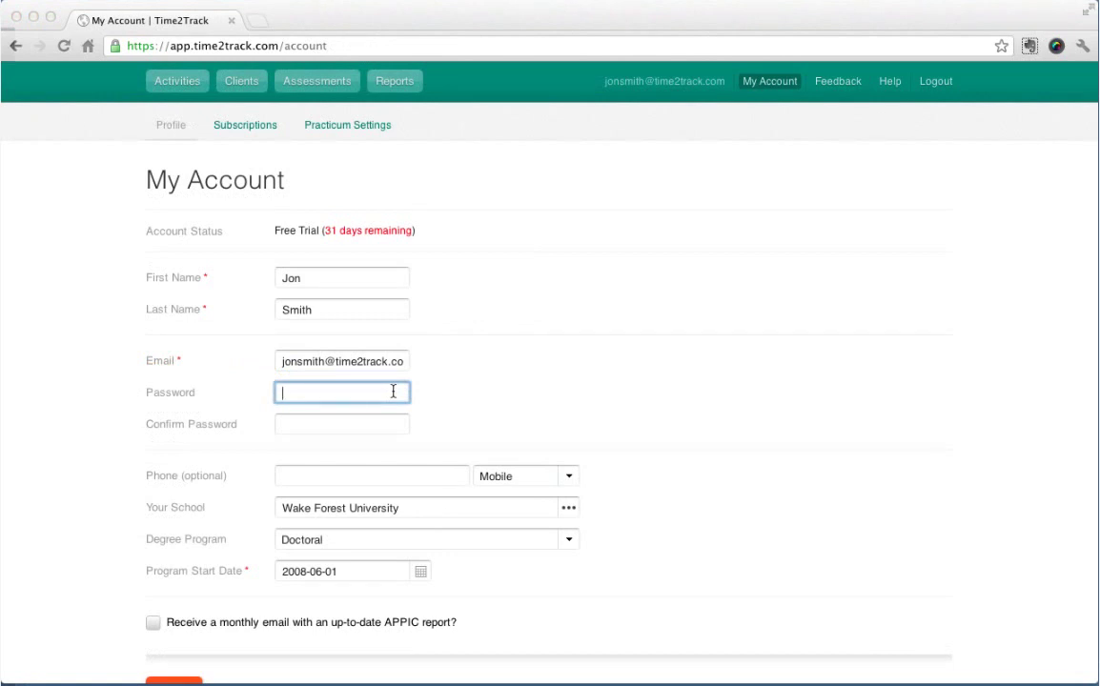
pyautogui.write('p')
pyautogui.click(342, 424)
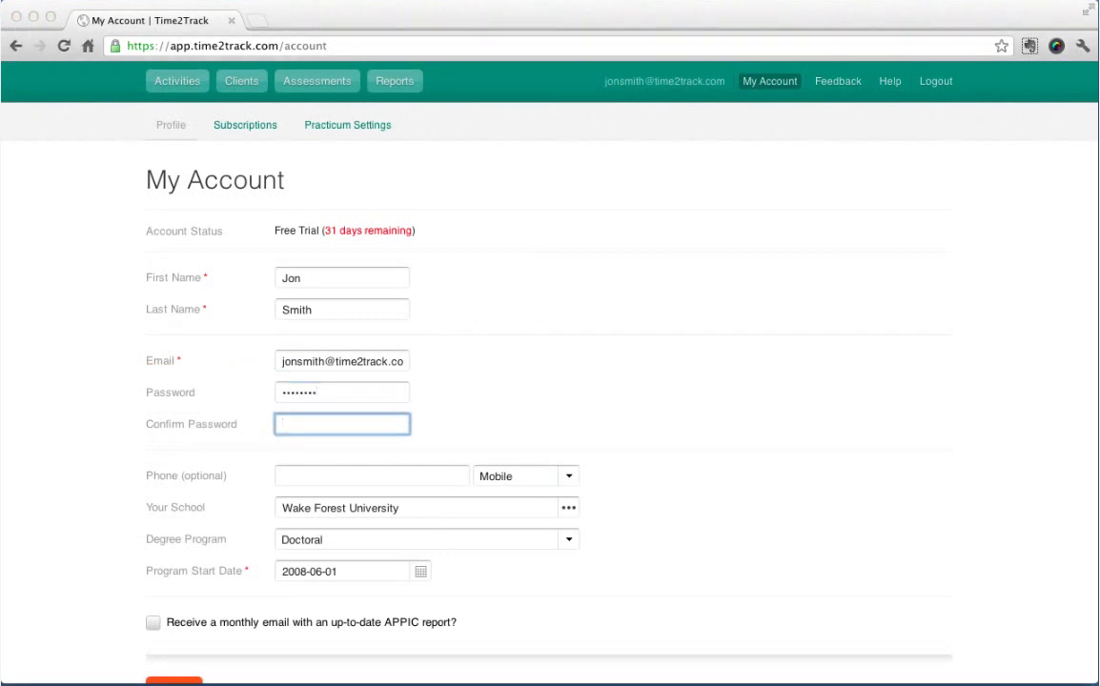
pyautogui.scroll(-3, 626, 395)
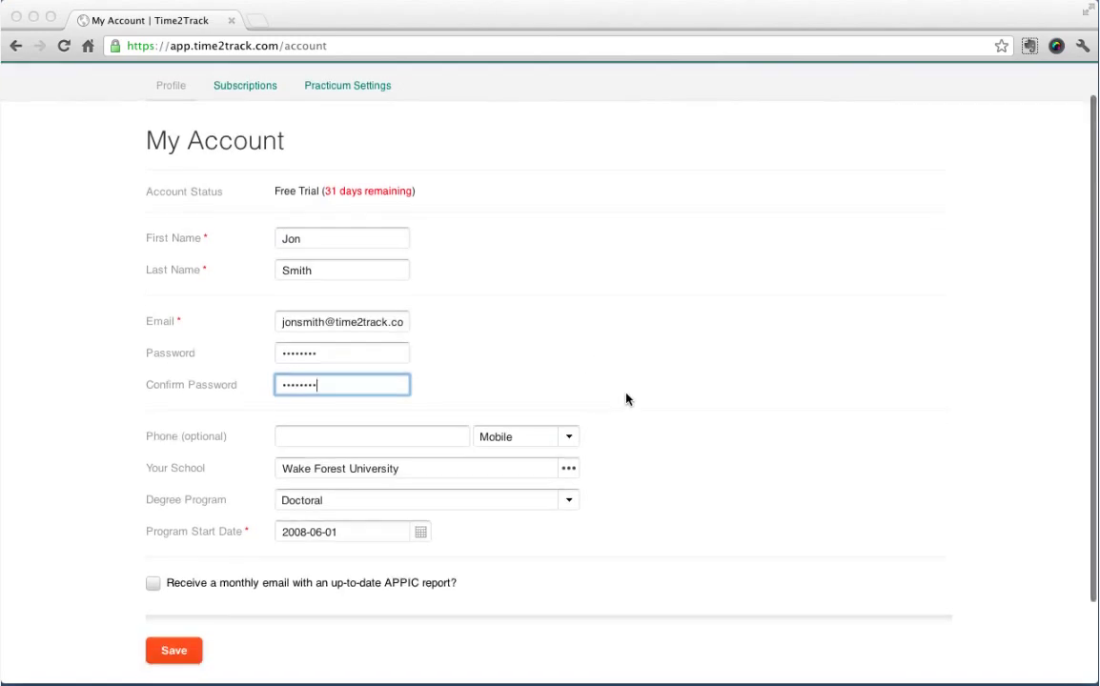
pyautogui.click(153, 551)
pyautogui.click(187, 621)
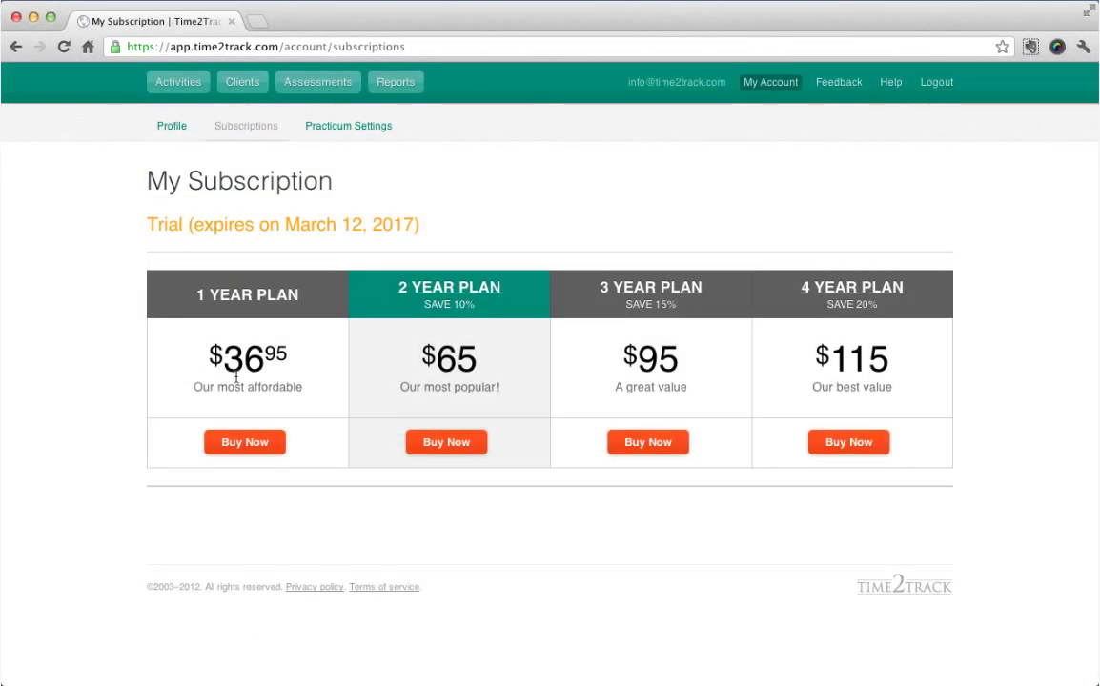
# Choose the $65.00 2 Year Plan and enter the cardholder's name, street address and city.
pyautogui.click(459, 444)
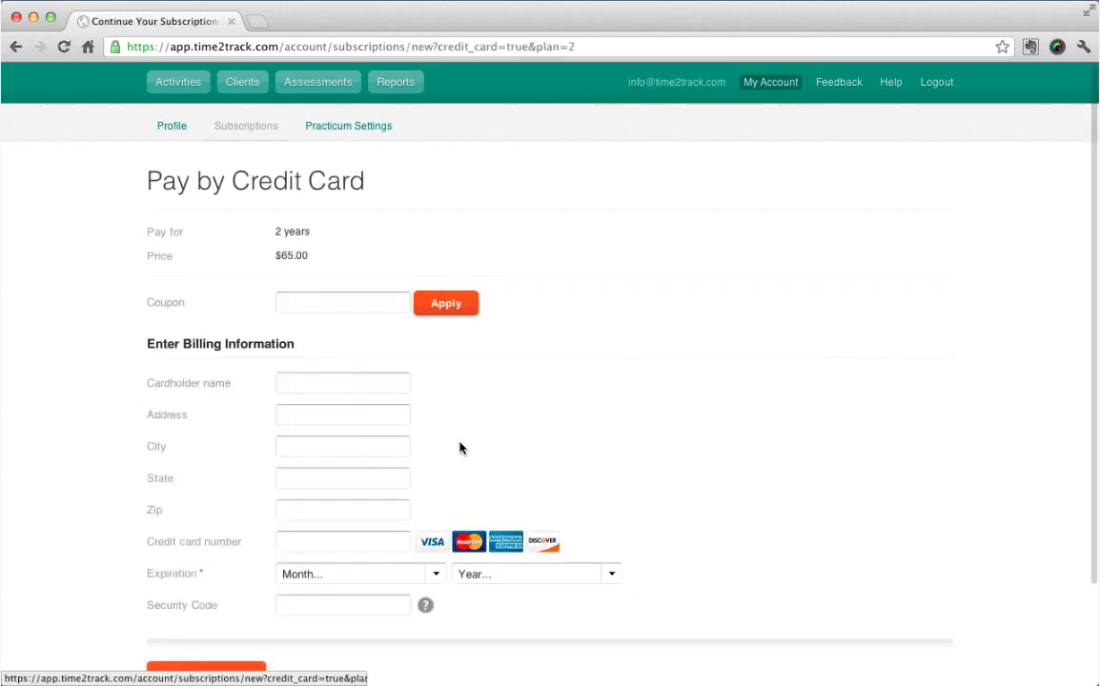
pyautogui.click(340, 382)
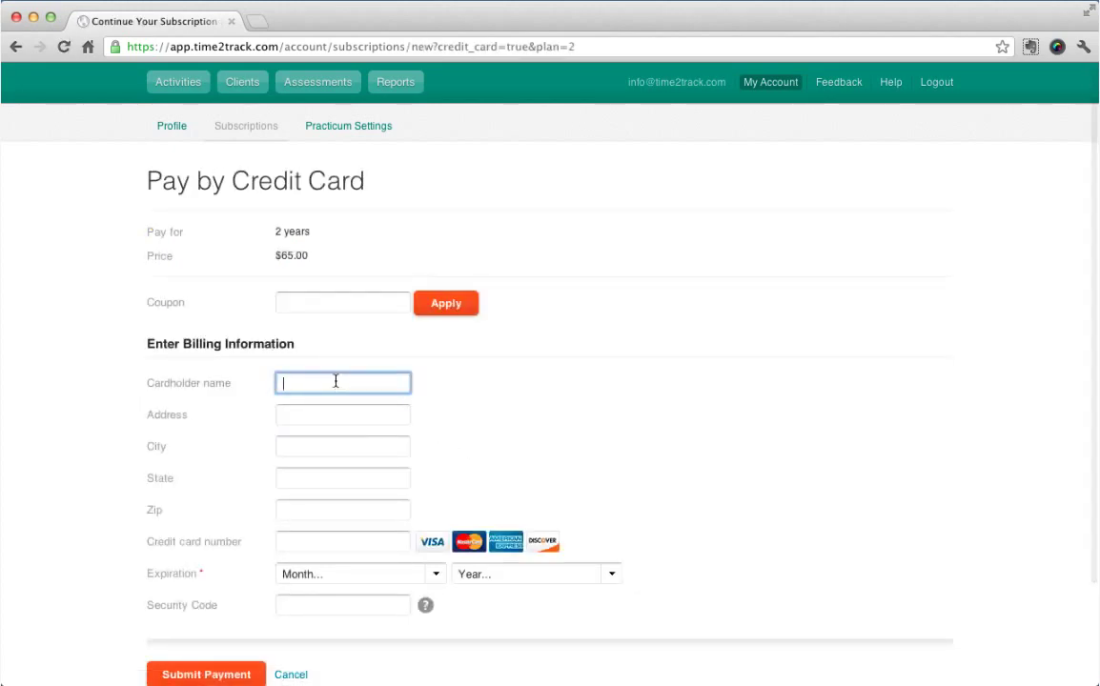
pyautogui.write('Jon Smith')
pyautogui.click(342, 414)
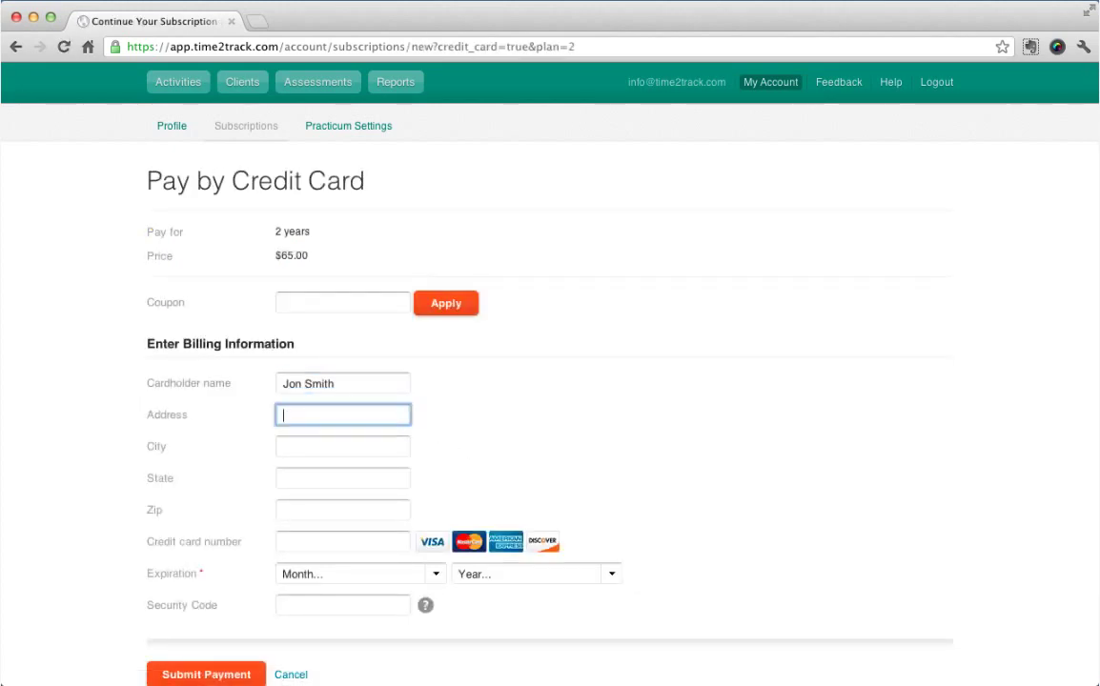
pyautogui.write('555 Main Street')
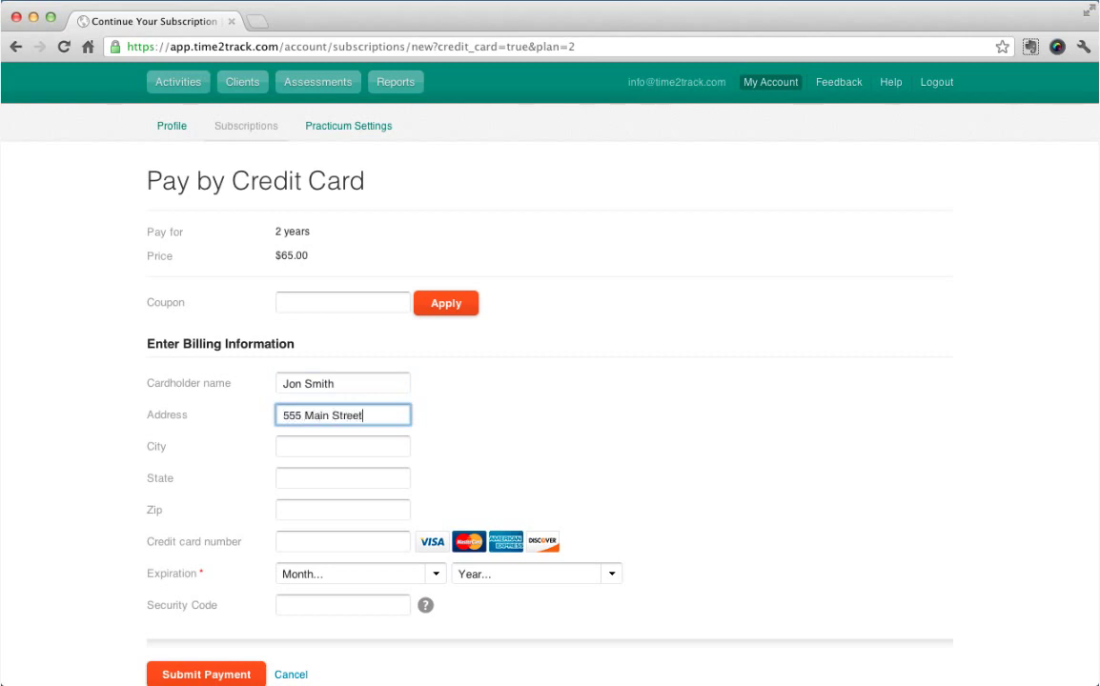
pyautogui.click(342, 446)
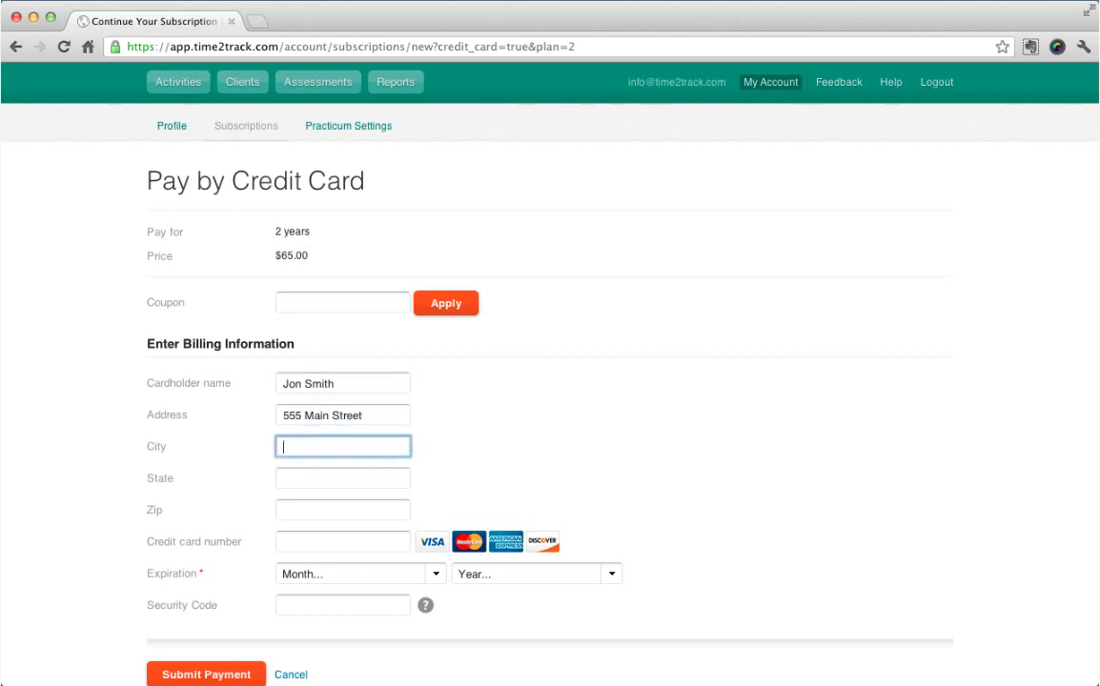
pyautogui.write('Somewhere')
pyautogui.click(343, 477)
# Finish the billing state, then write feedback 'Here is a sugg' with details 'Here are some details about my suggestion.'.
pyautogui.write('S')
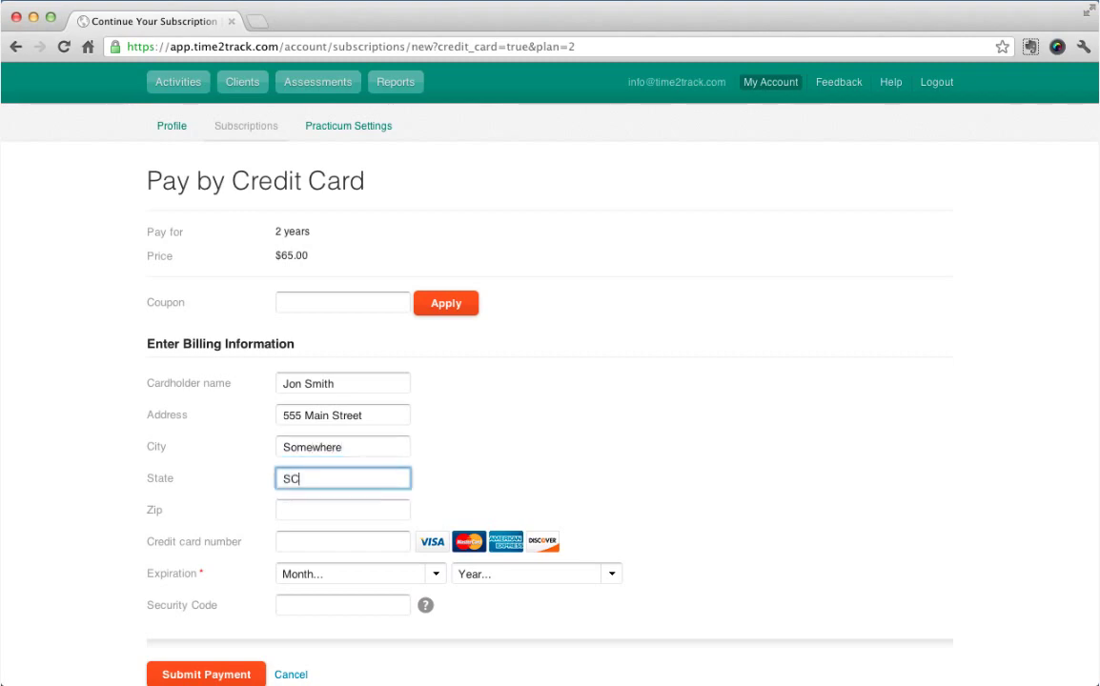
pyautogui.write('C')
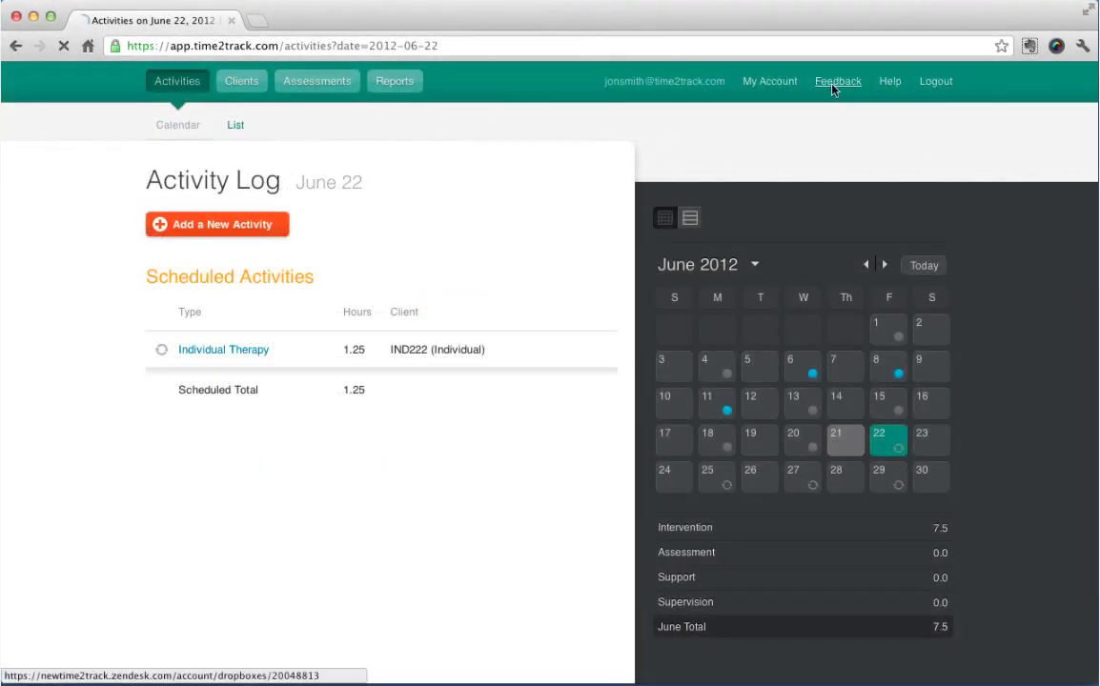
pyautogui.click(829, 84)
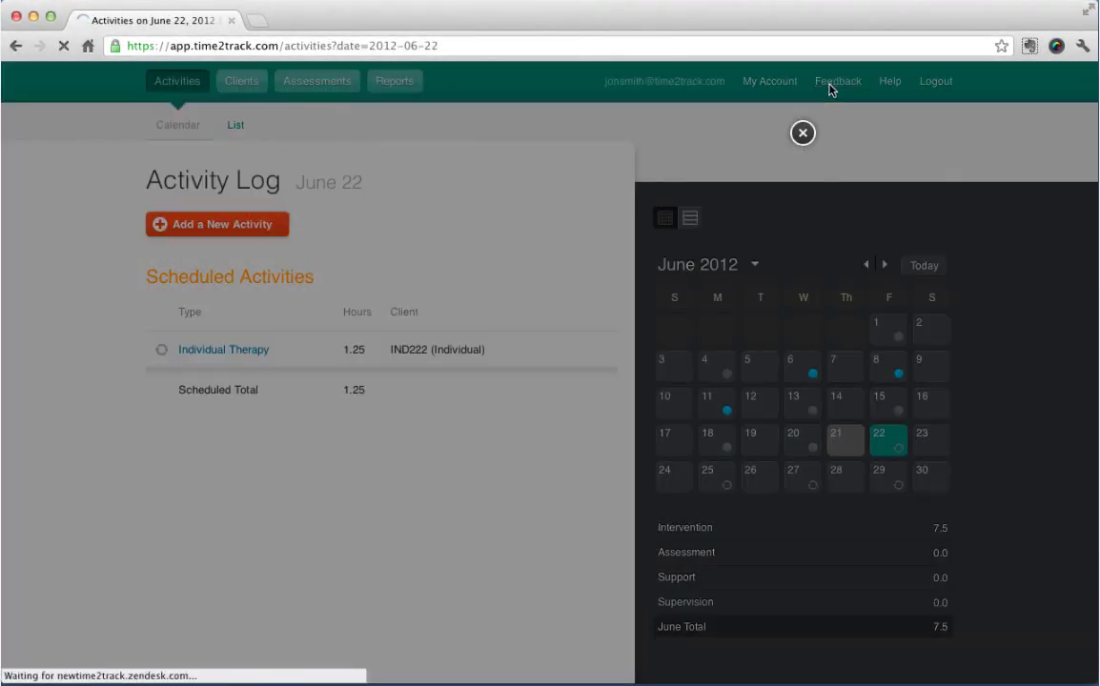
pyautogui.write('Here is a suggestion.')
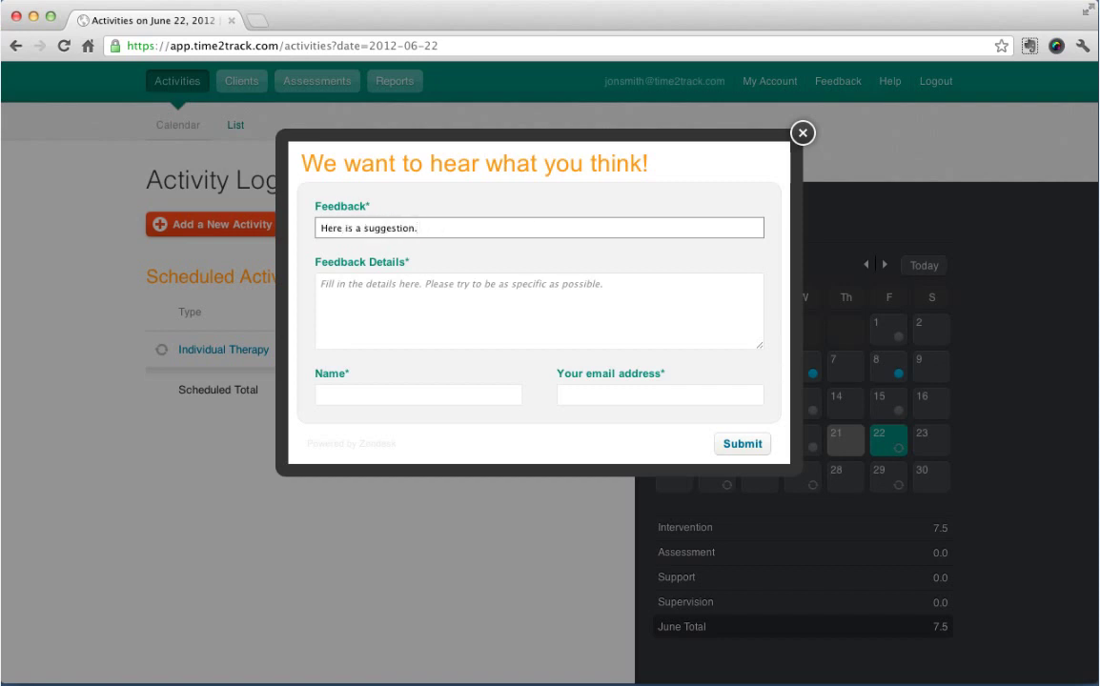
pyautogui.click(321, 284)
pyautogui.write('Here are some det')
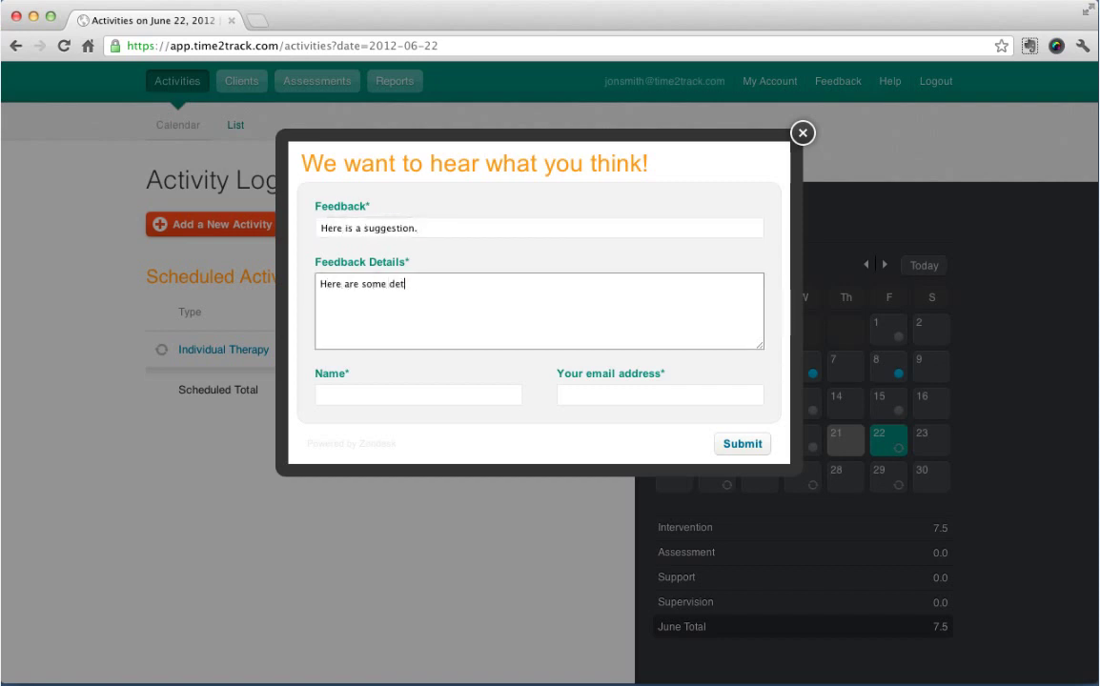
pyautogui.write('ails about my suggestion.')
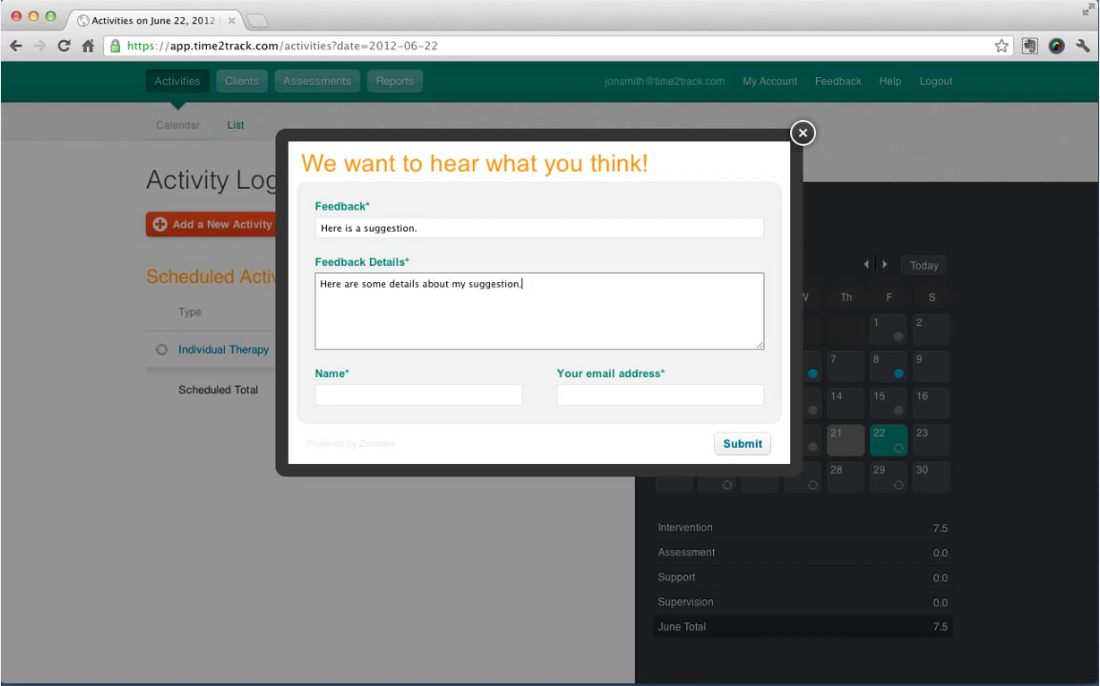
# Fill in the sender's name and contact e-mail on the feedback form.
pyautogui.click(322, 394)
pyautogui.write('Jon Smith')
pyautogui.click(564, 394)
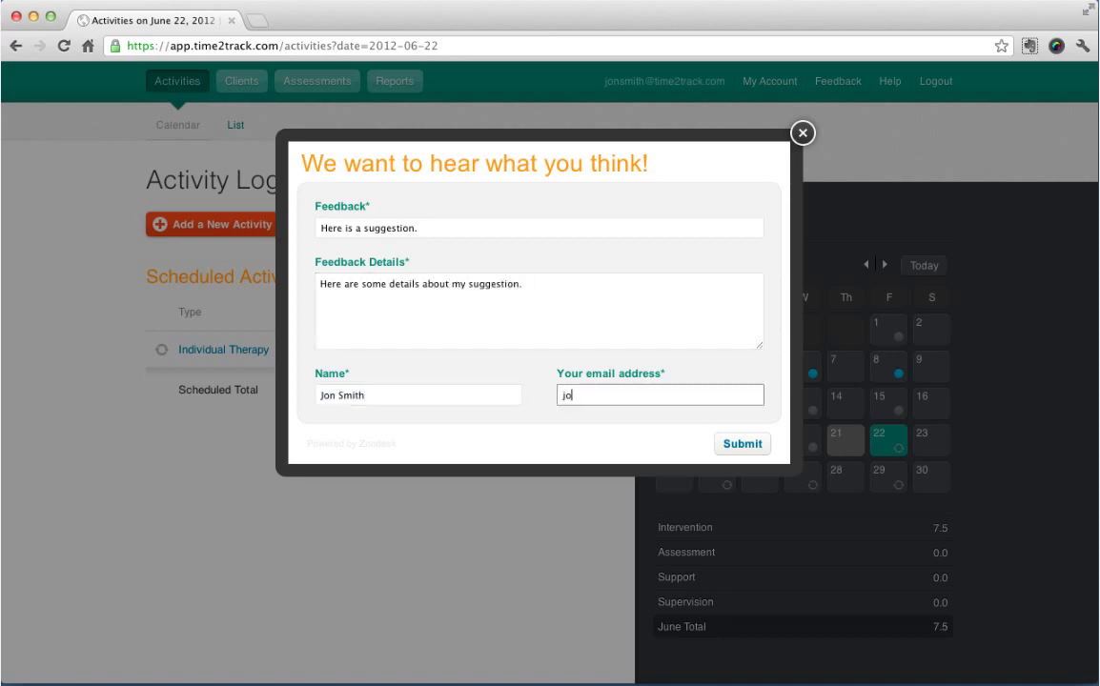
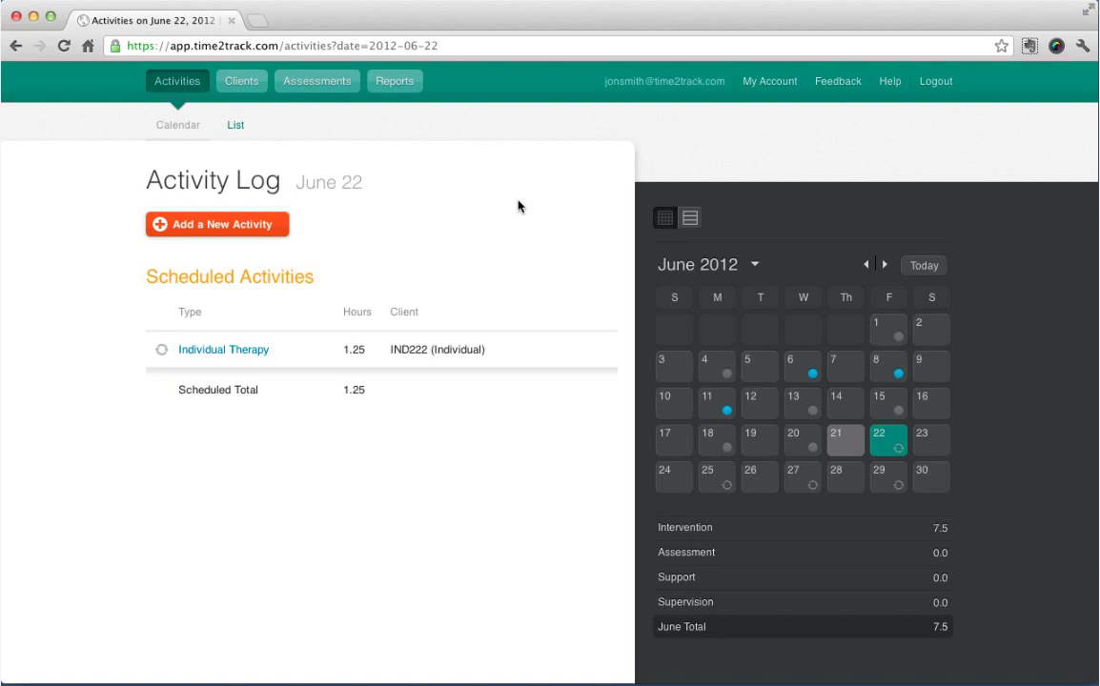
# Search the Time2Track support forums for 'add an activity' and browse the matching articles.
pyautogui.click(894, 83)
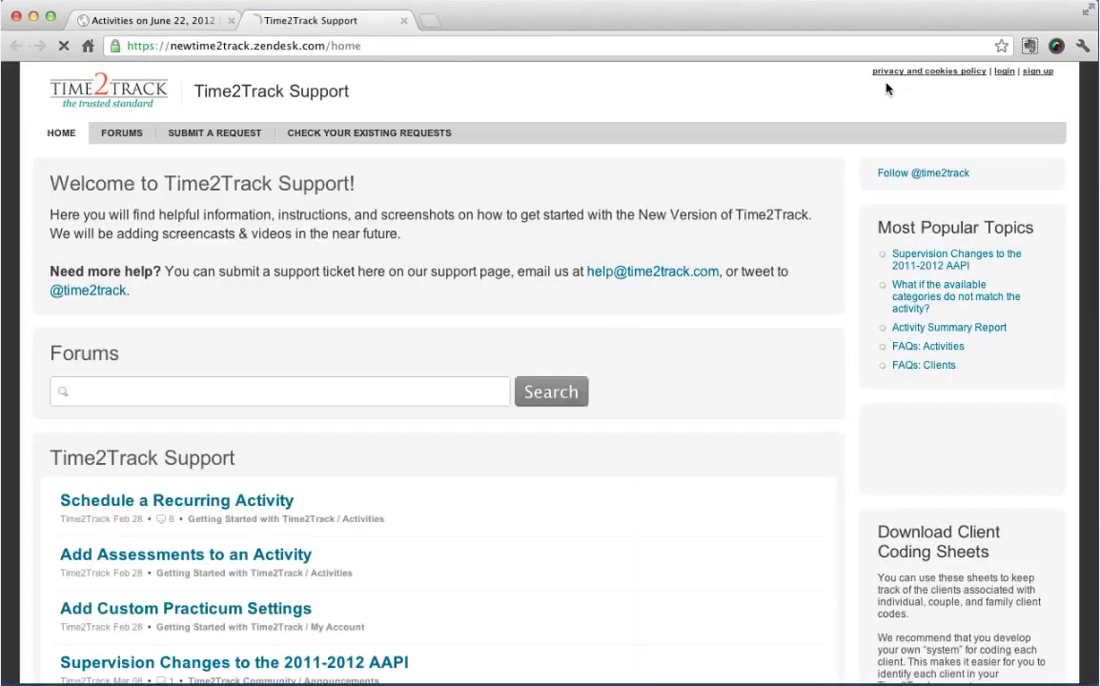
pyautogui.click(440, 397)
pyautogui.write('add')
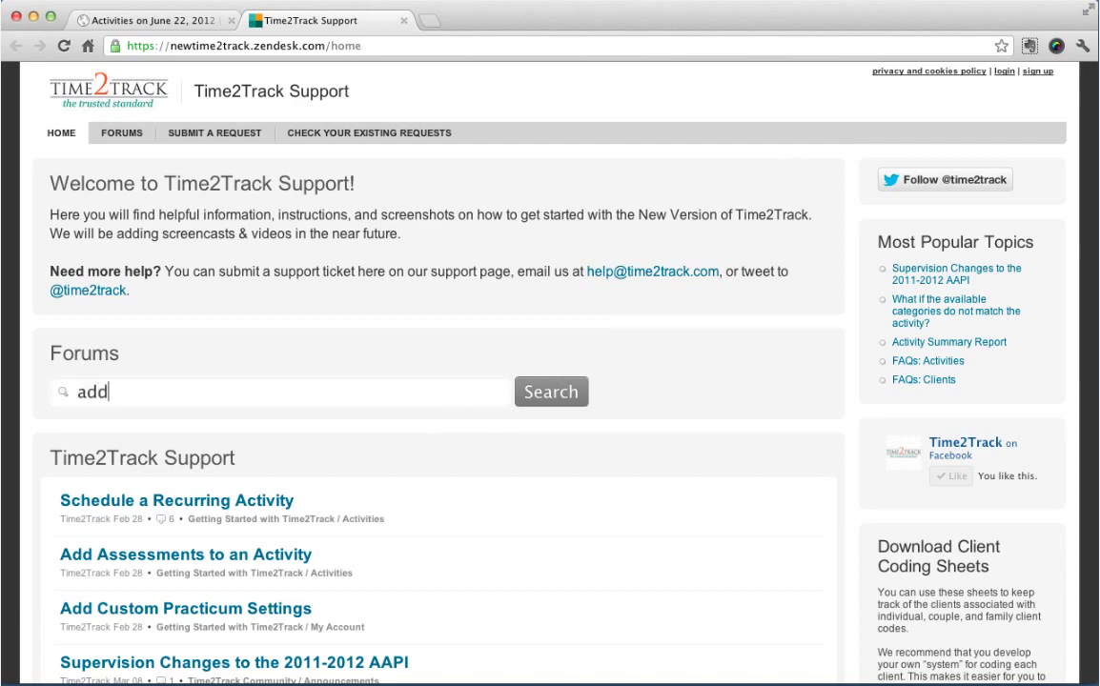
pyautogui.write(' an activity')
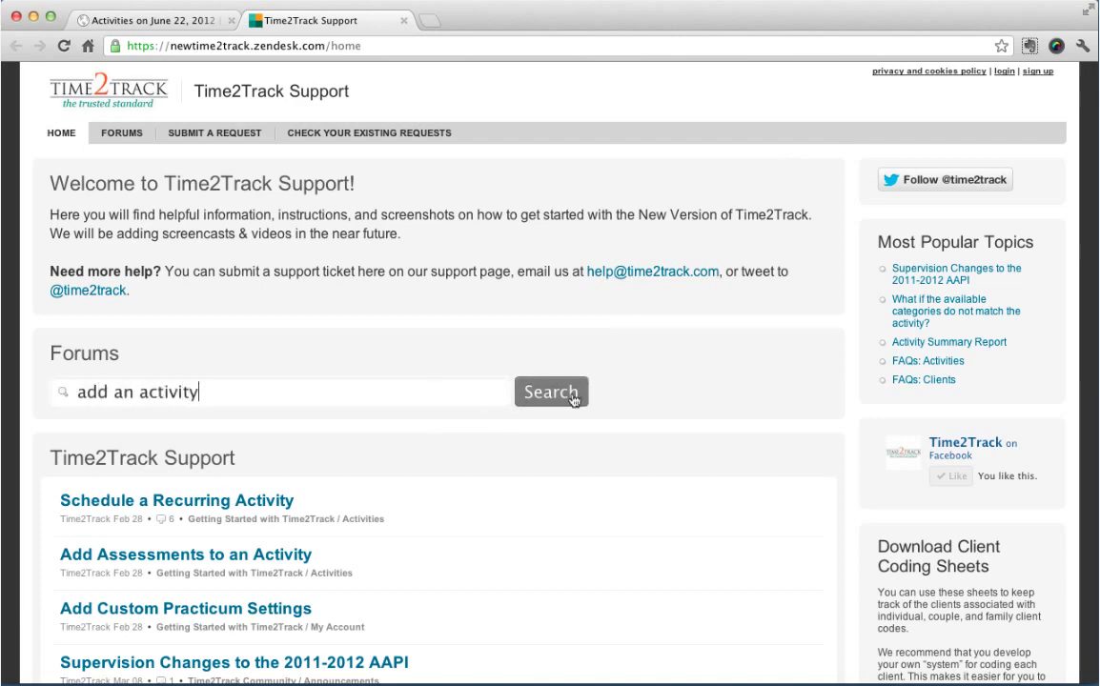
pyautogui.click(574, 399)
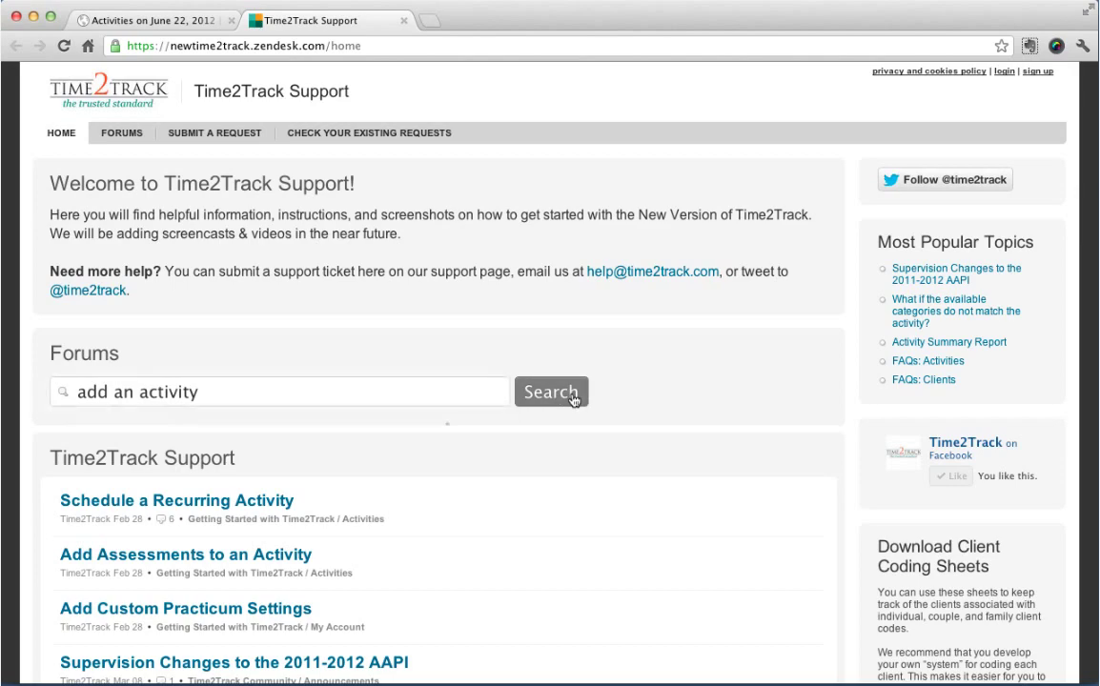
pyautogui.scroll(-1, 574, 399)
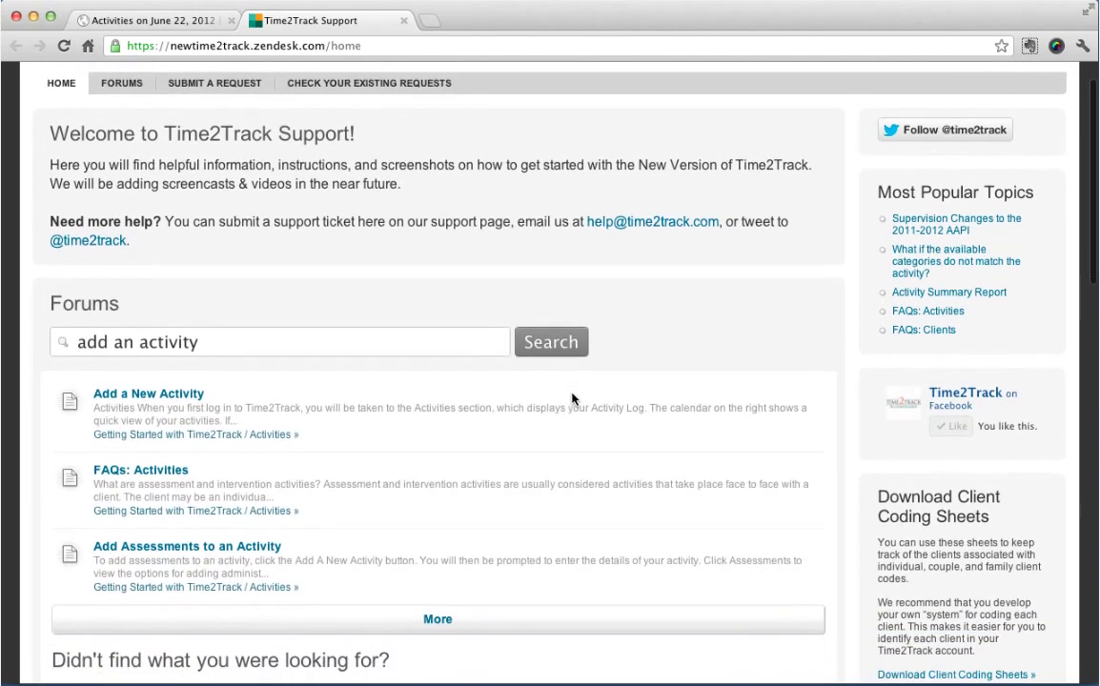